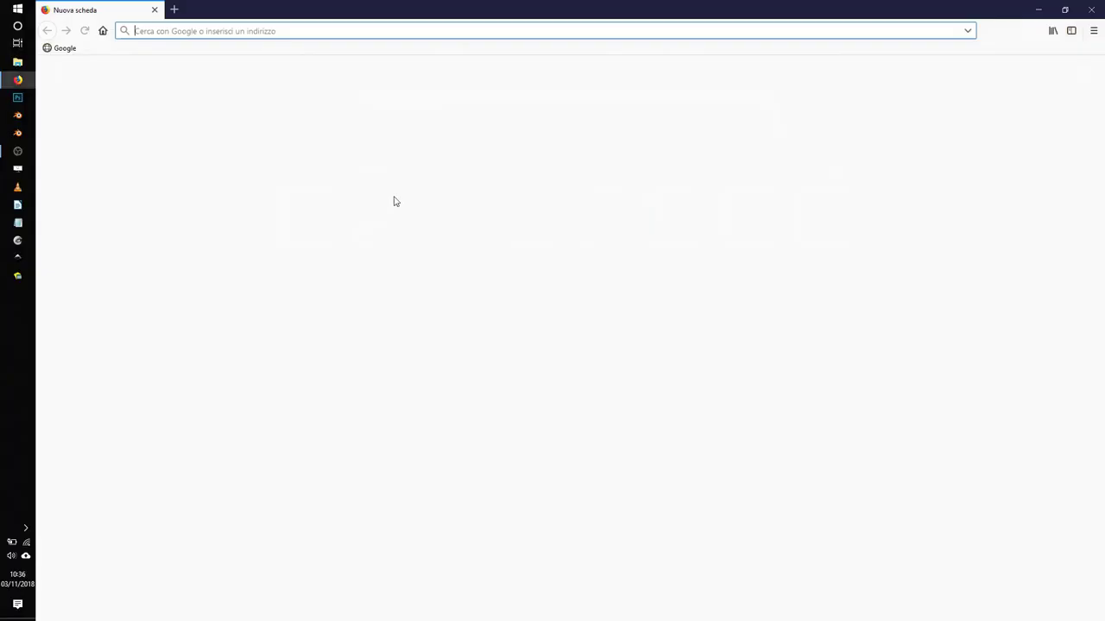
Search for 'the gael youtube', open The Gael video and mute it.
{"action": "left_click", "coordinate": [398, 105]}
{"action": "key", "text": "Return"}
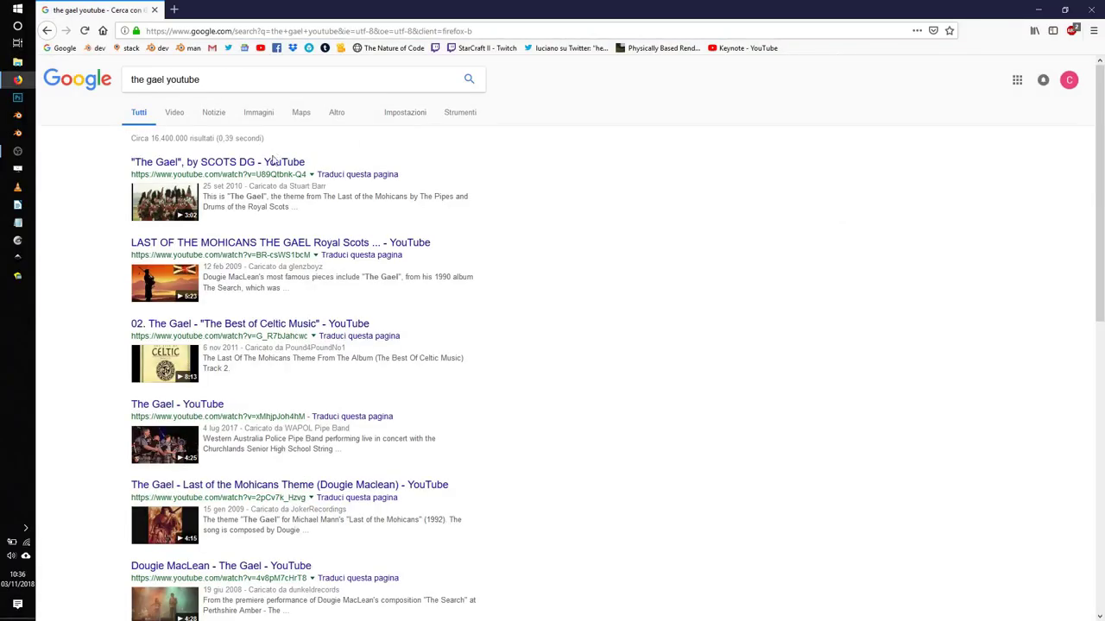
{"action": "scroll", "coordinate": [276, 290], "scroll_direction": "down", "scroll_amount": 2}
{"action": "scroll", "coordinate": [276, 290], "scroll_direction": "down", "scroll_amount": 5}
{"action": "left_click", "coordinate": [276, 290]}
{"action": "left_click", "coordinate": [154, 511]}
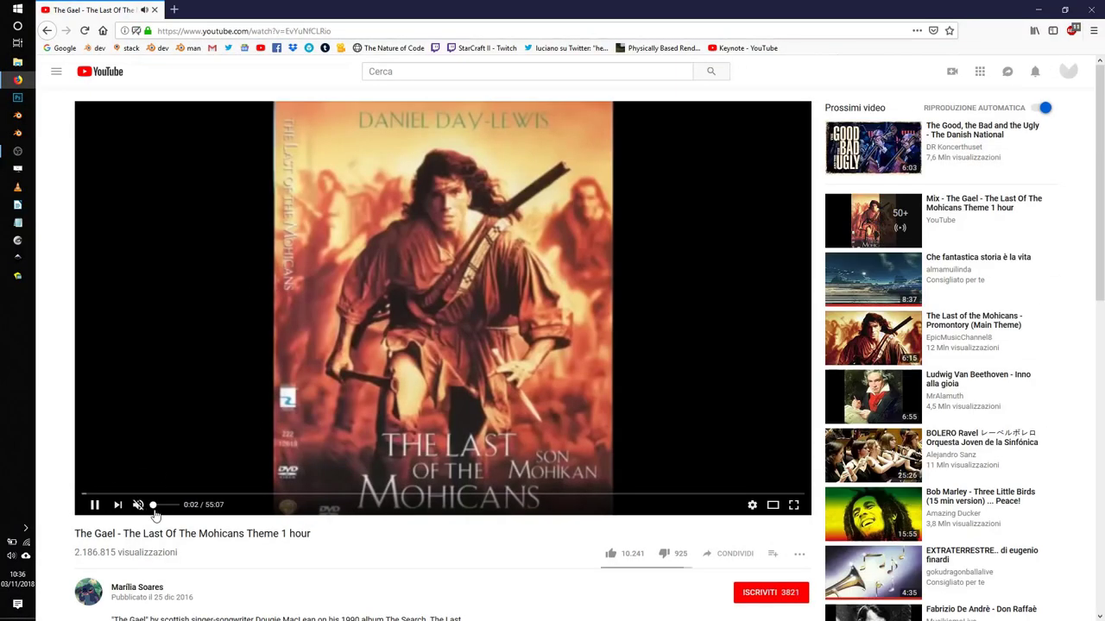
Launch Blender and save the scene as 'totem 2°ed_v1.blend' in the results folder.
{"action": "left_click", "coordinate": [1039, 9]}
{"action": "left_click", "coordinate": [17, 133]}
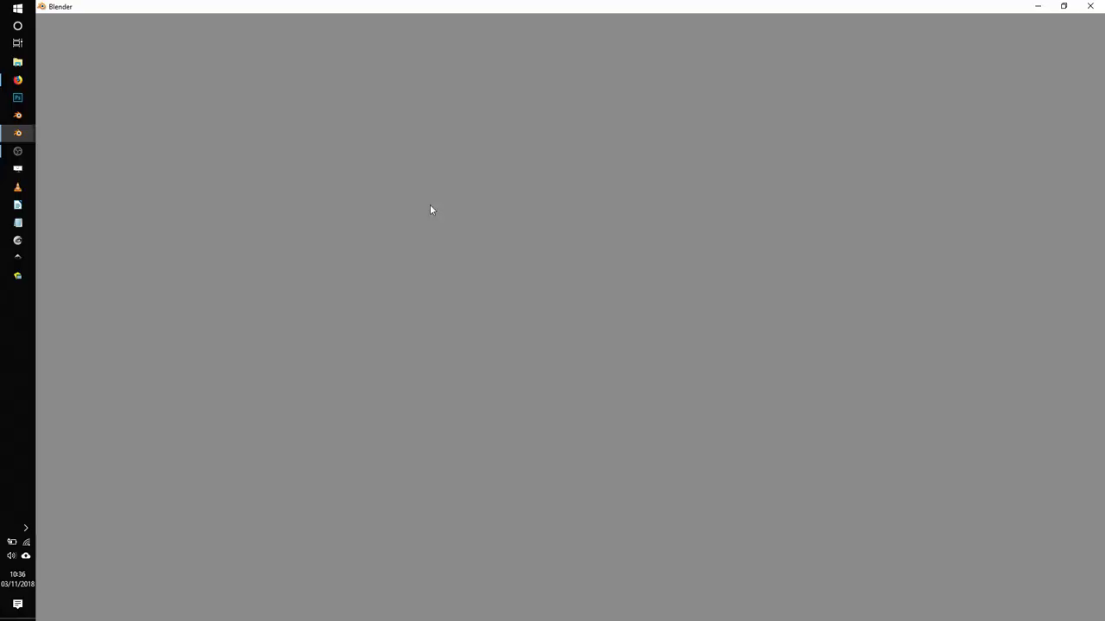
{"action": "left_click", "coordinate": [61, 20]}
{"action": "left_click", "coordinate": [108, 120]}
{"action": "left_click", "coordinate": [110, 226]}
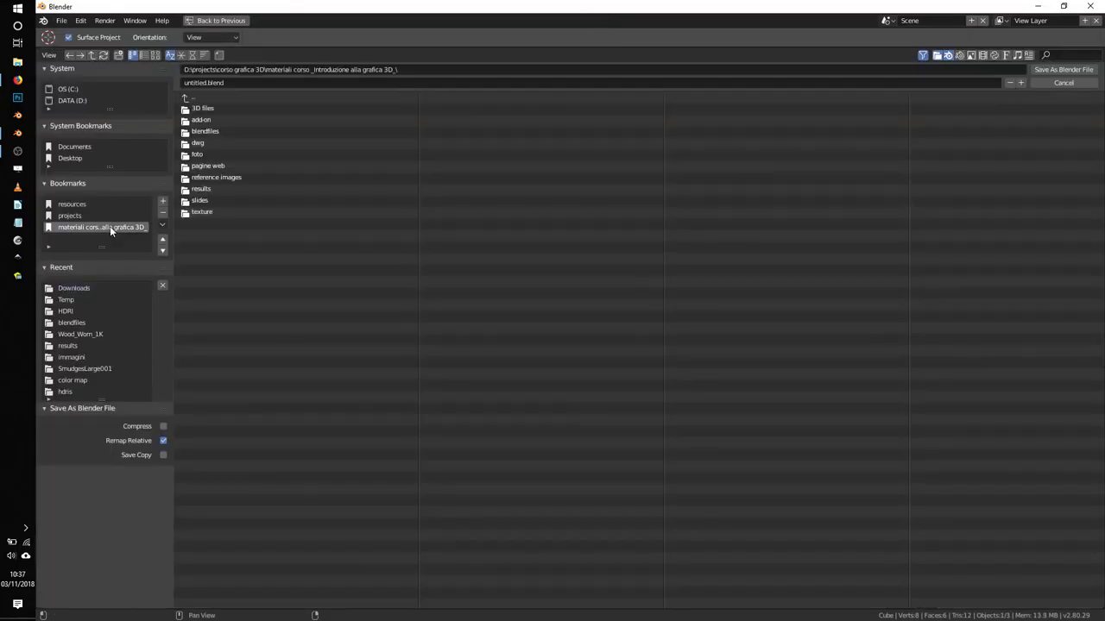
{"action": "left_click", "coordinate": [214, 192]}
{"action": "left_click", "coordinate": [264, 82]}
{"action": "type", "text": "otem 2^ed_v1"}
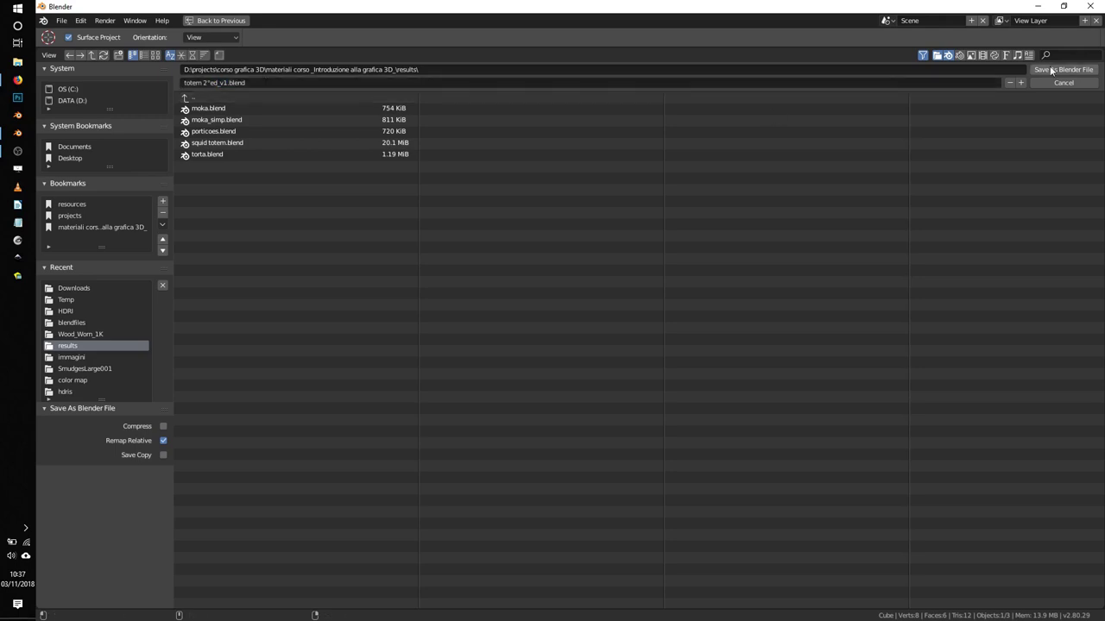
{"action": "left_click", "coordinate": [1051, 70]}
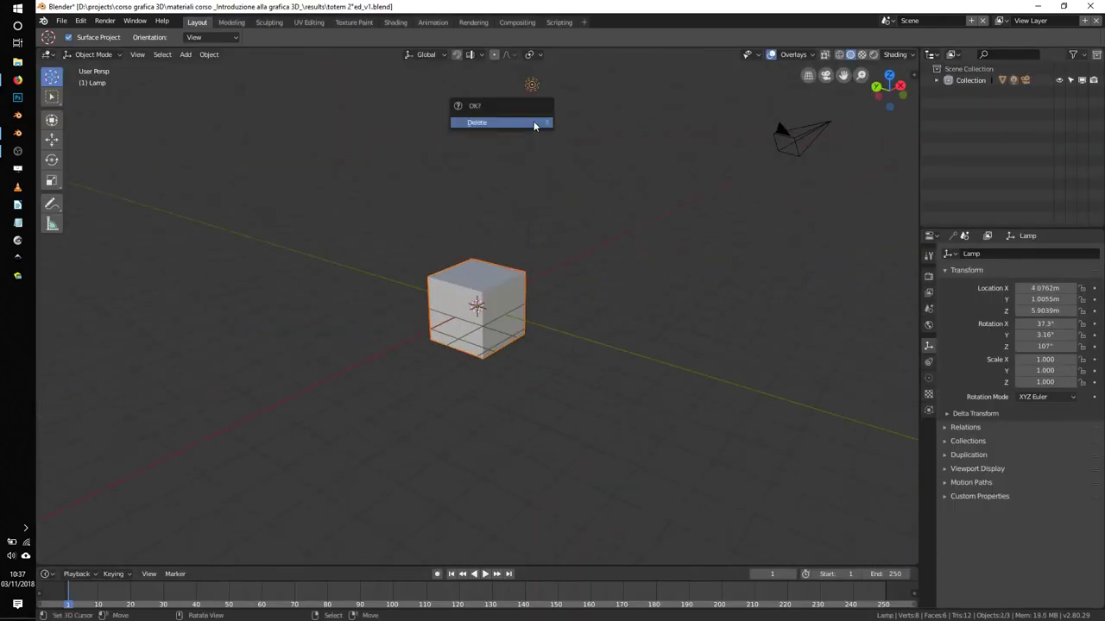
Delete the cameras, lights and empty so only the squid totem mesh remains.
{"action": "left_click", "coordinate": [535, 126]}
{"action": "middle_click_drag", "start_coordinate": [518, 147], "coordinate": [399, 266]}
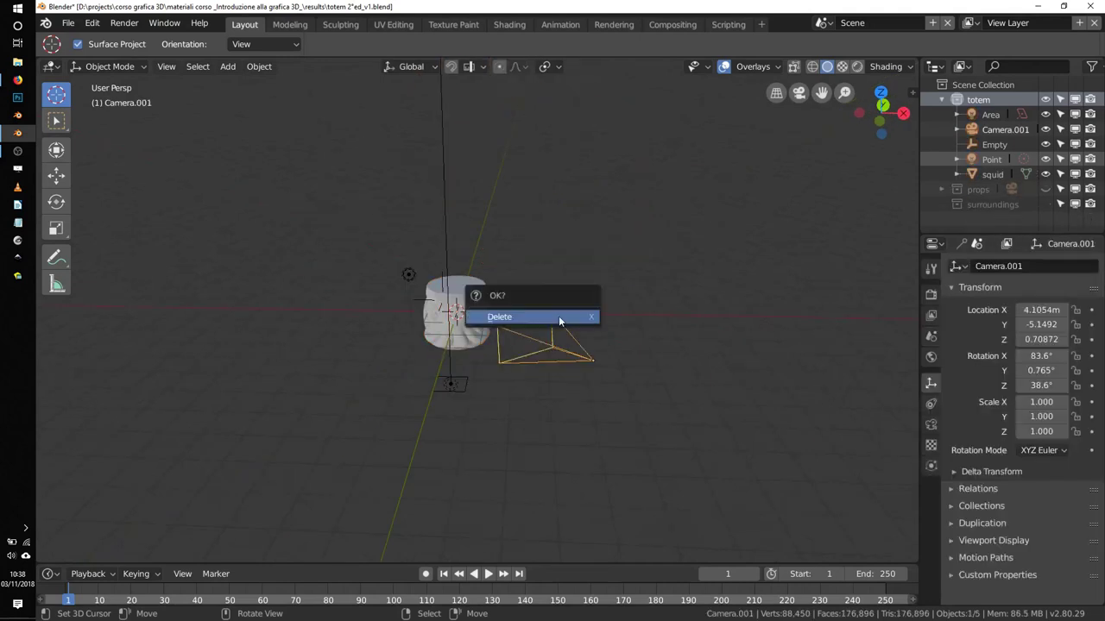
{"action": "left_click", "coordinate": [559, 319]}
{"action": "mouse_move", "coordinate": [404, 269]}
{"action": "middle_mouse_down"}
{"action": "mouse_move", "coordinate": [503, 266]}
{"action": "mouse_move", "coordinate": [744, 223]}
{"action": "mouse_move", "coordinate": [473, 247]}
{"action": "middle_mouse_up"}
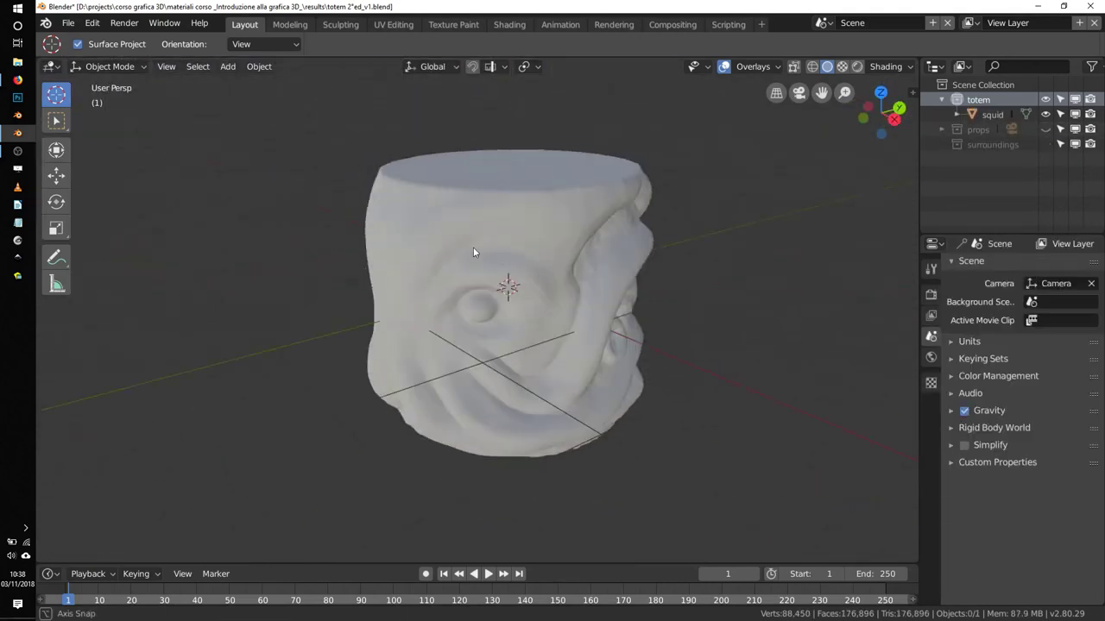
Select the squid mesh and browse the totem folder to append from.
{"action": "left_click", "coordinate": [473, 252]}
{"action": "left_click", "coordinate": [67, 22]}
{"action": "left_click", "coordinate": [95, 199]}
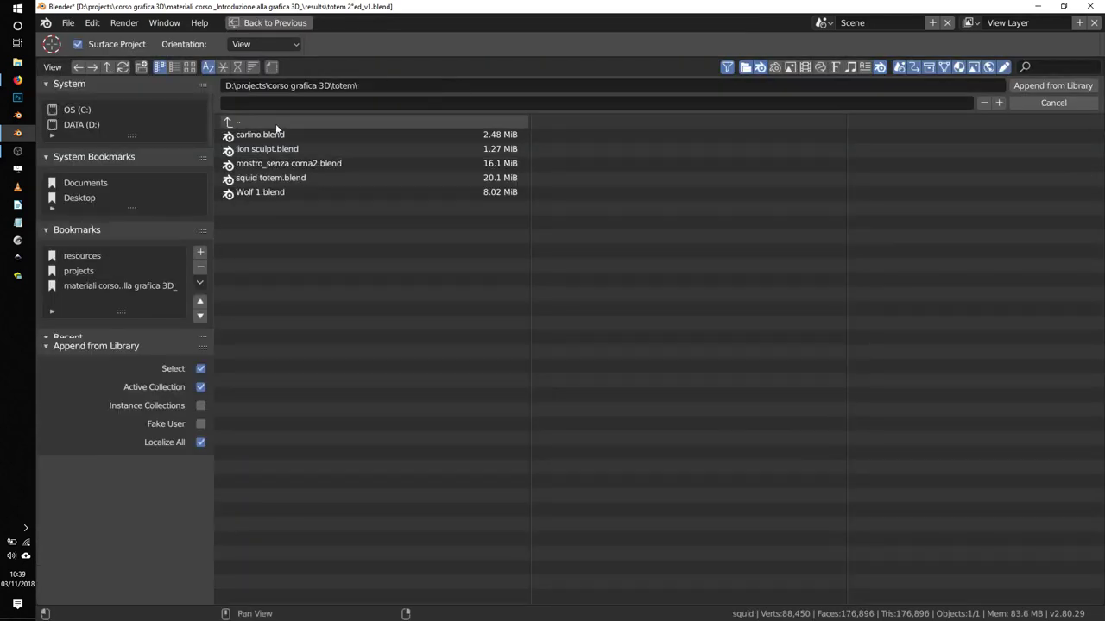
Lift the carlino sculpt up along Z above the squid.
{"action": "key", "text": "Escape"}
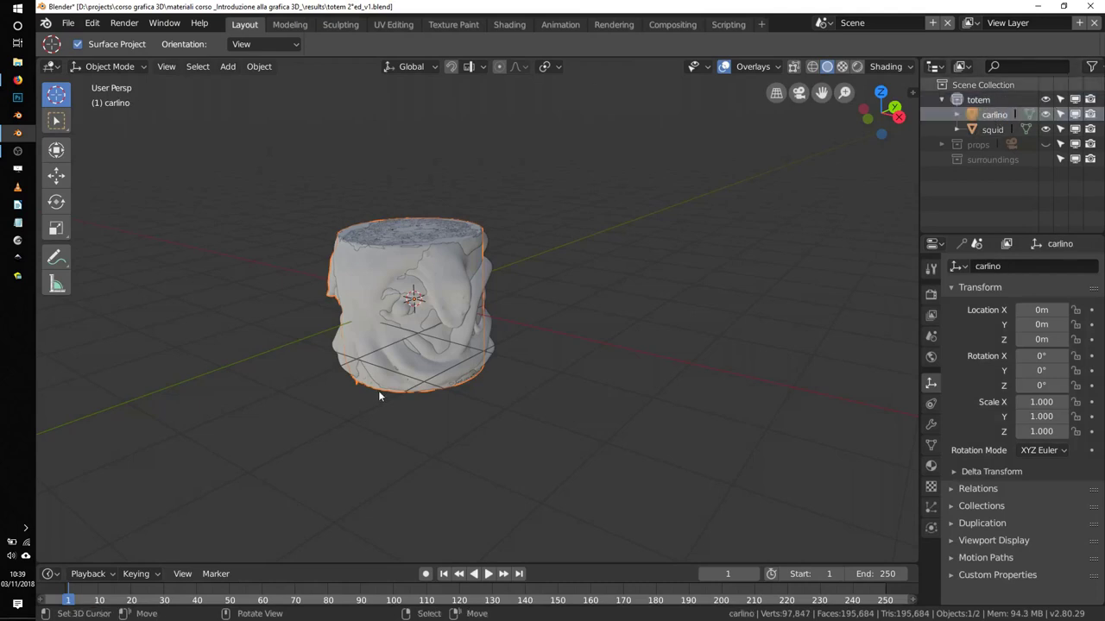
{"action": "key", "text": "g"}
{"action": "key", "text": "z"}
{"action": "left_click", "coordinate": [442, 247]}
{"action": "key", "text": "KP_1"}
{"action": "scroll", "coordinate": [472, 278], "scroll_direction": "down", "scroll_amount": 2}
Append the Cylinder object from carlino.blend and place it on top of carlino.
{"action": "left_click", "coordinate": [67, 23]}
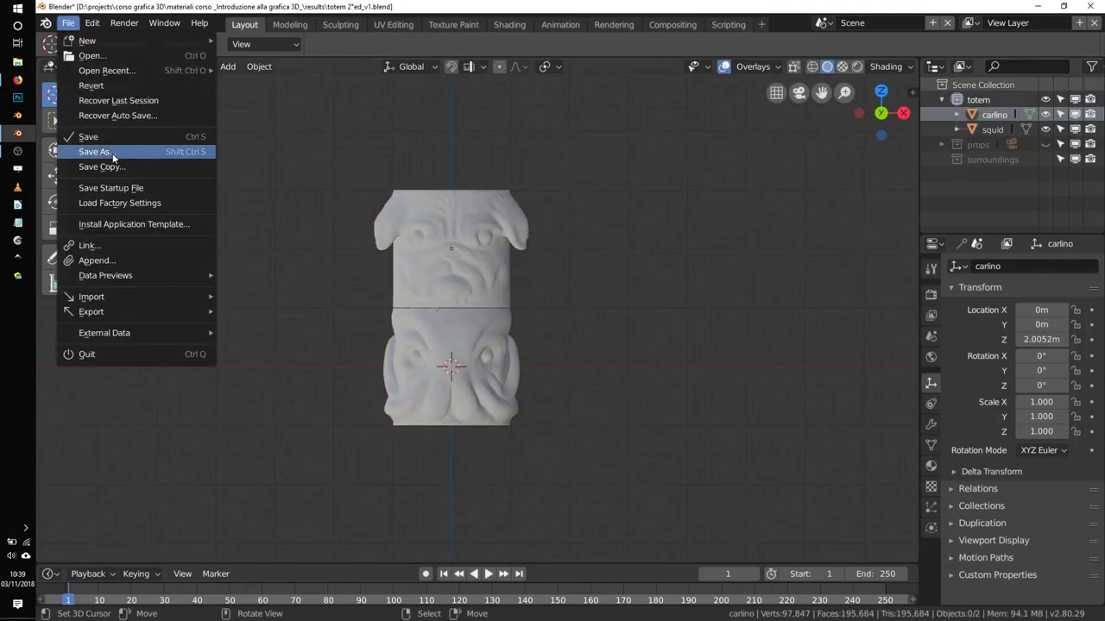
{"action": "left_click", "coordinate": [95, 259]}
{"action": "double_click", "coordinate": [287, 150]}
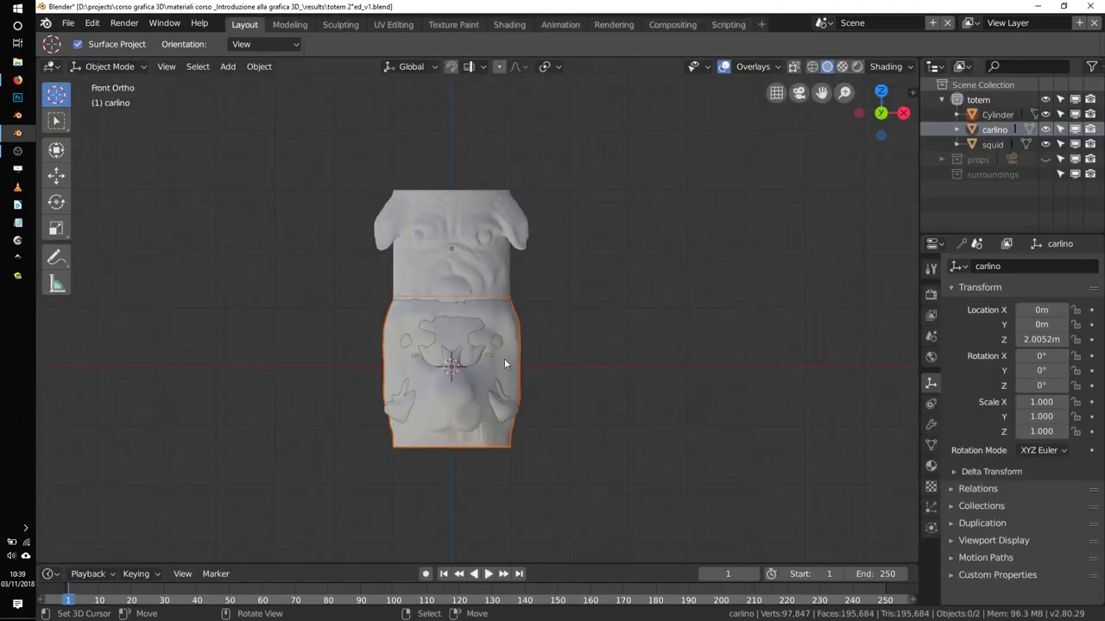
{"action": "key", "text": "KP_7"}
{"action": "key", "text": "KP_1"}
{"action": "key", "text": "g"}
{"action": "key", "text": "z"}
{"action": "left_click", "coordinate": [493, 251]}
{"action": "mouse_move", "coordinate": [494, 246]}
{"action": "middle_mouse_down"}
{"action": "mouse_move", "coordinate": [580, 217]}
{"action": "mouse_move", "coordinate": [457, 238]}
{"action": "middle_mouse_up"}
Append the totem object from another blend file's Object folder.
{"action": "left_click", "coordinate": [67, 22]}
{"action": "left_click", "coordinate": [996, 114]}
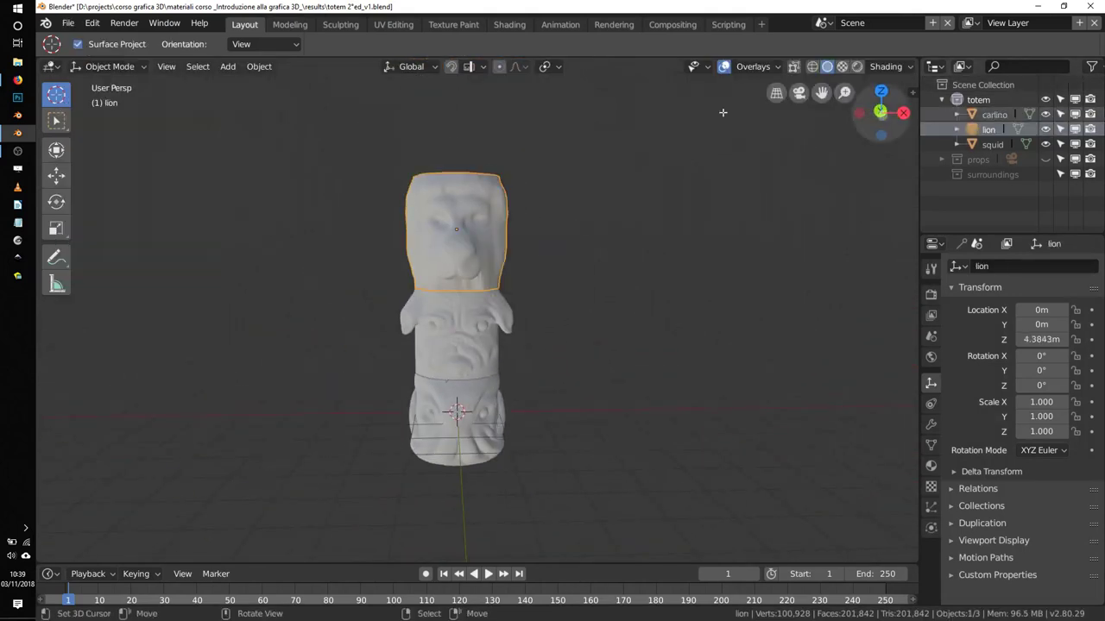
{"action": "left_click", "coordinate": [67, 23]}
{"action": "left_click", "coordinate": [91, 256]}
{"action": "double_click", "coordinate": [291, 123]}
{"action": "double_click", "coordinate": [267, 218]}
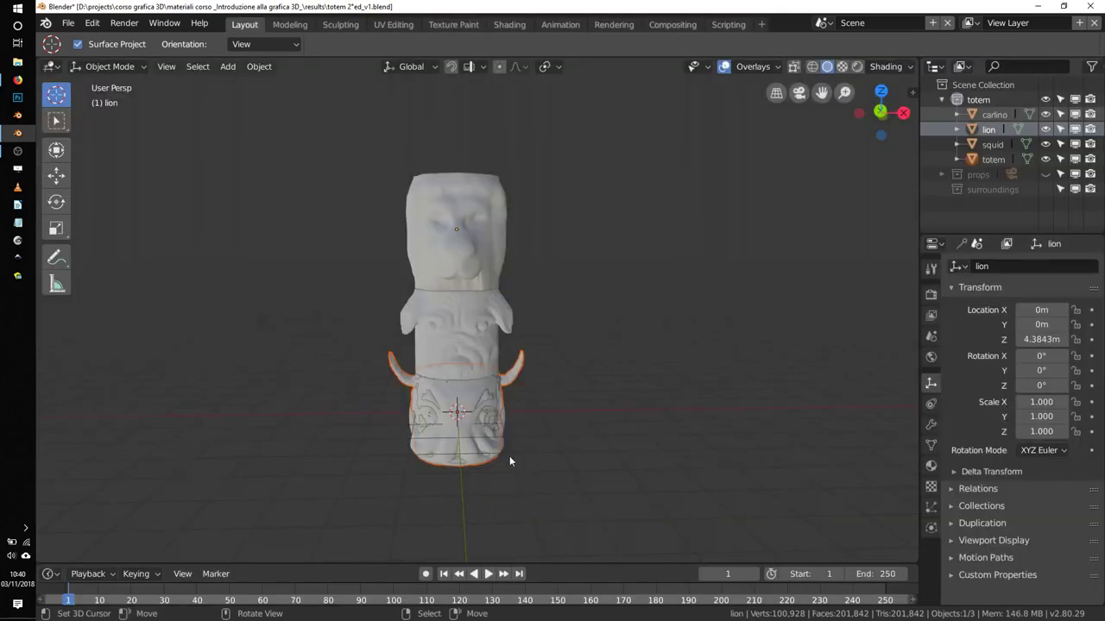
Lower the lion by 0.134 m, deselect everything and return to perspective view.
{"action": "key", "text": "ctrl+z"}
{"action": "key", "text": "ctrl+z"}
{"action": "scroll", "coordinate": [574, 176], "scroll_direction": "up", "scroll_amount": 5}
{"action": "key", "text": "ctrl+shift+z"}
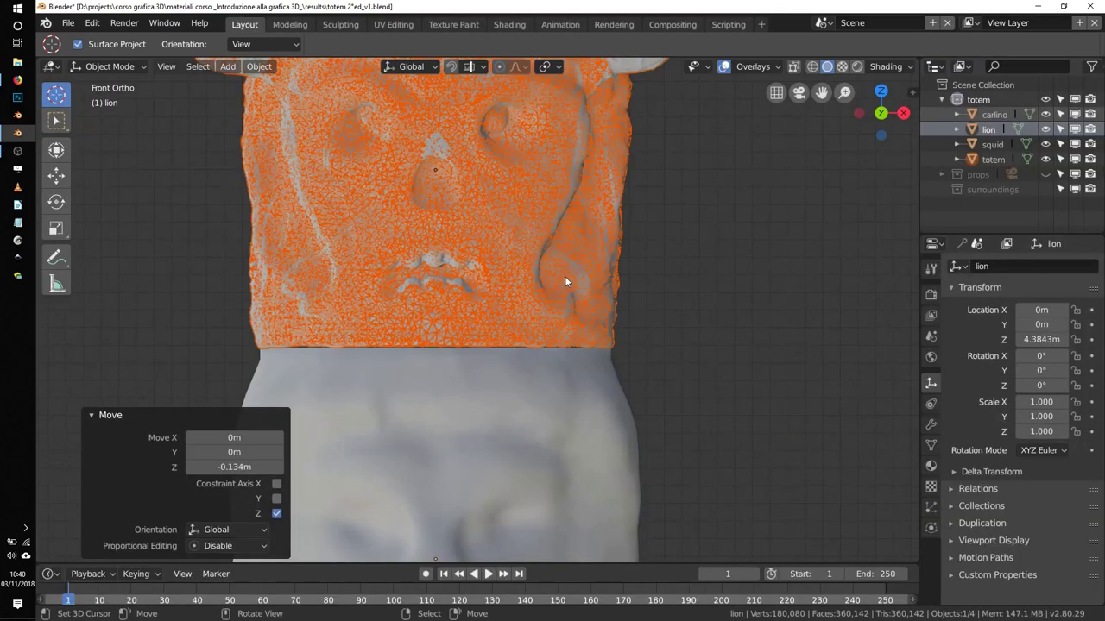
{"action": "key", "text": "alt+a"}
{"action": "scroll", "coordinate": [553, 224], "scroll_direction": "down", "scroll_amount": 5}
{"action": "left_click", "coordinate": [911, 66]}
{"action": "mouse_move", "coordinate": [670, 210]}
{"action": "middle_mouse_down"}
{"action": "mouse_move", "coordinate": [632, 308]}
{"action": "mouse_move", "coordinate": [494, 210]}
{"action": "middle_mouse_up"}
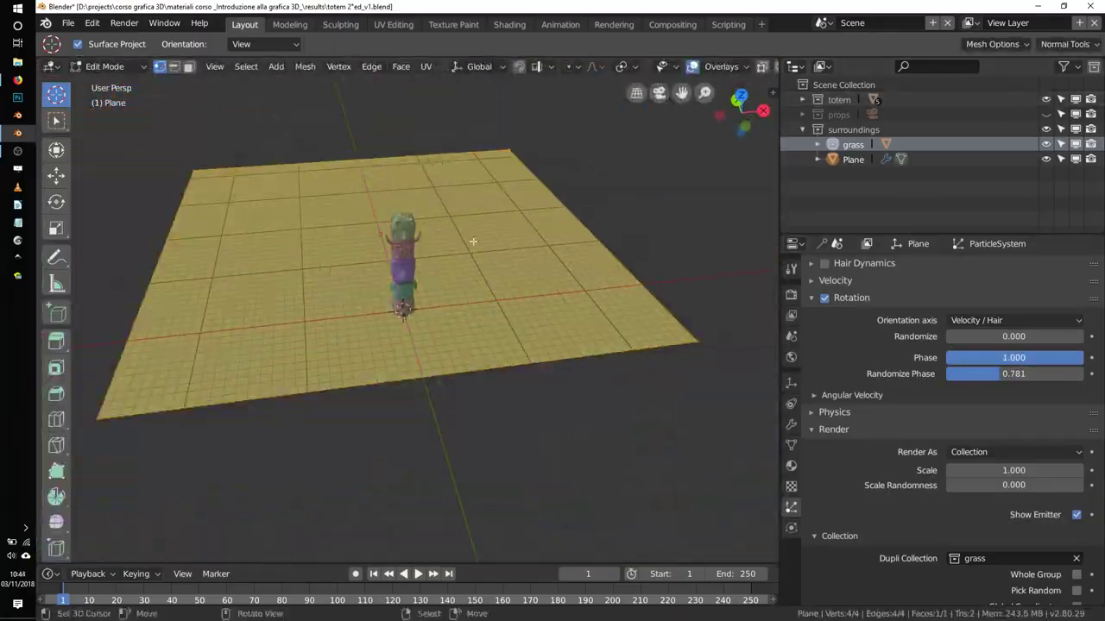
Enlarge the ground plane and add 10 loop cuts across it.
{"action": "key", "text": "ctrl+z"}
{"action": "key", "text": "0"}
{"action": "key", "text": "Return"}
{"action": "right_click", "coordinate": [636, 307]}
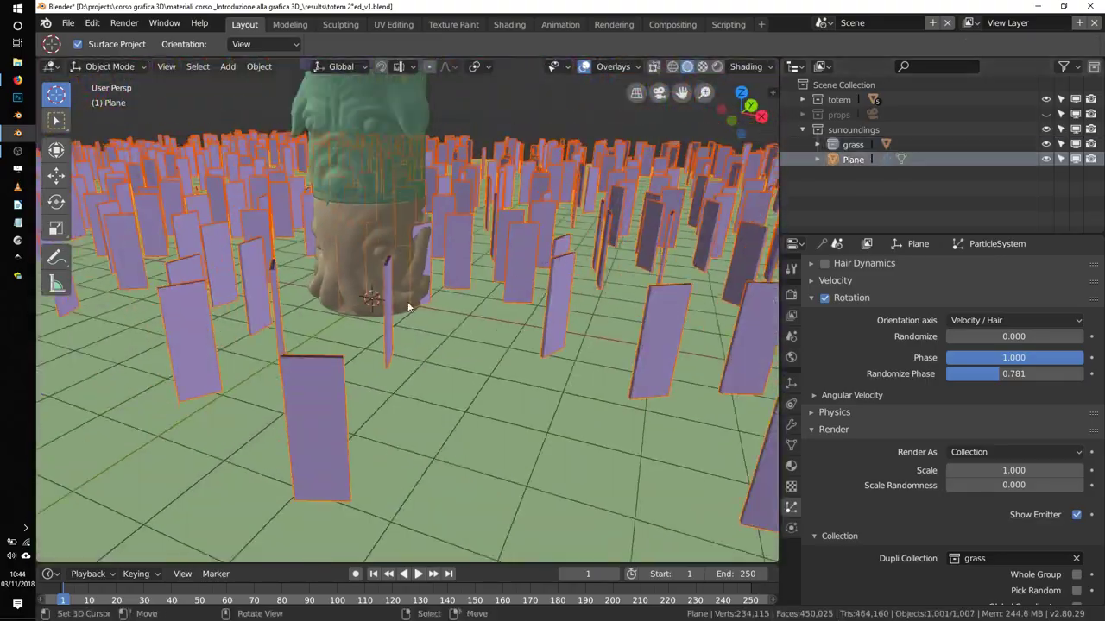
{"action": "middle_click_drag", "start_coordinate": [408, 307], "coordinate": [439, 301]}
Collapse the top edge of the Plane.001 grass card into a pointed tip.
{"action": "left_click", "coordinate": [817, 144]}
{"action": "left_click", "coordinate": [876, 159]}
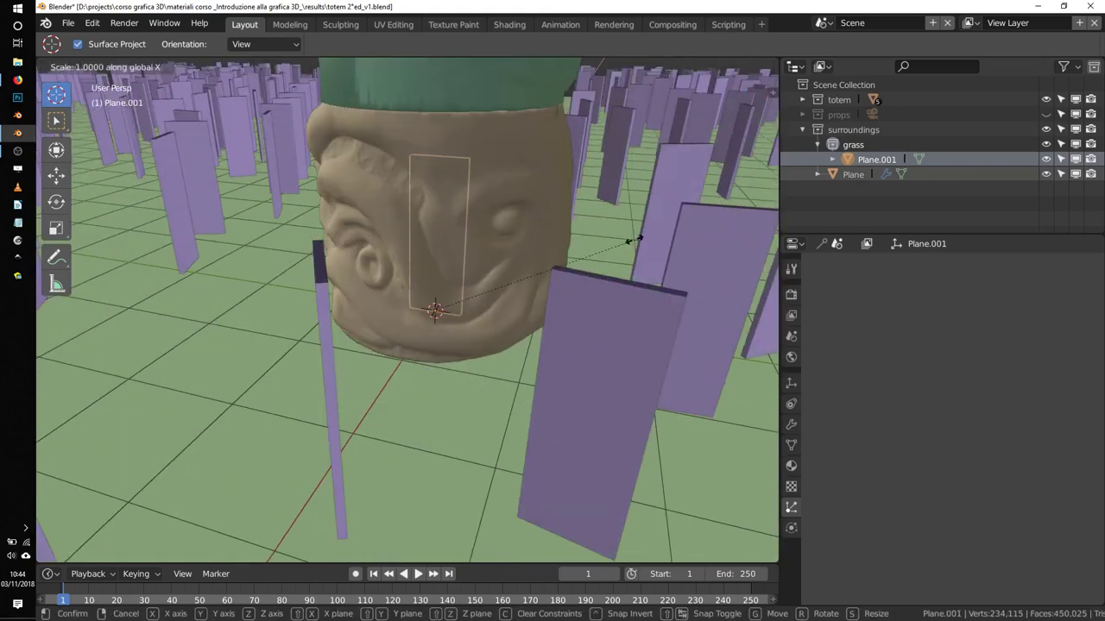
{"action": "key", "text": "Tab"}
{"action": "scroll", "coordinate": [535, 229], "scroll_direction": "up", "scroll_amount": 5}
{"action": "left_click", "coordinate": [536, 162]}
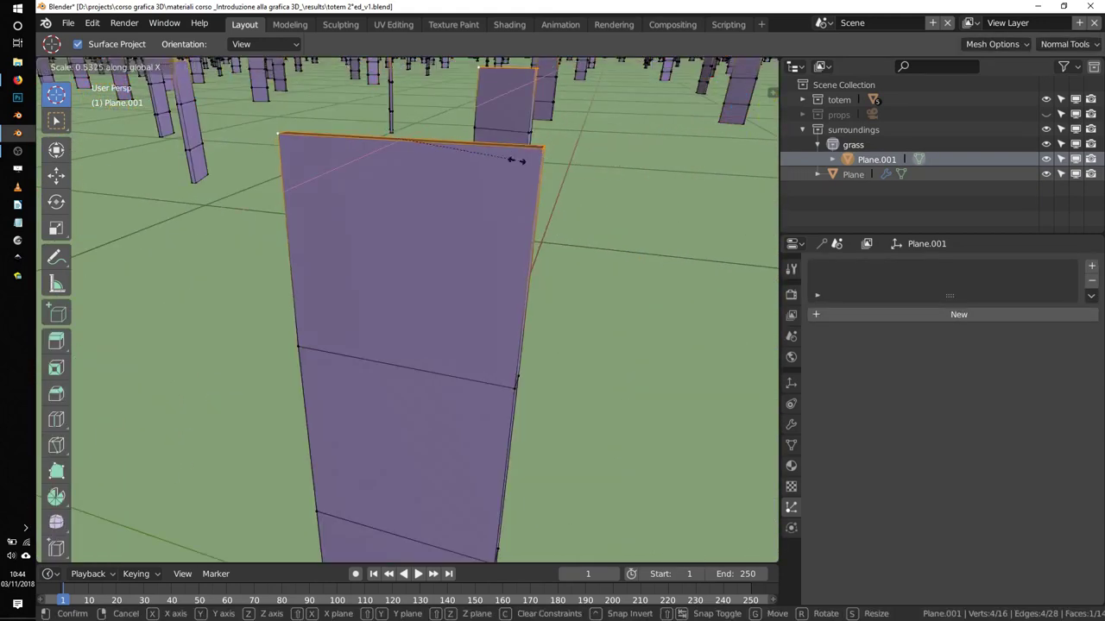
{"action": "left_click", "coordinate": [424, 148]}
{"action": "scroll", "coordinate": [424, 148], "scroll_direction": "down", "scroll_amount": 3}
{"action": "scroll", "coordinate": [547, 190], "scroll_direction": "down", "scroll_amount": 4}
{"action": "left_click", "coordinate": [489, 231]}
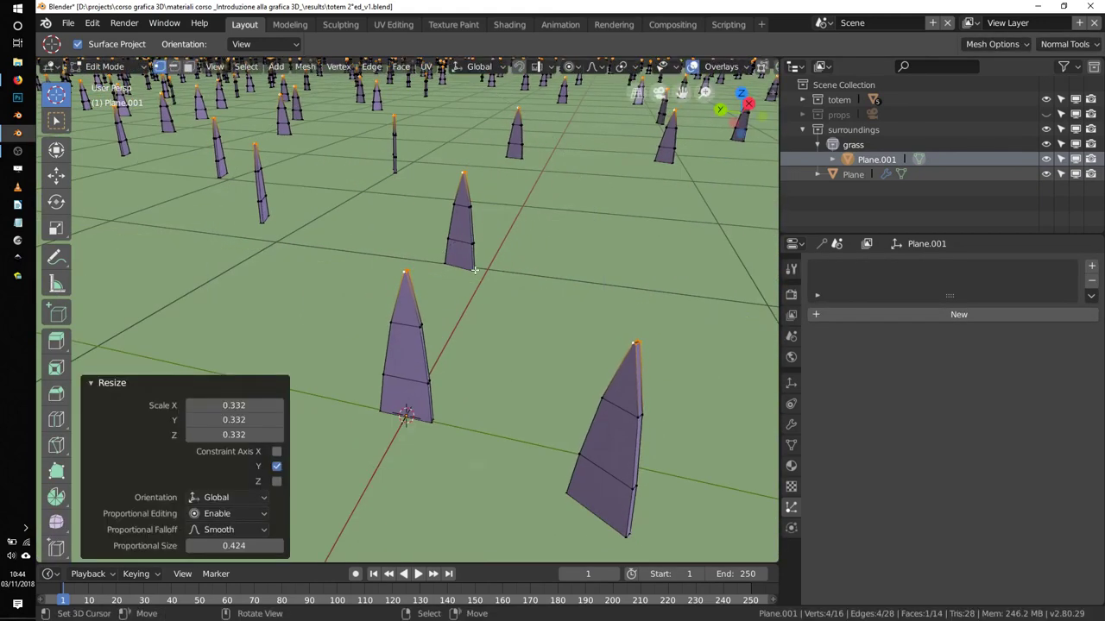
Bend the blade tip with proportional editing into a curved shape.
{"action": "key", "text": "g"}
{"action": "left_click", "coordinate": [458, 265]}
{"action": "key", "text": "Tab"}
{"action": "mouse_move", "coordinate": [459, 265]}
{"action": "middle_mouse_down"}
{"action": "mouse_move", "coordinate": [569, 278]}
{"action": "mouse_move", "coordinate": [277, 119]}
{"action": "middle_mouse_up"}
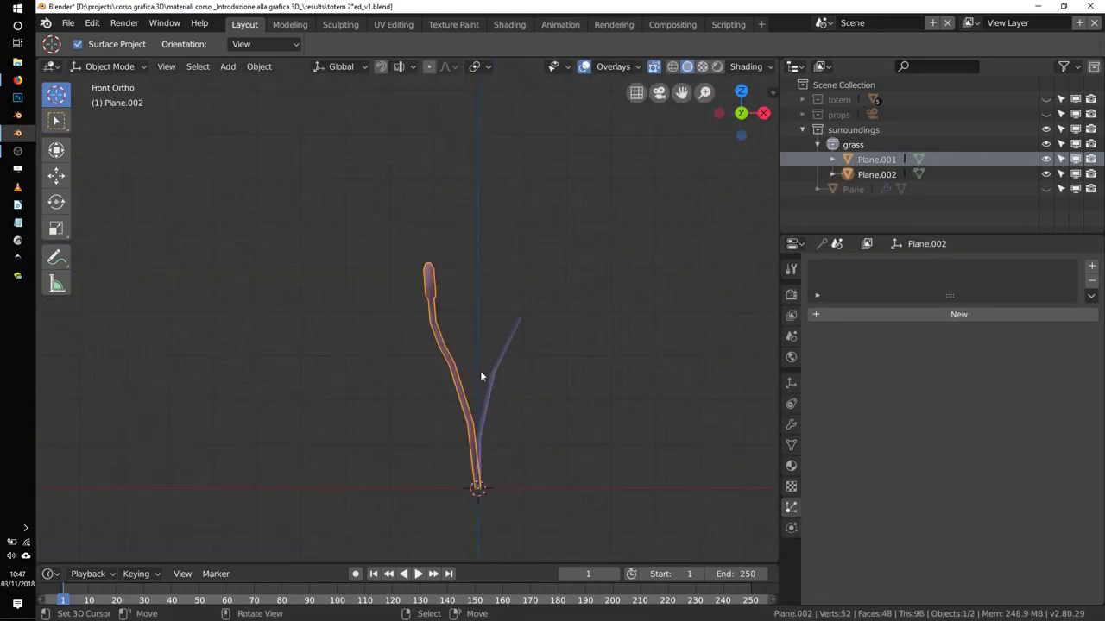
Scale the grass blade to 0.479 along Y and apply the scale.
{"action": "middle_click_drag", "start_coordinate": [481, 376], "coordinate": [440, 301]}
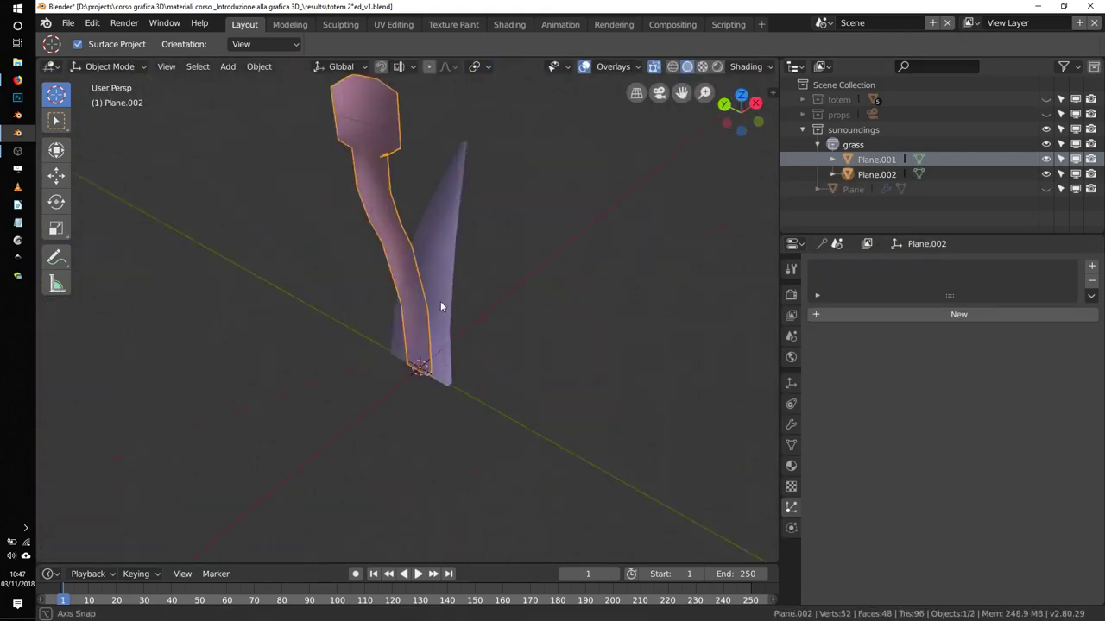
{"action": "key", "text": "s"}
{"action": "key", "text": "y"}
{"action": "left_click", "coordinate": [439, 306]}
{"action": "key", "text": "ctrl+a"}
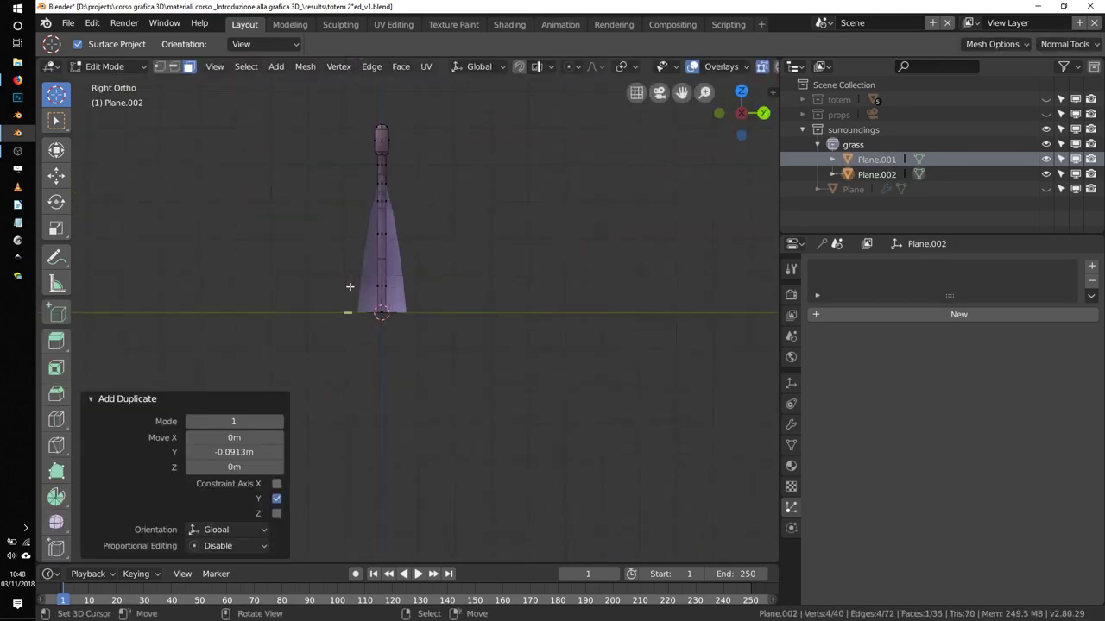
Separate part of the blade mesh into the new Plane.003 object.
{"action": "mouse_move", "coordinate": [350, 286]}
{"action": "middle_mouse_down"}
{"action": "mouse_move", "coordinate": [308, 324]}
{"action": "mouse_move", "coordinate": [222, 314]}
{"action": "middle_mouse_up"}
{"action": "key", "text": "p"}
{"action": "left_click", "coordinate": [222, 313]}
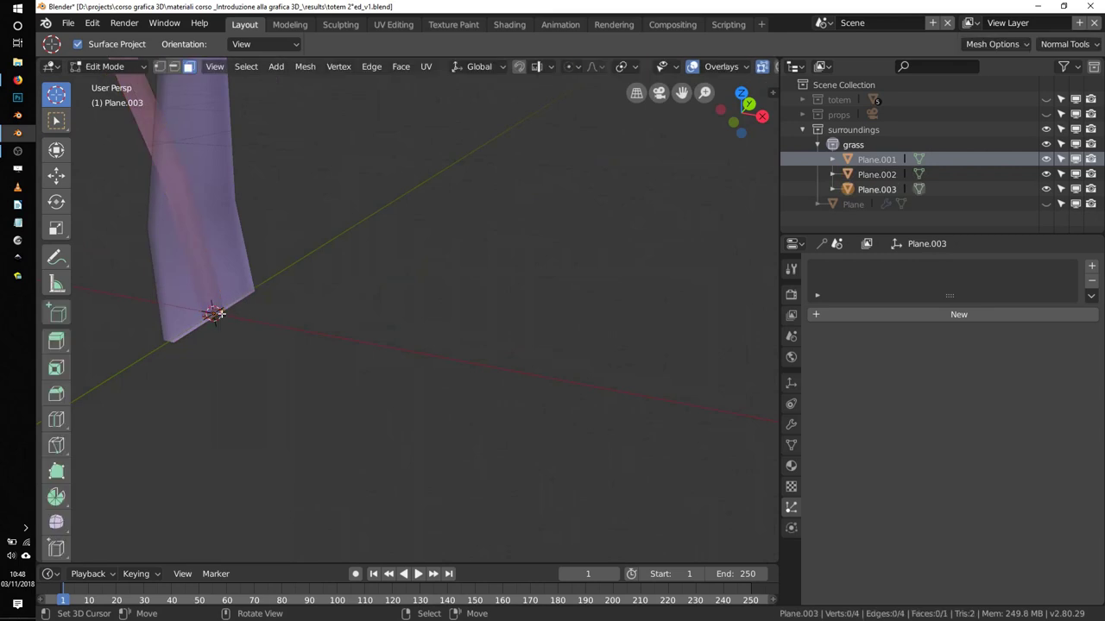
{"action": "key", "text": "a"}
{"action": "key", "text": "KP_1"}
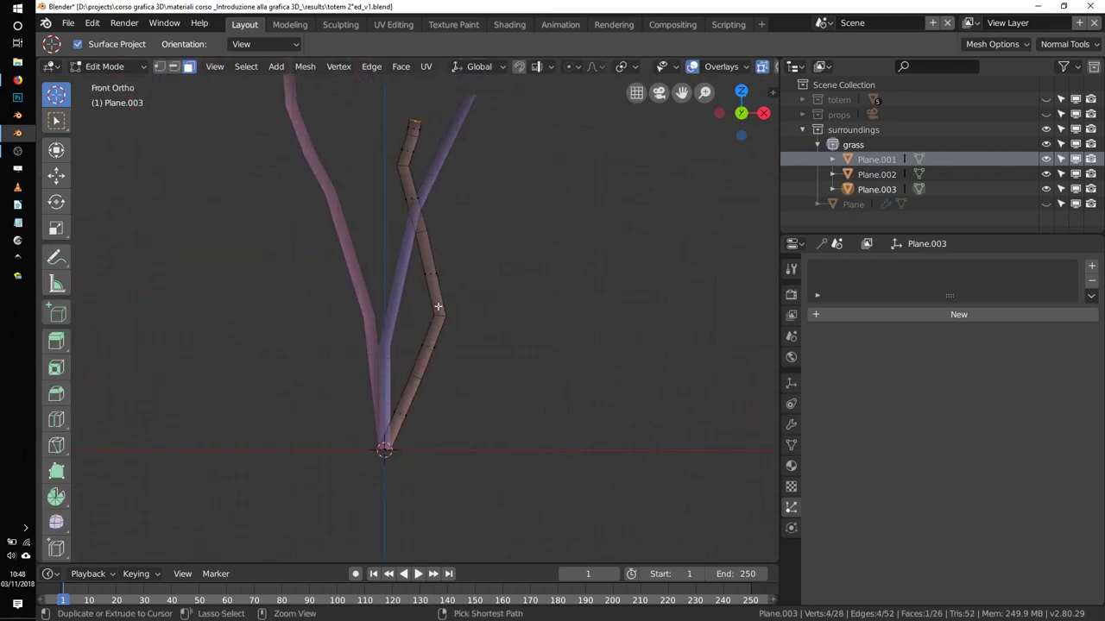
Duplicate Plane.003 and reshape the copy's vertices into a differently bent Plane.004 blade.
{"action": "key", "text": "shift+d"}
{"action": "right_click", "coordinate": [411, 251]}
{"action": "middle_click_drag", "start_coordinate": [411, 251], "coordinate": [534, 350]}
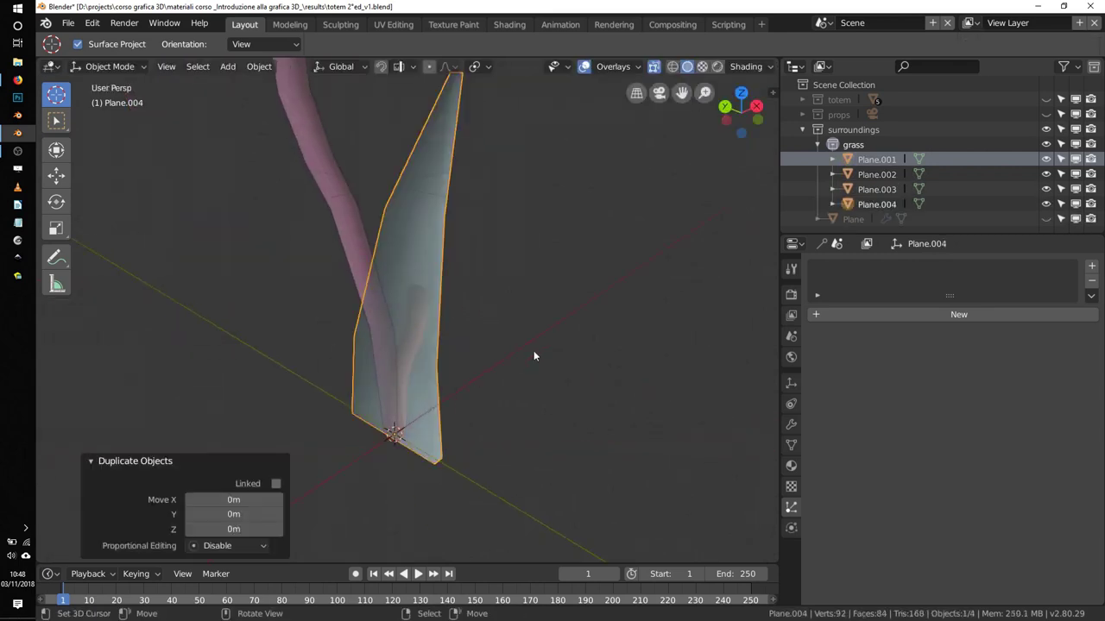
{"action": "key", "text": "Tab"}
{"action": "key", "text": "KP_3"}
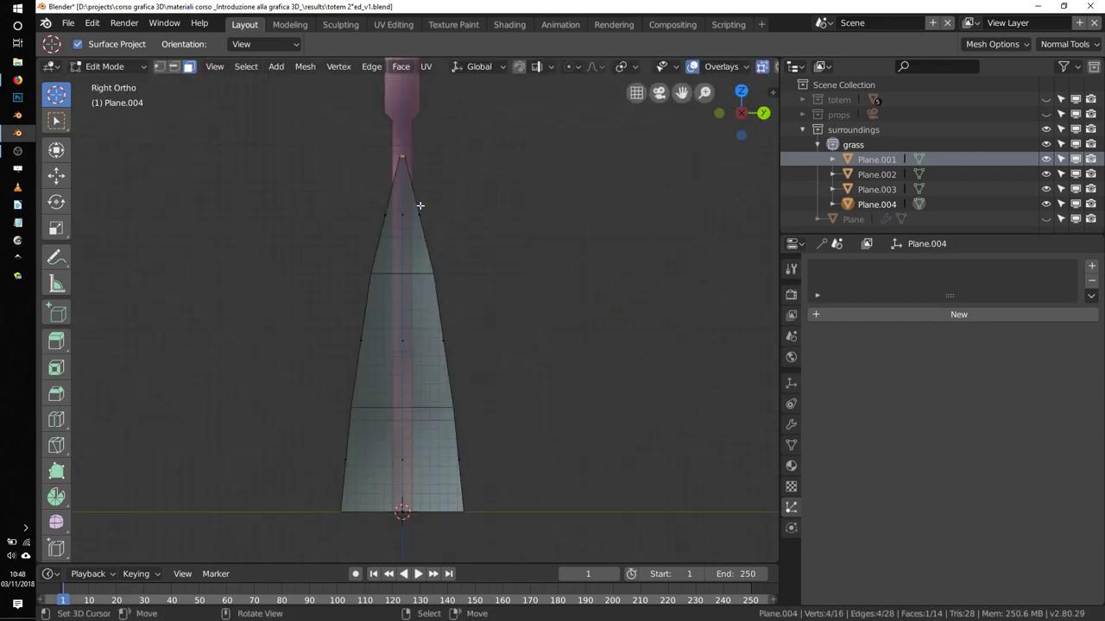
{"action": "key", "text": "KP_1"}
{"action": "key", "text": "g"}
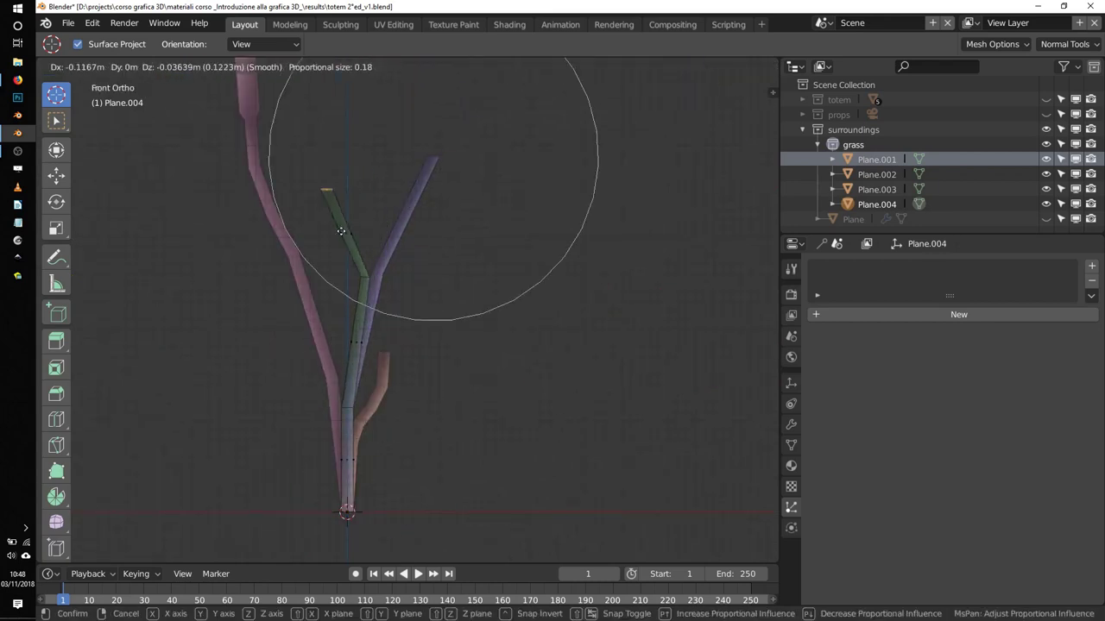
{"action": "left_click", "coordinate": [379, 247]}
{"action": "right_click", "coordinate": [434, 187]}
{"action": "key", "text": "Tab"}
{"action": "middle_click_drag", "start_coordinate": [434, 188], "coordinate": [485, 288]}
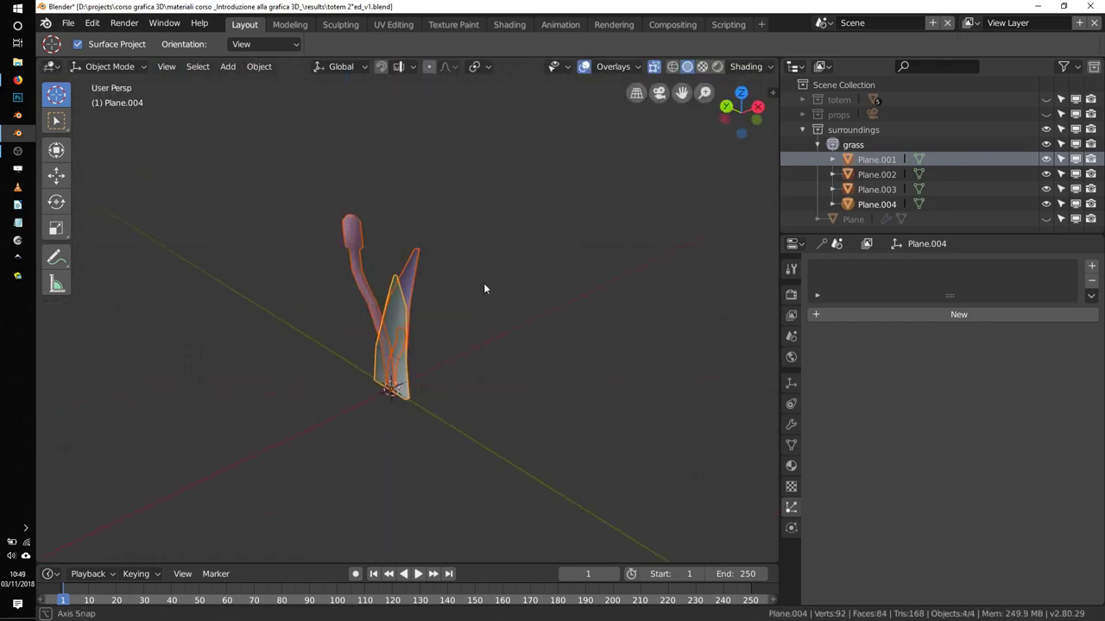
Unhide the ground plane and make it active.
{"action": "left_click", "coordinate": [1045, 219]}
{"action": "scroll", "coordinate": [383, 260], "scroll_direction": "up", "scroll_amount": 5}
{"action": "left_click", "coordinate": [853, 220]}
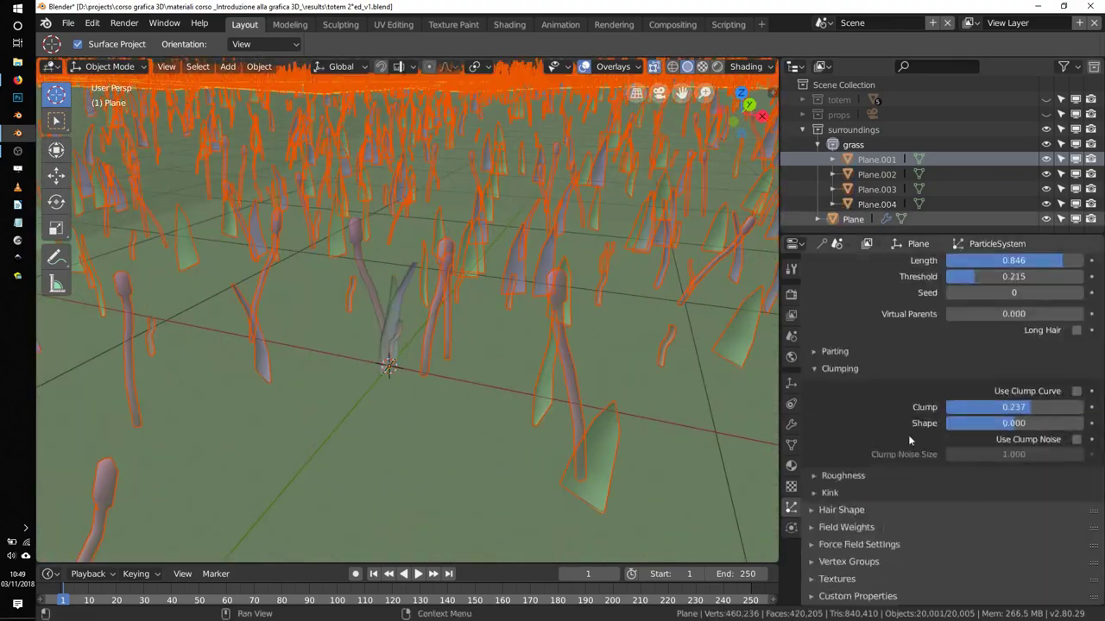
Expand the ground plane's particle render settings.
{"action": "scroll", "coordinate": [865, 457], "scroll_direction": "up", "scroll_amount": 5}
{"action": "left_click", "coordinate": [840, 308]}
{"action": "mouse_move", "coordinate": [604, 363]}
{"action": "middle_mouse_down"}
{"action": "mouse_move", "coordinate": [509, 367]}
{"action": "mouse_move", "coordinate": [655, 331]}
{"action": "middle_mouse_up"}
{"action": "scroll", "coordinate": [655, 330], "scroll_direction": "up", "scroll_amount": 5}
Undo a stray strand duplicate in Plane.002 and merge overlapping vertices by distance.
{"action": "right_click", "coordinate": [376, 298]}
{"action": "key", "text": "Tab"}
{"action": "key", "text": "shift+d"}
{"action": "key", "text": "Escape"}
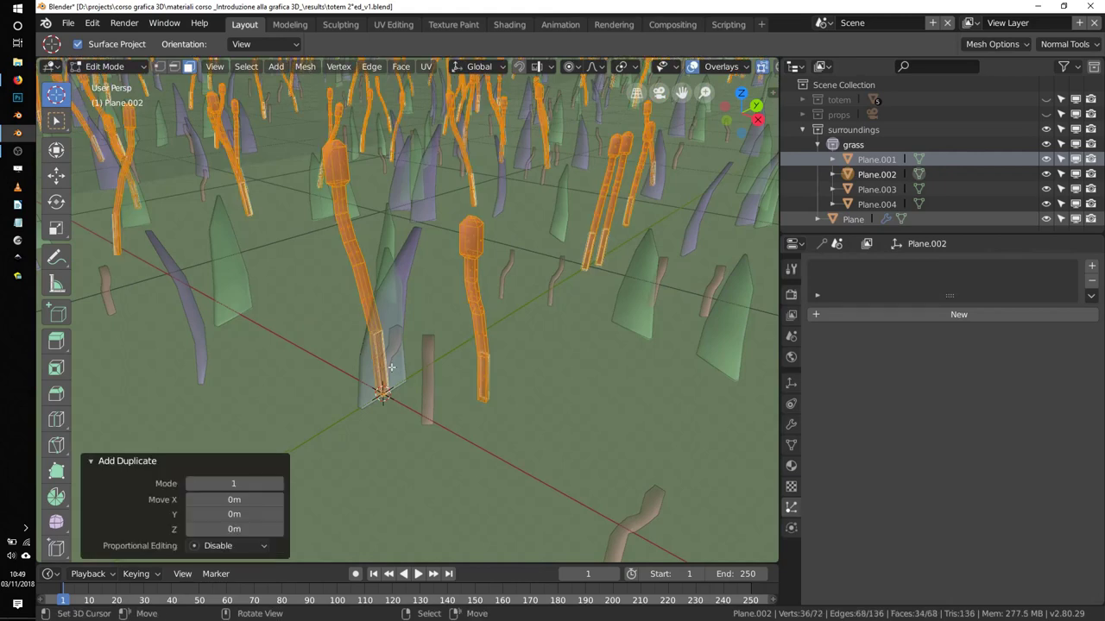
{"action": "key", "text": "Escape"}
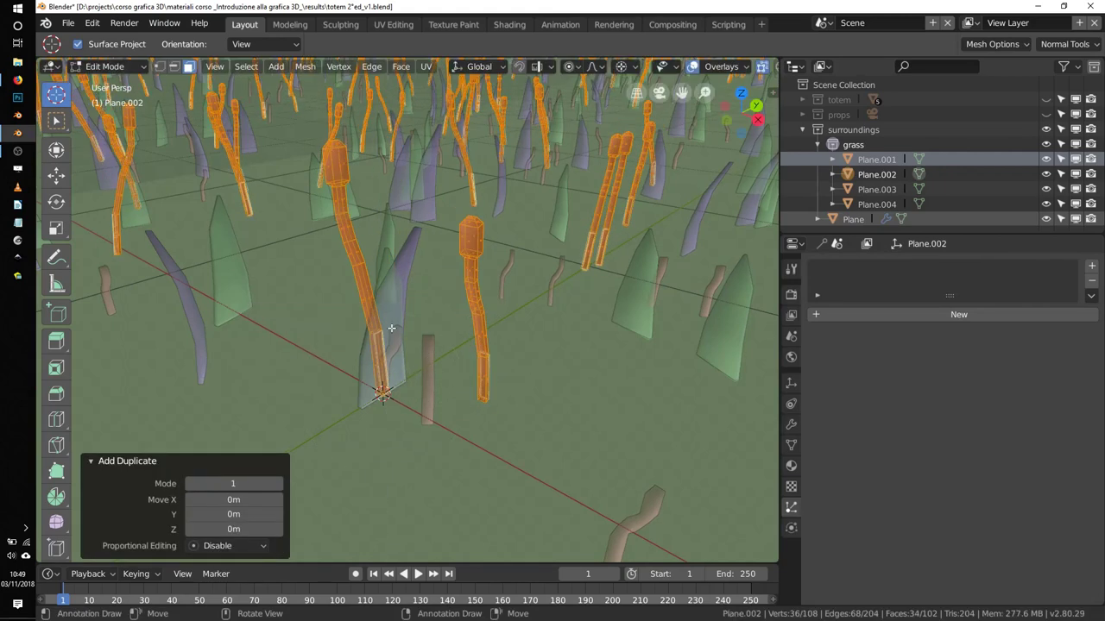
{"action": "key", "text": "ctrl+z"}
{"action": "key", "text": "ctrl+z"}
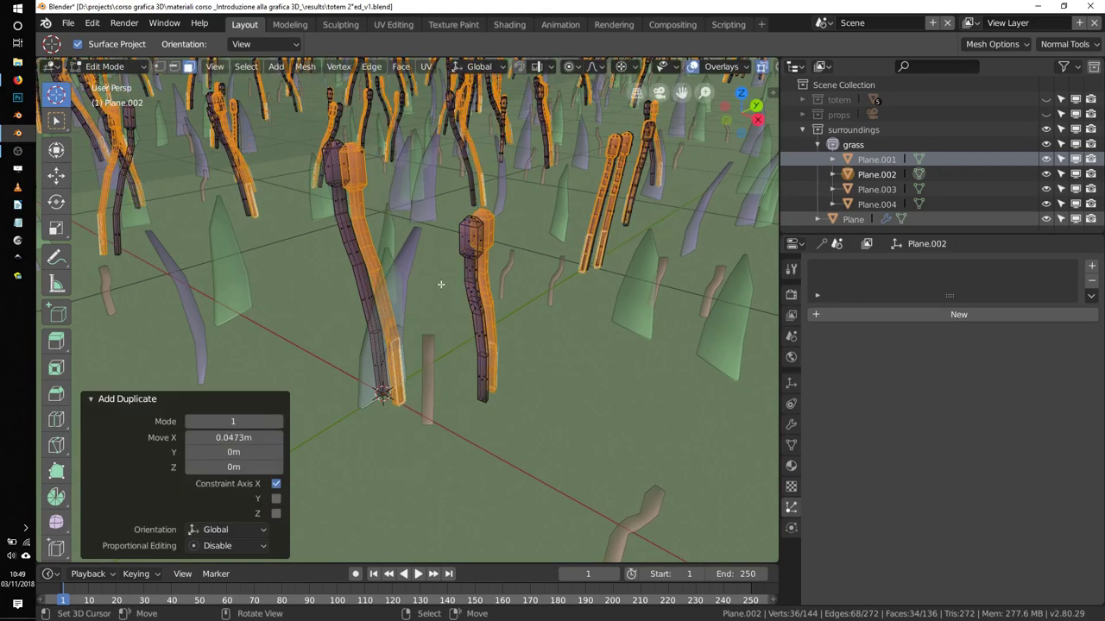
{"action": "key", "text": "ctrl+z"}
{"action": "key", "text": "ctrl+v"}
{"action": "left_click", "coordinate": [402, 481]}
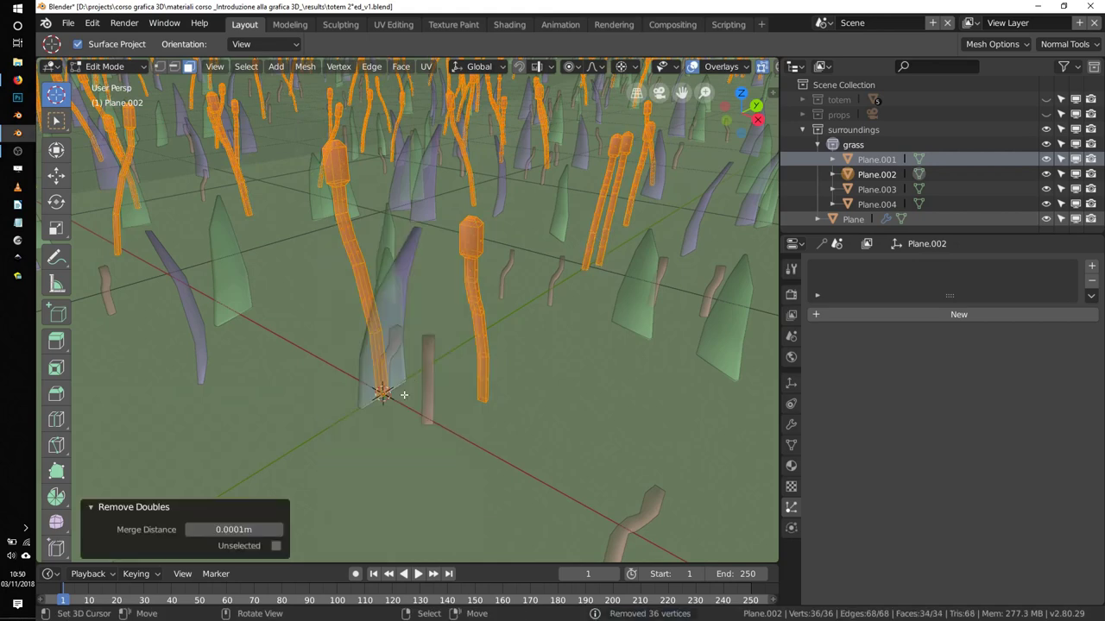
Add a strand copy rotated -113° around Z and scaled to 0.7.
{"action": "key", "text": "shift+d"}
{"action": "key", "text": "Escape"}
{"action": "key", "text": "r"}
{"action": "key", "text": "z"}
{"action": "key", "text": "Return"}
{"action": "key", "text": "s"}
{"action": "key", "text": "z"}
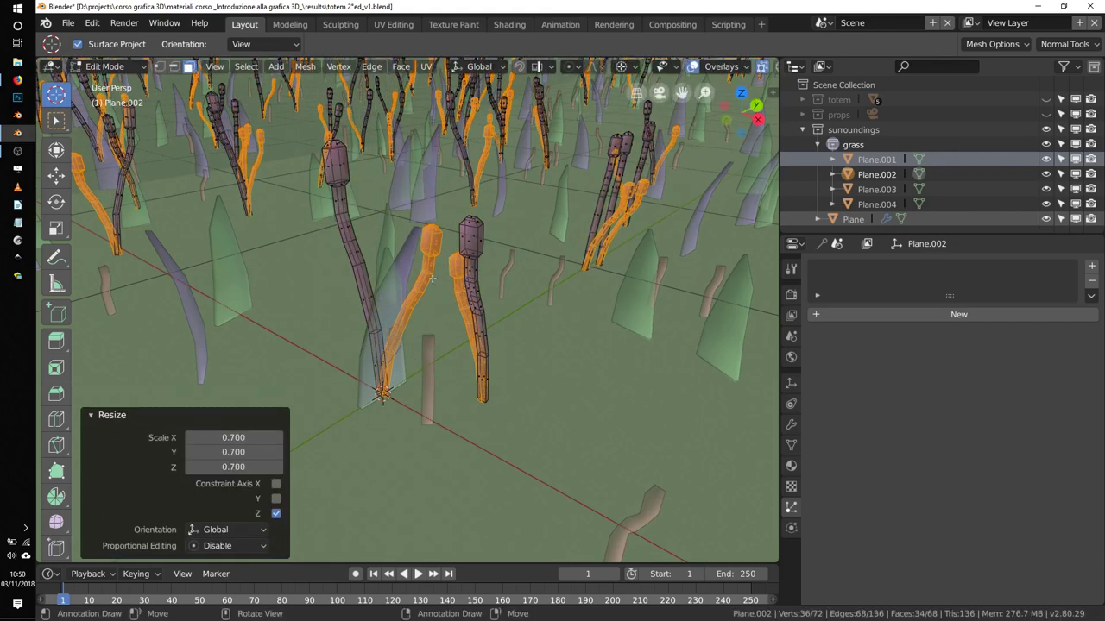
{"action": "key", "text": "Tab"}
Extend the Plane.005 blade with new faces scaled to 0.787 and rotated.
{"action": "mouse_move", "coordinate": [431, 279]}
{"action": "middle_mouse_down"}
{"action": "mouse_move", "coordinate": [450, 254]}
{"action": "mouse_move", "coordinate": [429, 302]}
{"action": "mouse_move", "coordinate": [483, 299]}
{"action": "middle_mouse_up"}
{"action": "left_click", "coordinate": [483, 299]}
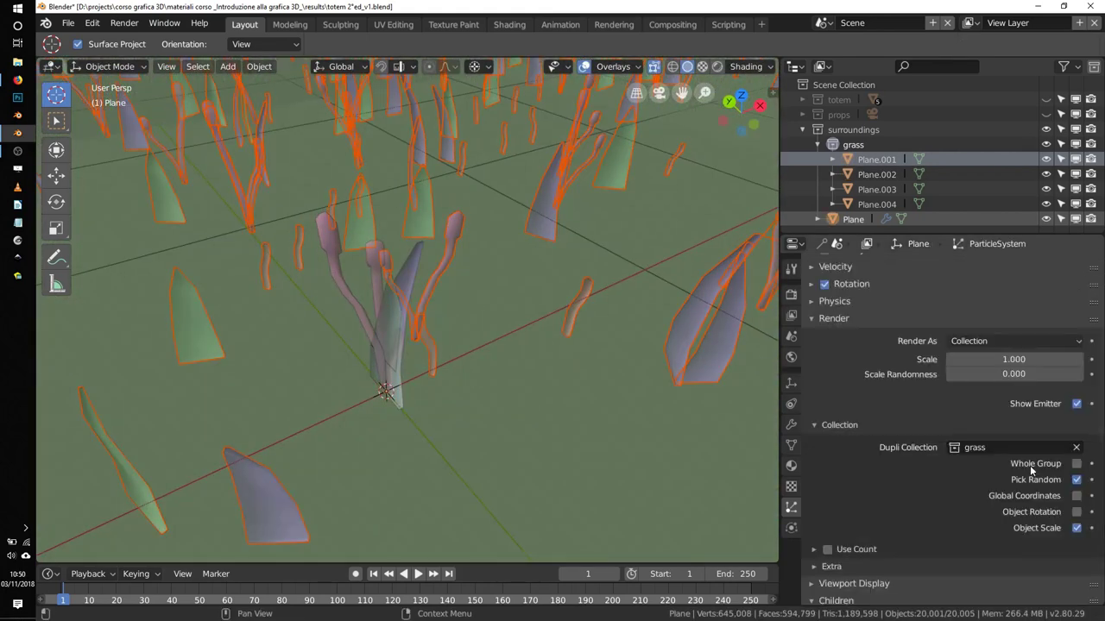
{"action": "left_click", "coordinate": [424, 323]}
{"action": "key", "text": "Tab"}
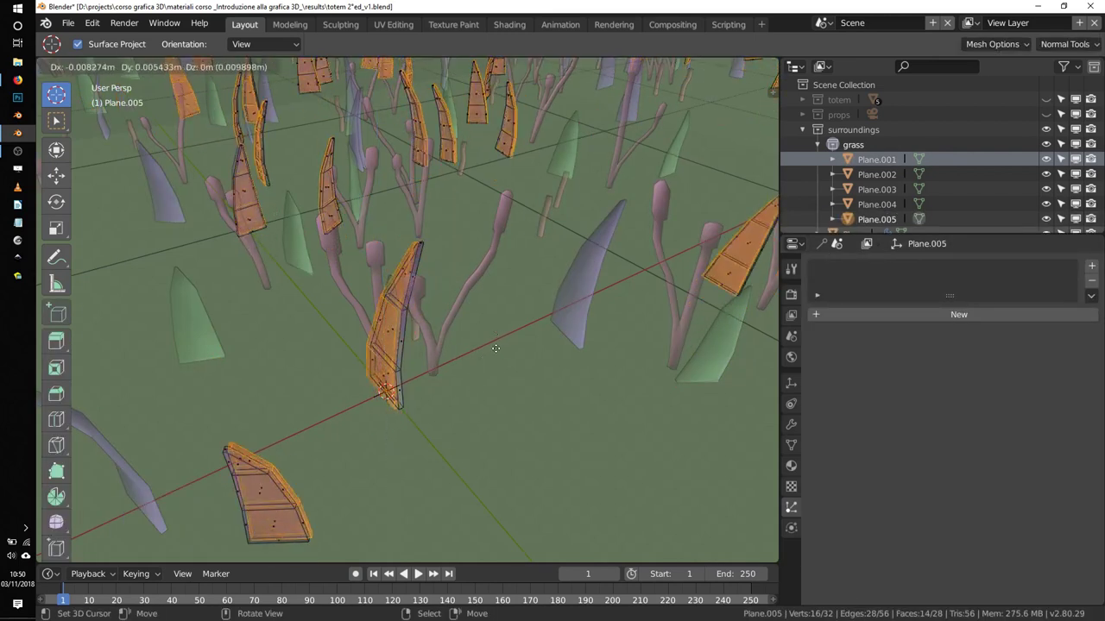
{"action": "key", "text": "Escape"}
{"action": "key", "text": "s"}
{"action": "left_click", "coordinate": [472, 364]}
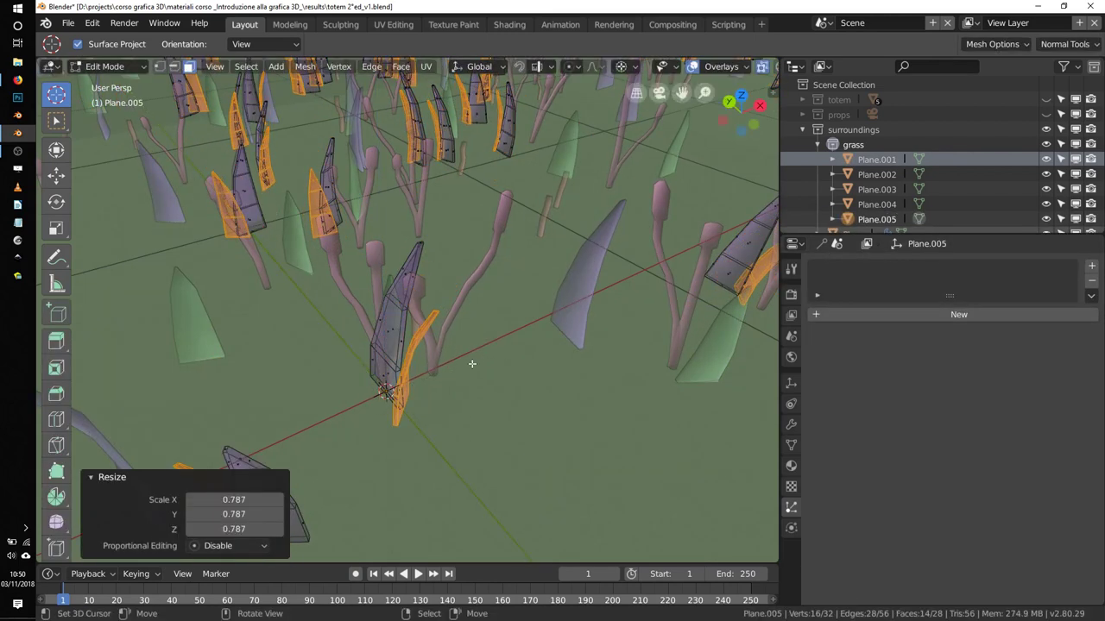
{"action": "left_click", "coordinate": [480, 363]}
{"action": "key", "text": "Tab"}
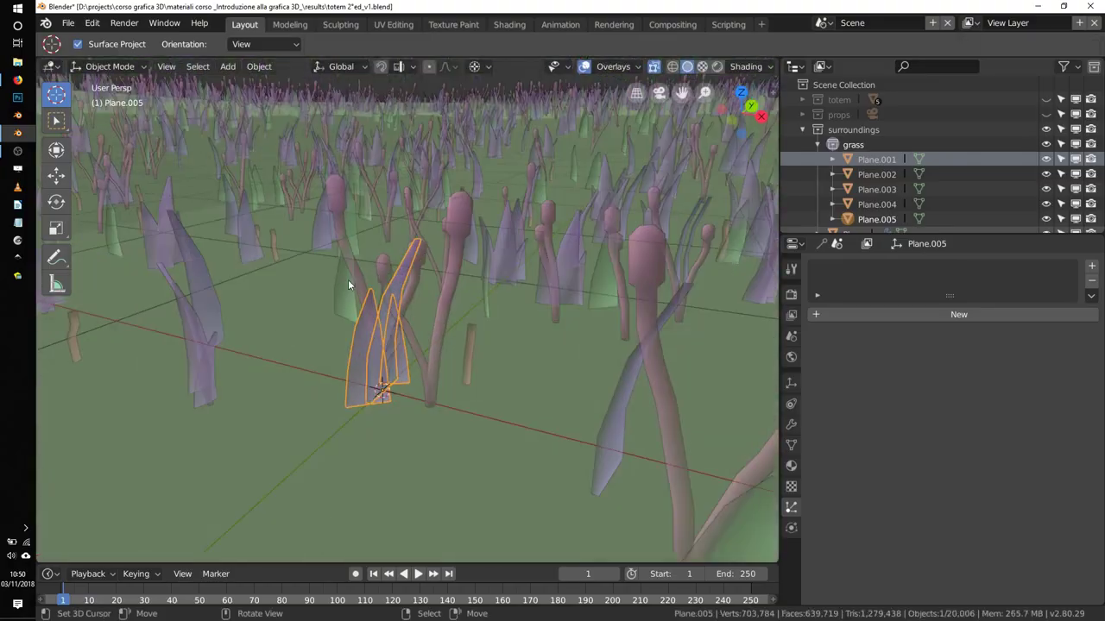
Show the totem collection, turn off X-ray and select the grass ground plane.
{"action": "middle_click_drag", "start_coordinate": [406, 268], "coordinate": [507, 267]}
{"action": "scroll", "coordinate": [415, 303], "scroll_direction": "up", "scroll_amount": 4}
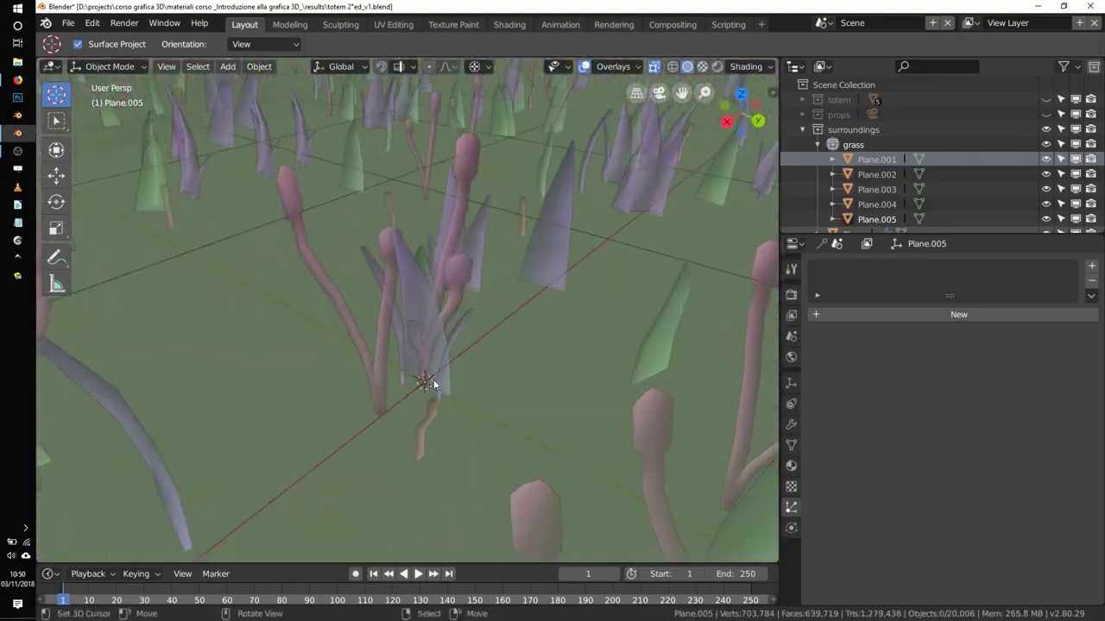
{"action": "scroll", "coordinate": [433, 379], "scroll_direction": "down", "scroll_amount": 6}
{"action": "scroll", "coordinate": [1012, 160], "scroll_direction": "down", "scroll_amount": 1}
{"action": "left_click", "coordinate": [1047, 99]}
{"action": "middle_click_drag", "start_coordinate": [628, 272], "coordinate": [476, 346]}
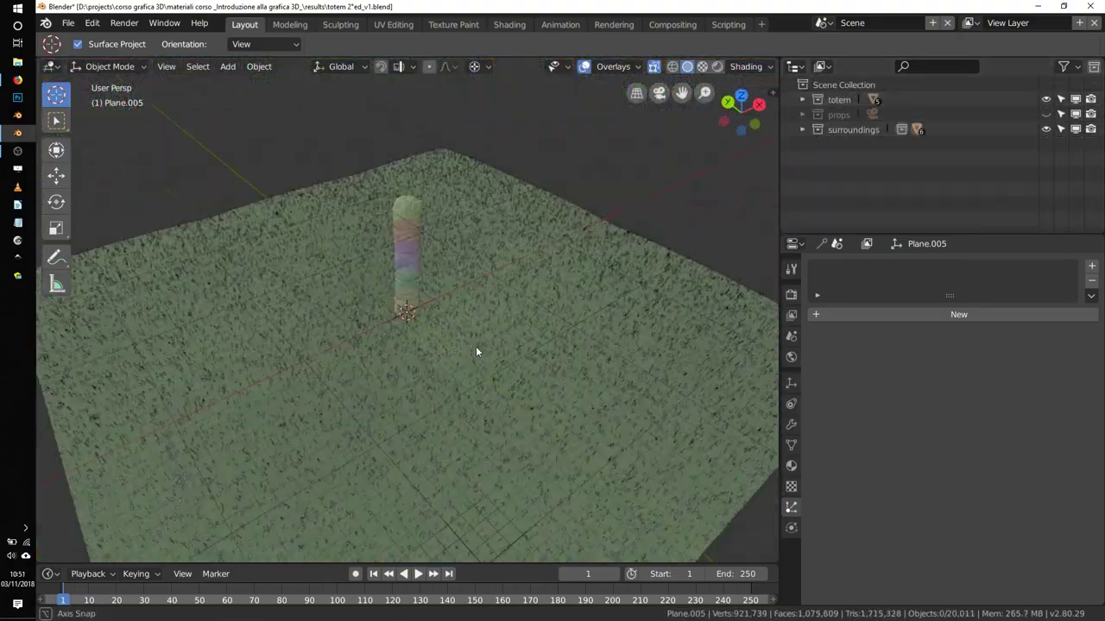
{"action": "key", "text": "z"}
{"action": "left_click", "coordinate": [434, 372]}
{"action": "left_click", "coordinate": [464, 359]}
Set children Threshold to 0.772 and Render Amount to 50, lowering Display Amount.
{"action": "scroll", "coordinate": [947, 397], "scroll_direction": "down", "scroll_amount": 8}
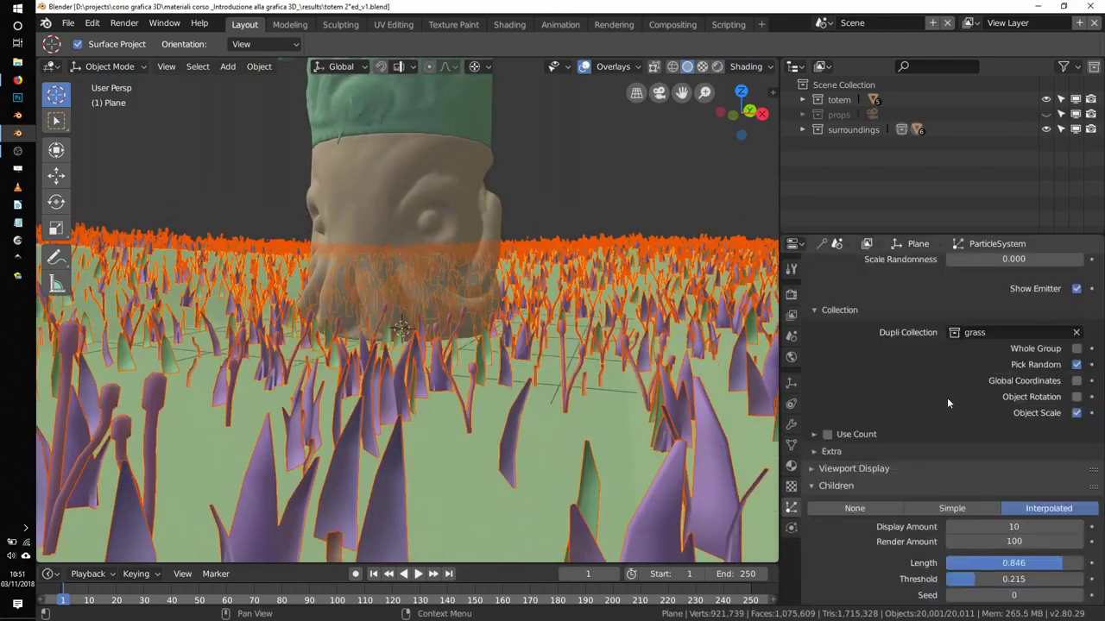
{"action": "scroll", "coordinate": [947, 397], "scroll_direction": "down", "scroll_amount": 4}
{"action": "left_click_drag", "start_coordinate": [1001, 487], "coordinate": [1084, 487]}
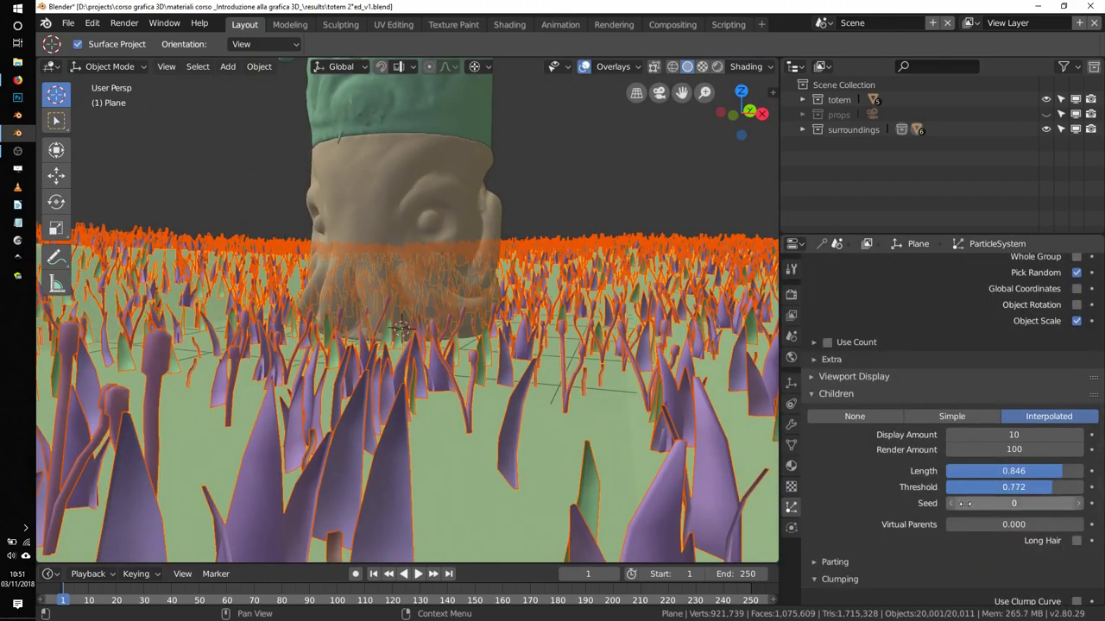
{"action": "scroll", "coordinate": [964, 503], "scroll_direction": "down", "scroll_amount": 2}
{"action": "left_click_drag", "start_coordinate": [984, 389], "coordinate": [1015, 390]}
{"action": "type", "text": "1"}
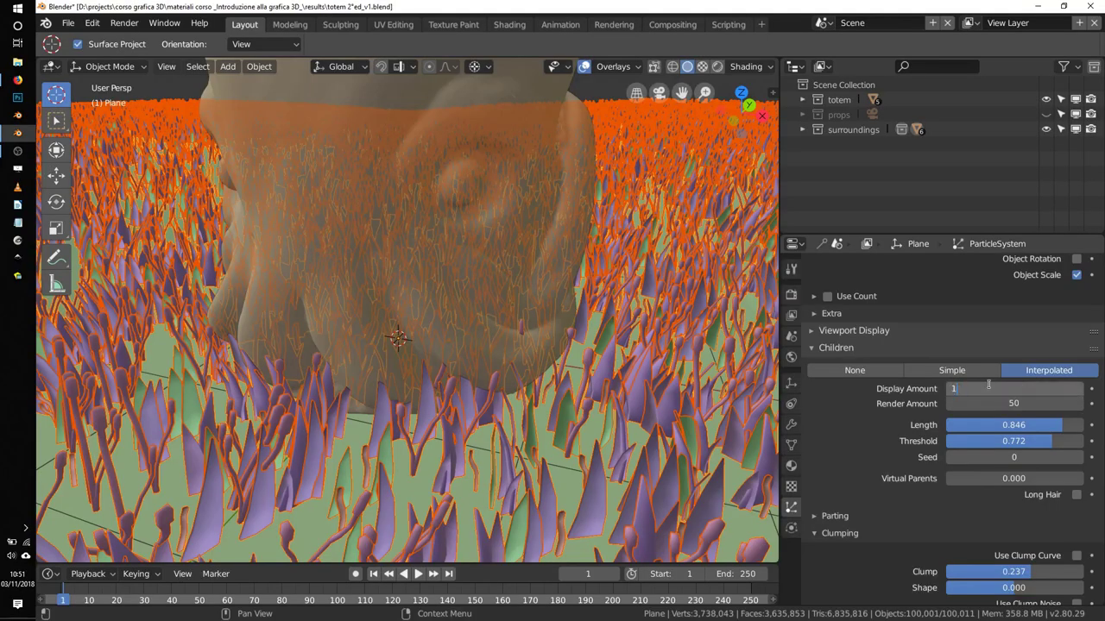
{"action": "key", "text": "Return"}
{"action": "scroll", "coordinate": [405, 337], "scroll_direction": "down", "scroll_amount": 6}
{"action": "scroll", "coordinate": [930, 484], "scroll_direction": "down", "scroll_amount": 6}
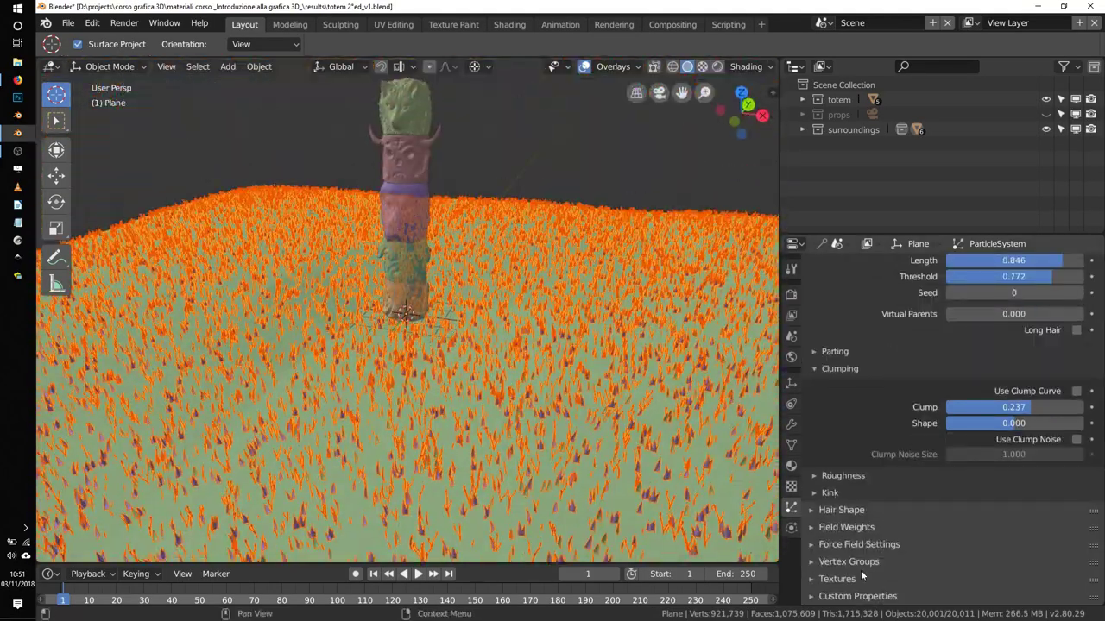
{"action": "scroll", "coordinate": [394, 334], "scroll_direction": "up", "scroll_amount": 4}
{"action": "scroll", "coordinate": [905, 535], "scroll_direction": "down", "scroll_amount": 6}
{"action": "scroll", "coordinate": [351, 554], "scroll_direction": "down", "scroll_amount": 6}
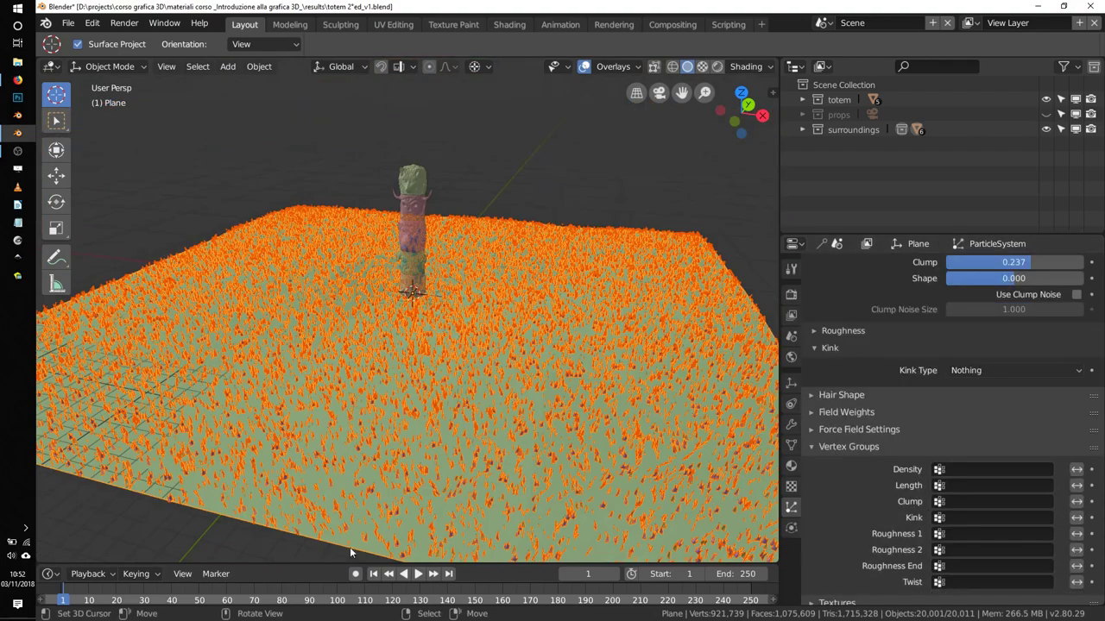
In Weight Paint mode, paint weight strokes across the plane's left side, middle and bottom.
{"action": "left_click", "coordinate": [112, 149]}
{"action": "scroll", "coordinate": [389, 328], "scroll_direction": "down", "scroll_amount": 3}
{"action": "left_click_drag", "start_coordinate": [337, 186], "coordinate": [309, 417]}
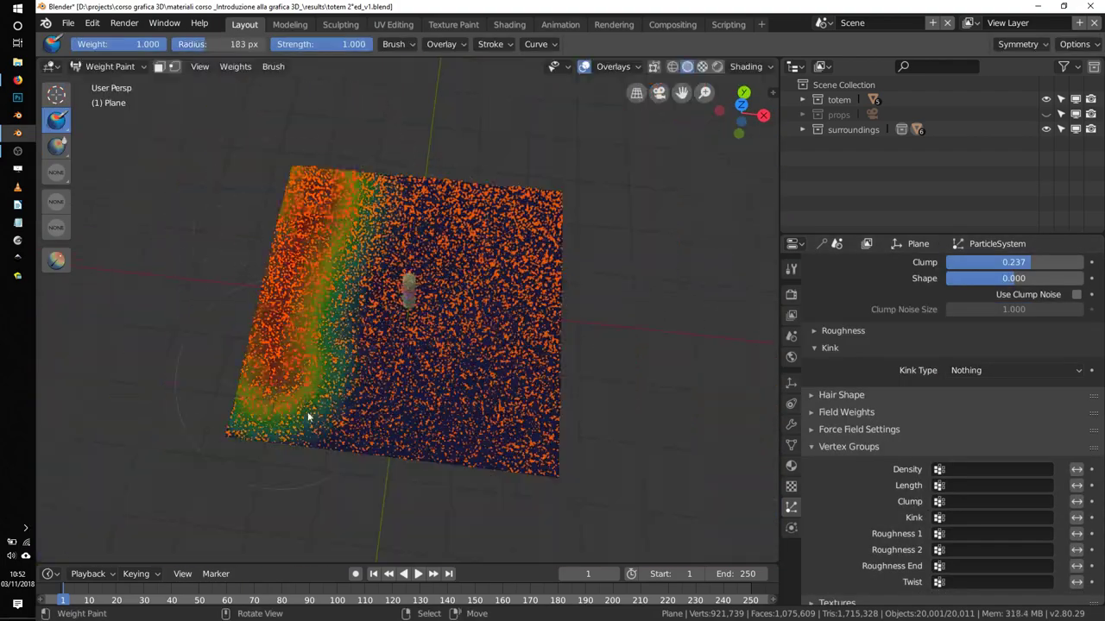
{"action": "left_click_drag", "start_coordinate": [361, 180], "coordinate": [530, 453]}
{"action": "scroll", "coordinate": [460, 376], "scroll_direction": "up", "scroll_amount": 5}
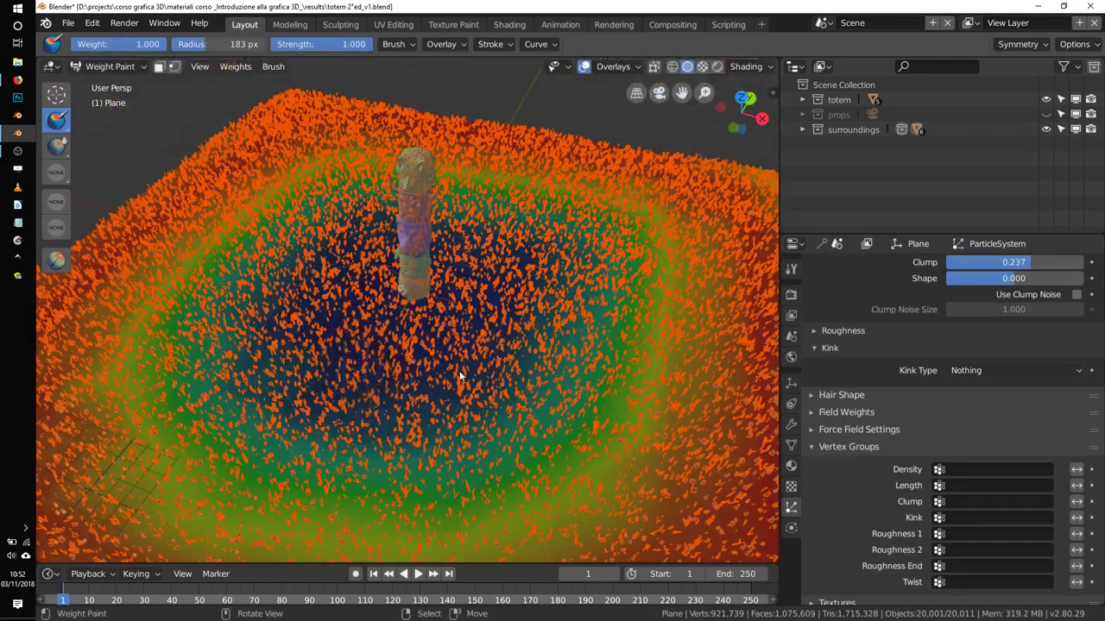
Return the plane to Object Mode and look through its object, constraint and mesh data properties.
{"action": "left_click", "coordinate": [130, 67]}
{"action": "left_click", "coordinate": [112, 85]}
{"action": "left_click", "coordinate": [790, 382]}
{"action": "left_click", "coordinate": [791, 403]}
{"action": "left_click", "coordinate": [795, 445]}
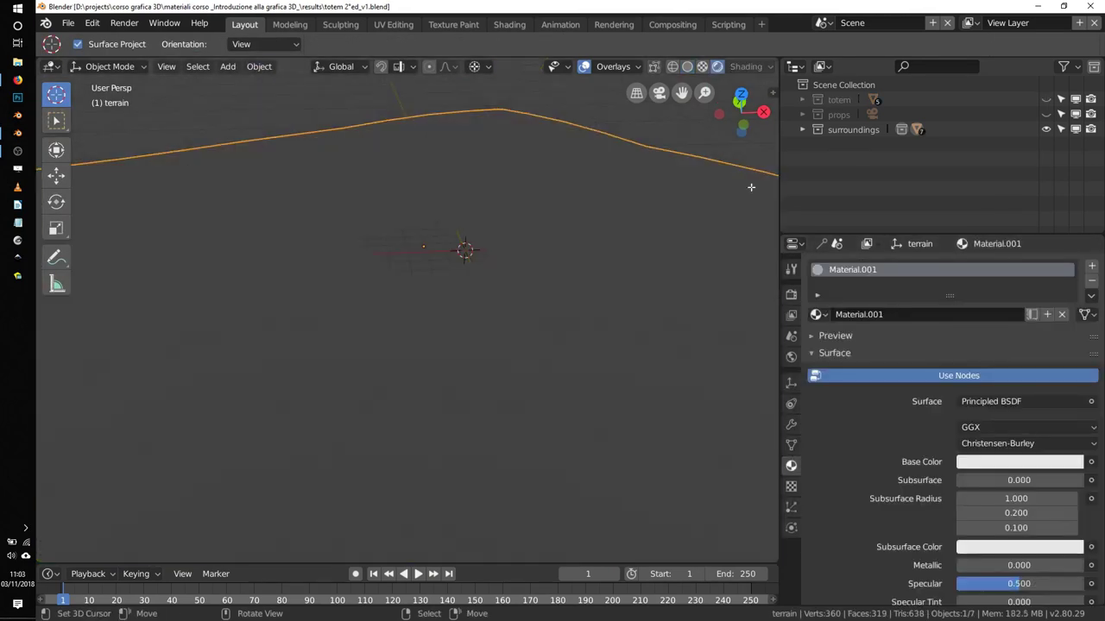
Turn on world nodes and feed the world colour from syferfontein_6d_clear_2k.hdr in the hdris folder.
{"action": "left_click", "coordinate": [790, 356]}
{"action": "left_click", "coordinate": [888, 310]}
{"action": "left_click", "coordinate": [1018, 346]}
{"action": "left_click", "coordinate": [790, 197]}
{"action": "left_click", "coordinate": [992, 362]}
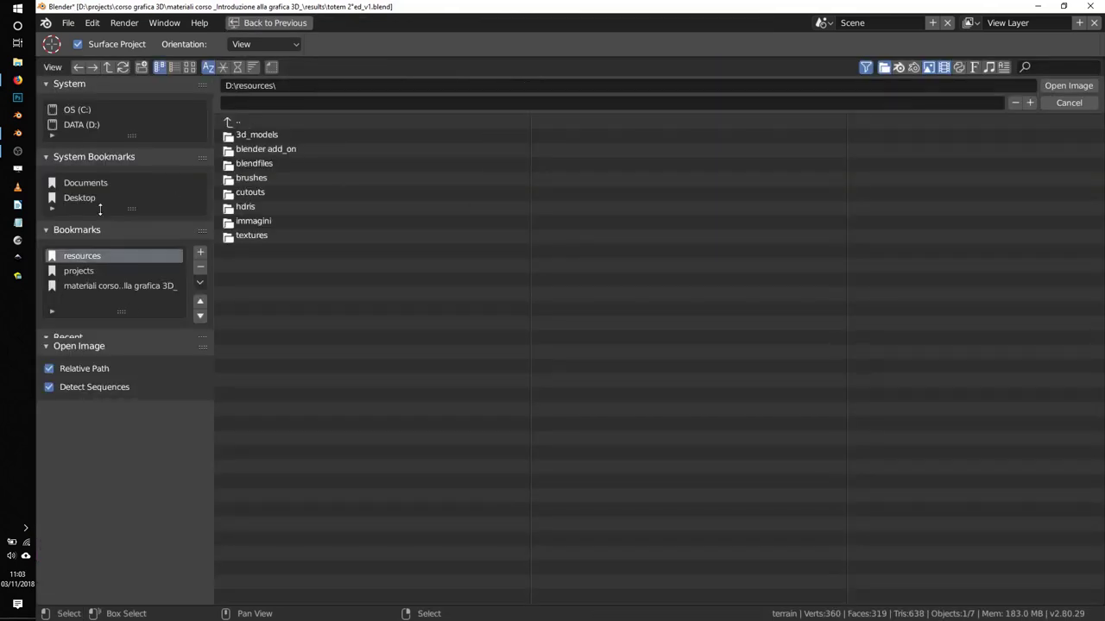
{"action": "double_click", "coordinate": [245, 207]}
{"action": "double_click", "coordinate": [428, 285]}
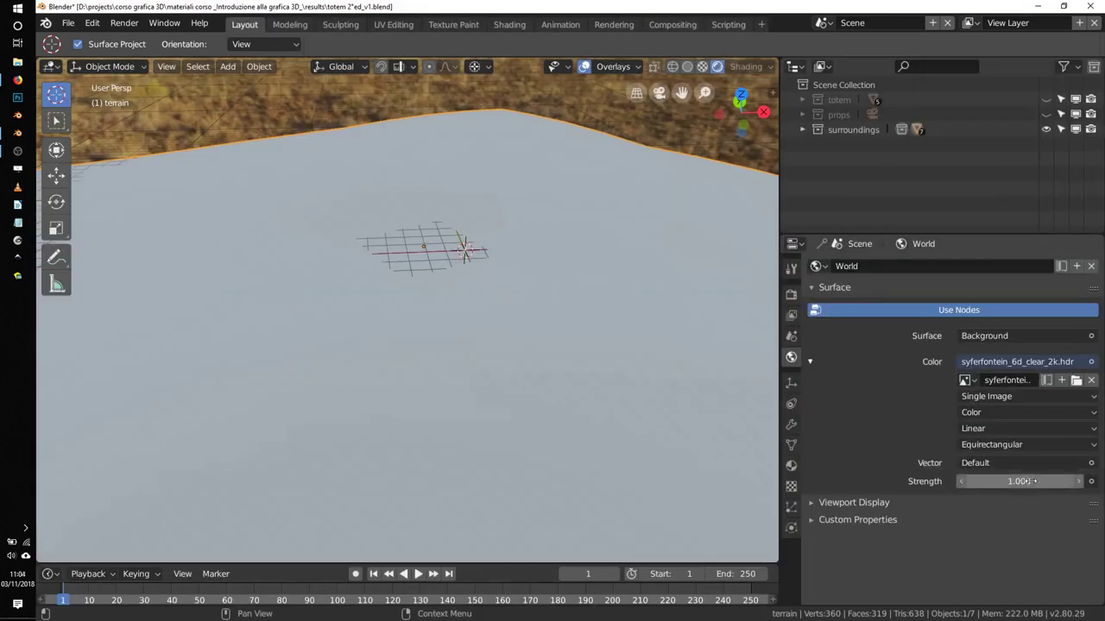
Lower the world strength to 0.100 and orbit to check the HDRI horizon.
{"action": "left_click_drag", "start_coordinate": [1021, 481], "coordinate": [992, 480]}
{"action": "middle_click_drag", "start_coordinate": [559, 306], "coordinate": [685, 321]}
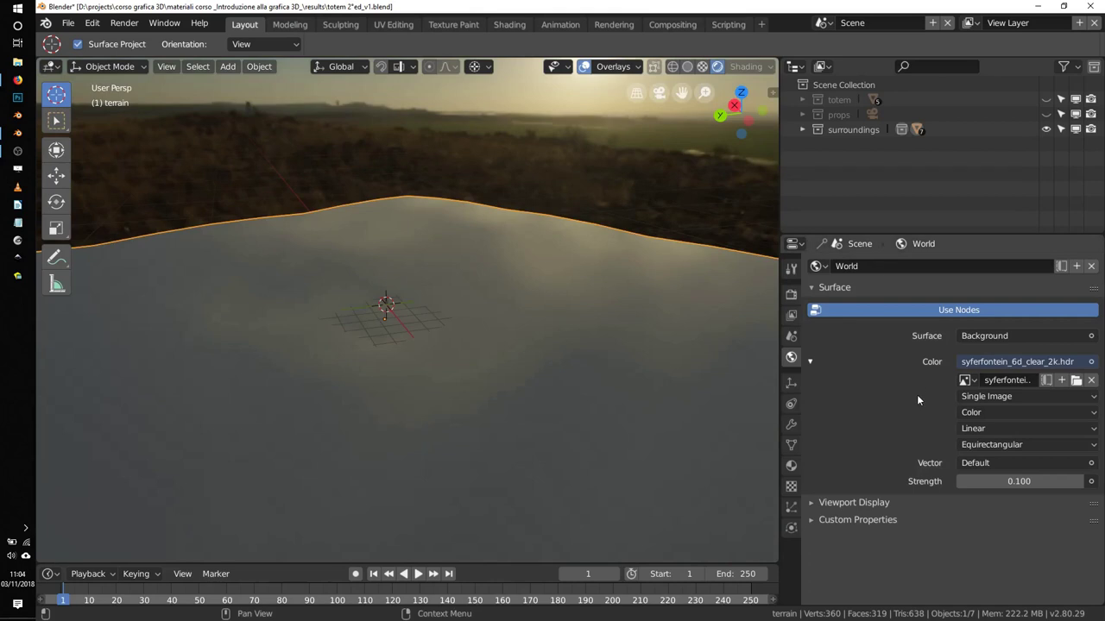
{"action": "middle_click_drag", "start_coordinate": [371, 345], "coordinate": [426, 340]}
Rename Material.001 to terrain and put an Image Texture on its Base Color.
{"action": "left_click", "coordinate": [790, 465]}
{"action": "double_click", "coordinate": [923, 315]}
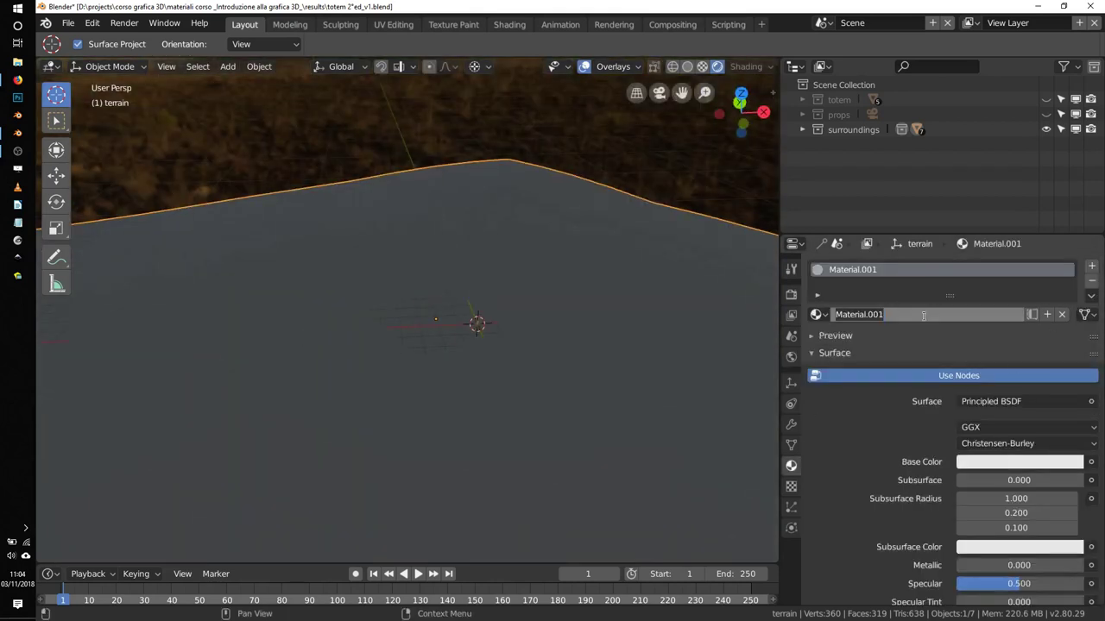
{"action": "left_click", "coordinate": [1091, 462]}
{"action": "left_click", "coordinate": [782, 335]}
{"action": "left_click", "coordinate": [1048, 480]}
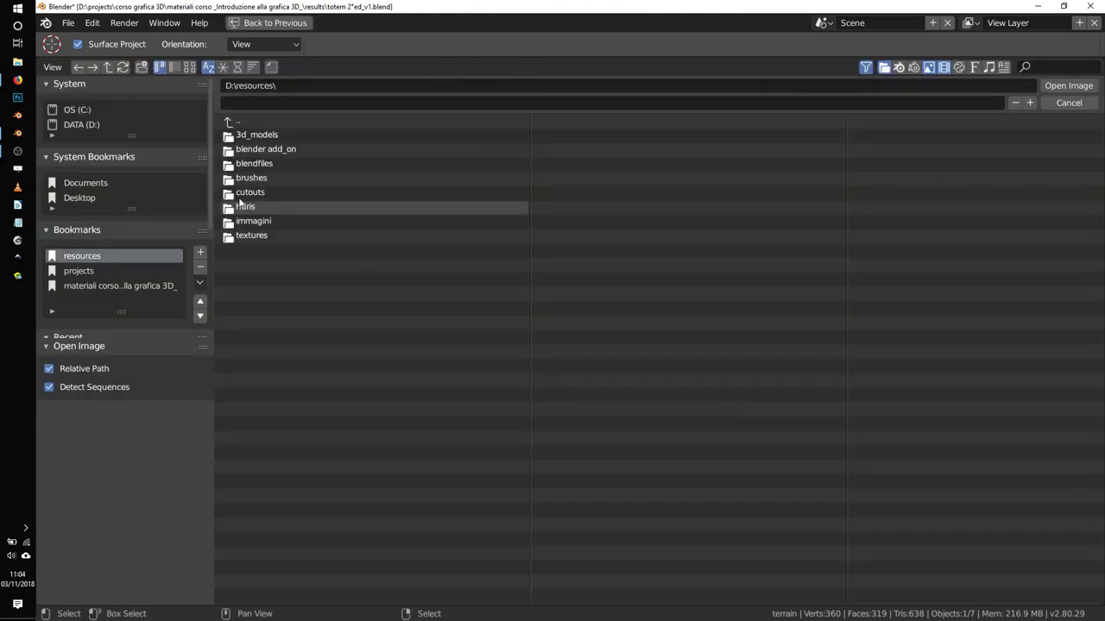
Load Ground01_col_var1.jpg from the [4K]Ground01 folder and switch to the Shading workspace.
{"action": "left_click", "coordinate": [189, 67]}
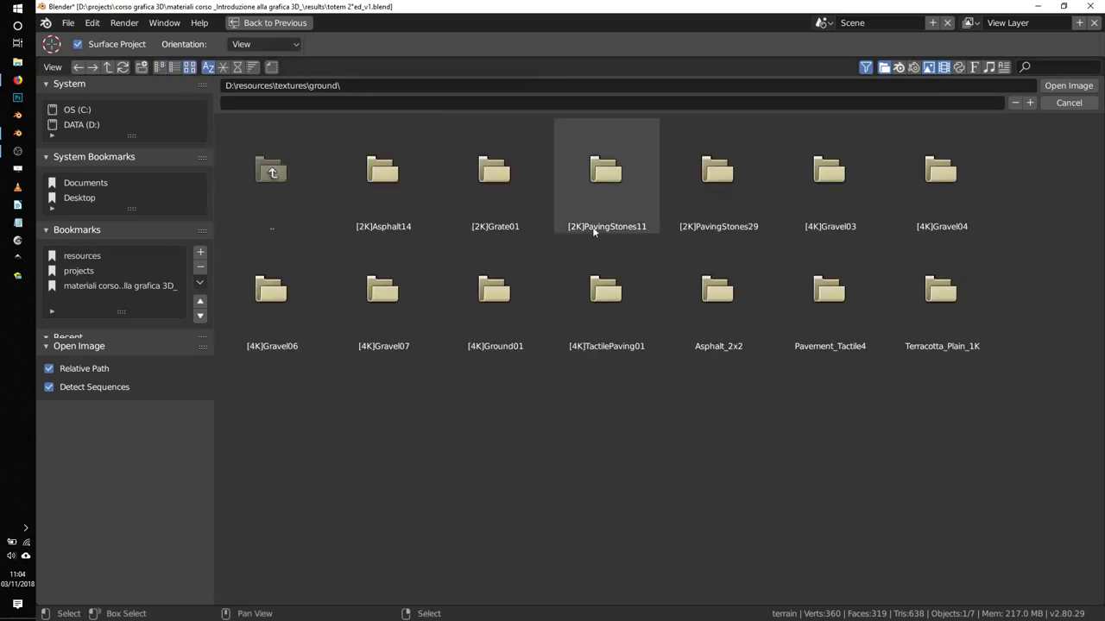
{"action": "double_click", "coordinate": [483, 298]}
{"action": "double_click", "coordinate": [411, 167]}
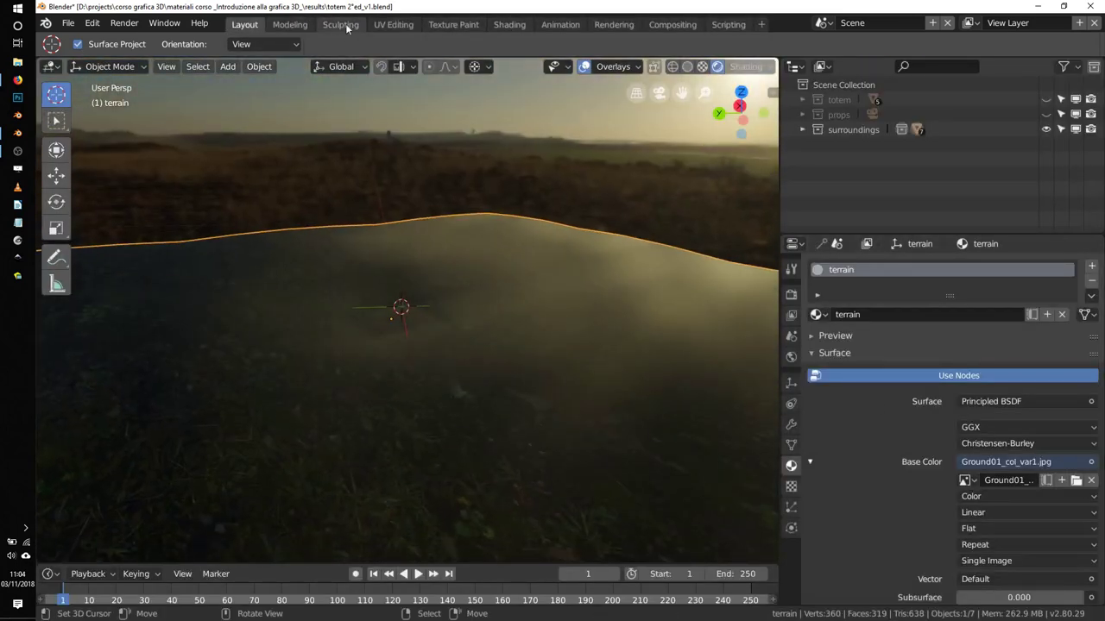
{"action": "left_click", "coordinate": [509, 24]}
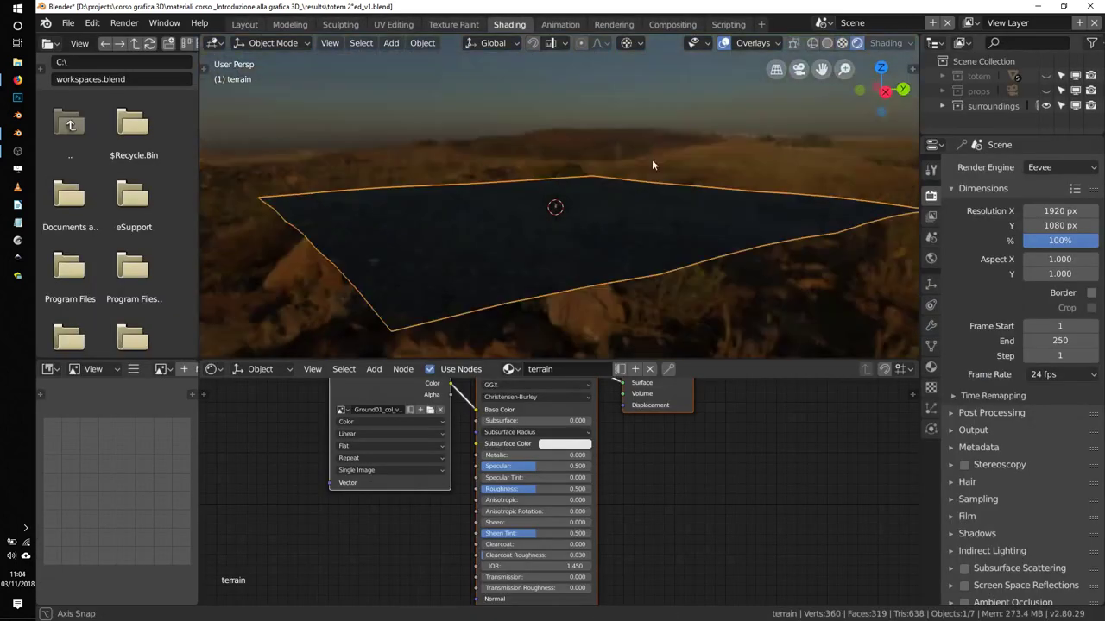
Add a Ground01_rgh.jpg image texture node and connect it to Roughness.
{"action": "scroll", "coordinate": [652, 159], "scroll_direction": "up", "scroll_amount": 5}
{"action": "scroll", "coordinate": [537, 455], "scroll_direction": "up", "scroll_amount": 3}
{"action": "scroll", "coordinate": [537, 455], "scroll_direction": "down", "scroll_amount": 2}
{"action": "scroll", "coordinate": [657, 194], "scroll_direction": "down", "scroll_amount": 4}
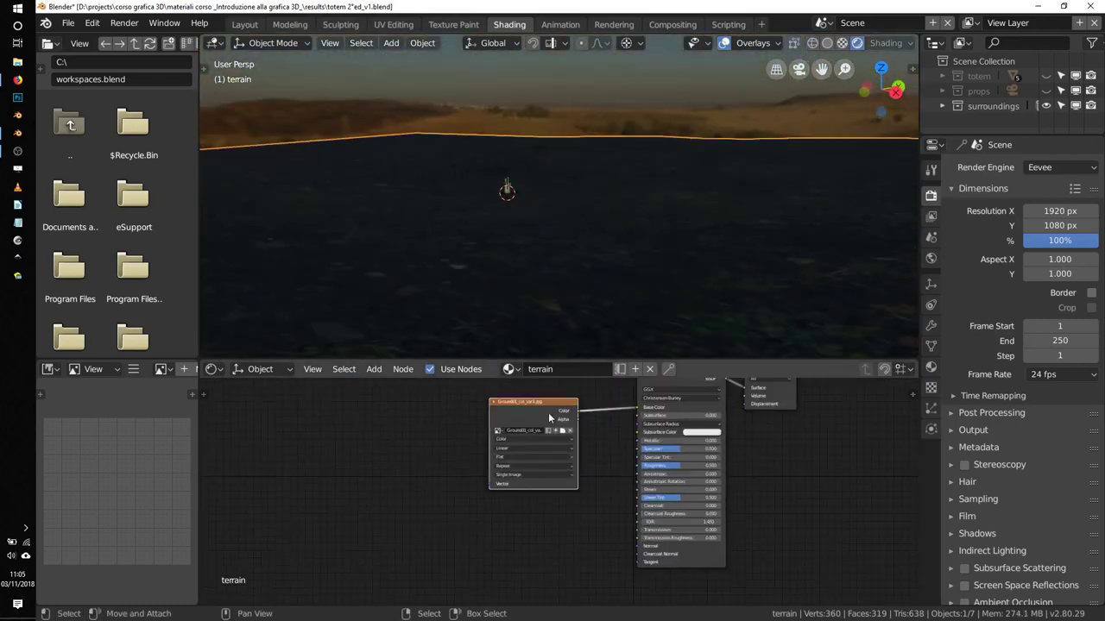
{"action": "left_click", "coordinate": [473, 473]}
{"action": "left_click", "coordinate": [493, 470]}
{"action": "double_click", "coordinate": [276, 167]}
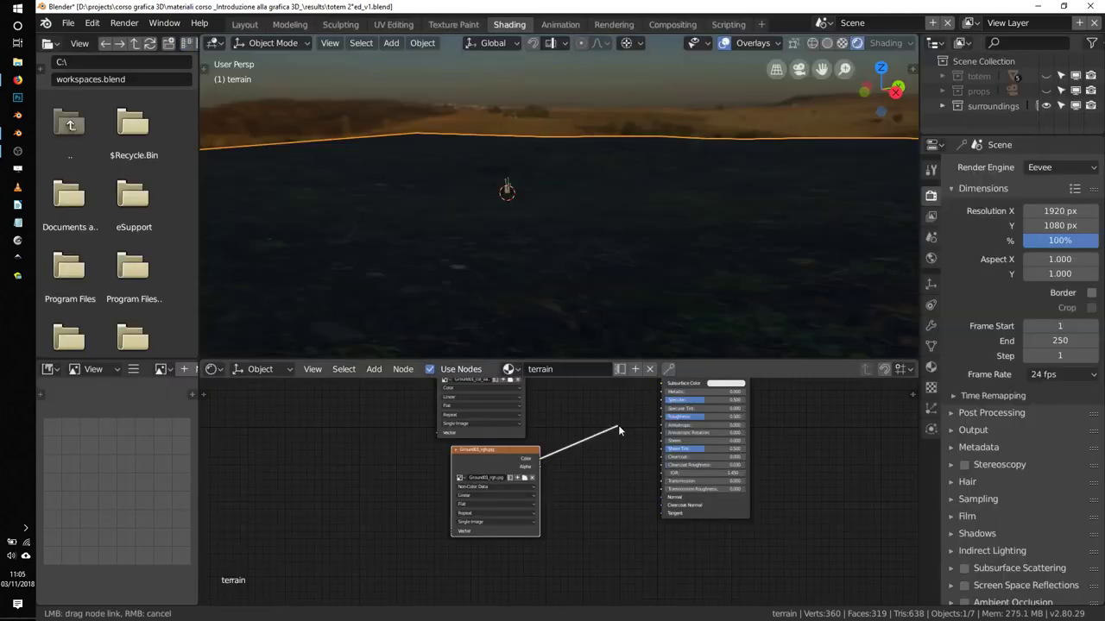
{"action": "mouse_move", "coordinate": [587, 259]}
{"action": "middle_mouse_down"}
{"action": "mouse_move", "coordinate": [516, 196]}
{"action": "mouse_move", "coordinate": [587, 208]}
{"action": "middle_mouse_up"}
Add a Texture Coordinate node, set both image textures to Box projection, and link Object coordinates.
{"action": "key", "text": "shift+a"}
{"action": "left_click", "coordinate": [380, 390]}
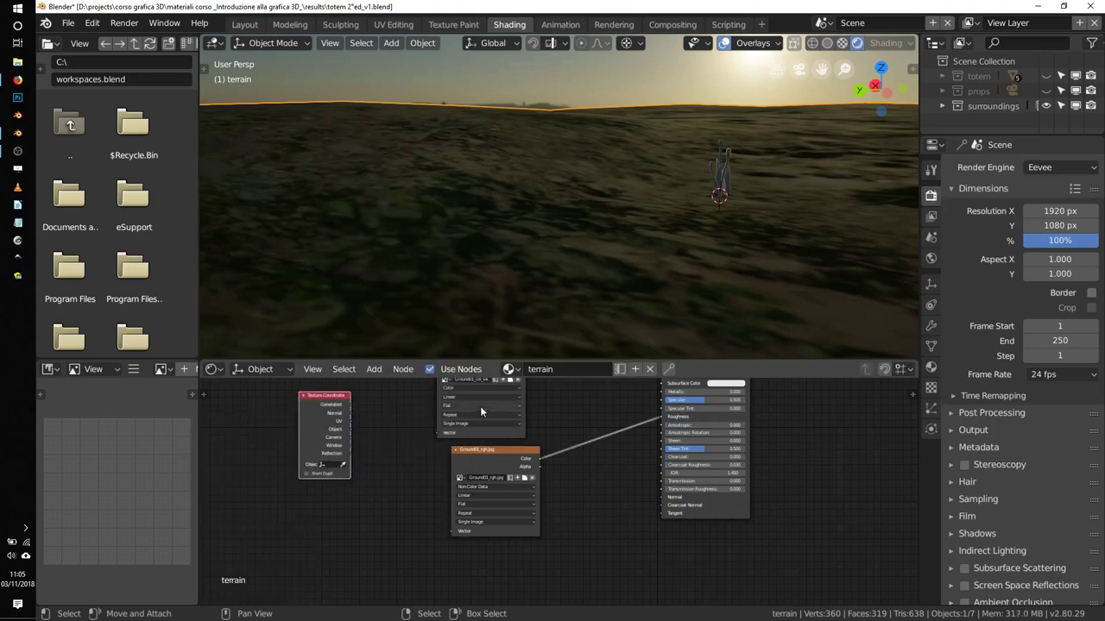
{"action": "left_click", "coordinate": [480, 406]}
{"action": "left_click", "coordinate": [480, 389]}
{"action": "left_click", "coordinate": [494, 504]}
{"action": "left_click", "coordinate": [480, 486]}
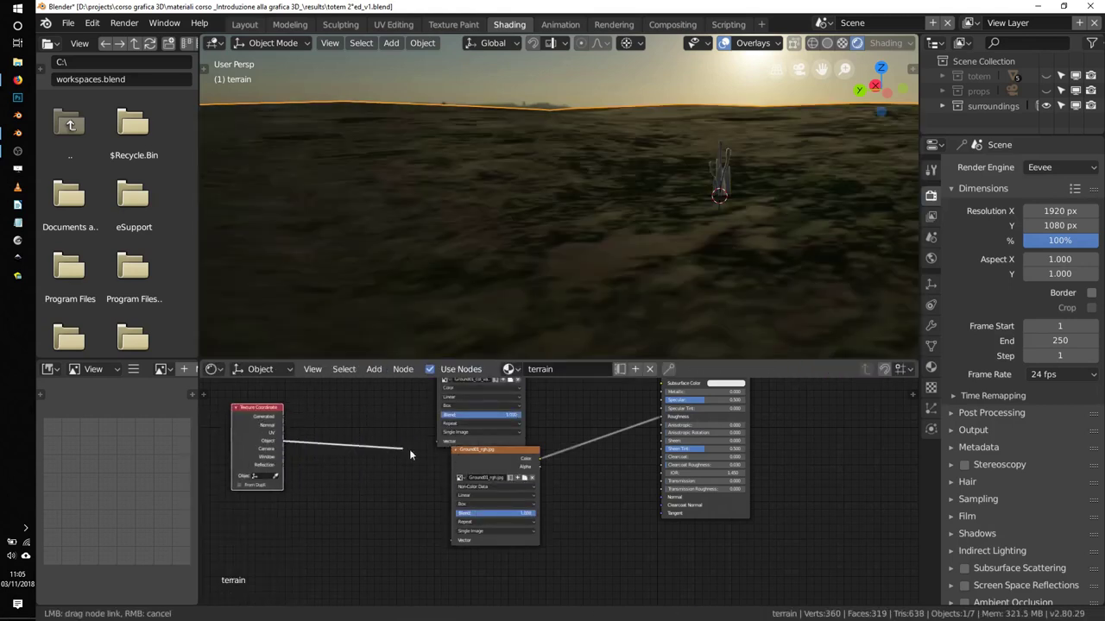
{"action": "left_click_drag", "start_coordinate": [410, 449], "coordinate": [440, 441]}
Insert a colour mix node set to Multiply before the image textures.
{"action": "key", "text": "shift+a"}
{"action": "left_click", "coordinate": [469, 506]}
{"action": "left_click", "coordinate": [342, 460]}
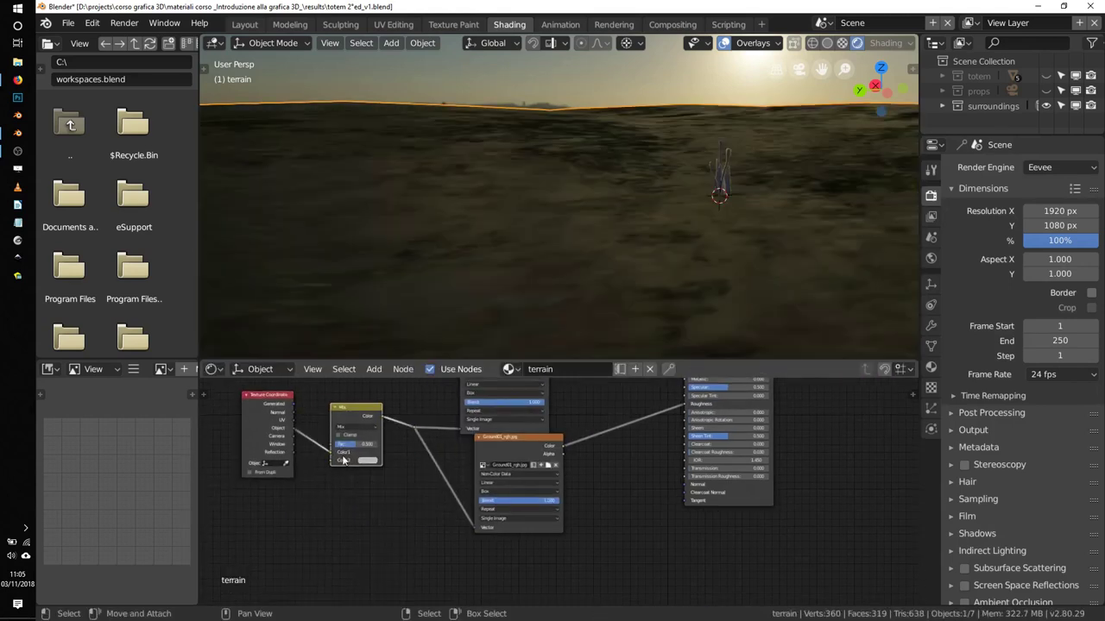
{"action": "left_click", "coordinate": [381, 421]}
{"action": "left_click", "coordinate": [464, 464]}
{"action": "left_click", "coordinate": [465, 473]}
Set the Value node's number, move the ground texture nodes lower, save, and add a Converter node.
{"action": "middle_click_drag", "start_coordinate": [518, 259], "coordinate": [541, 204]}
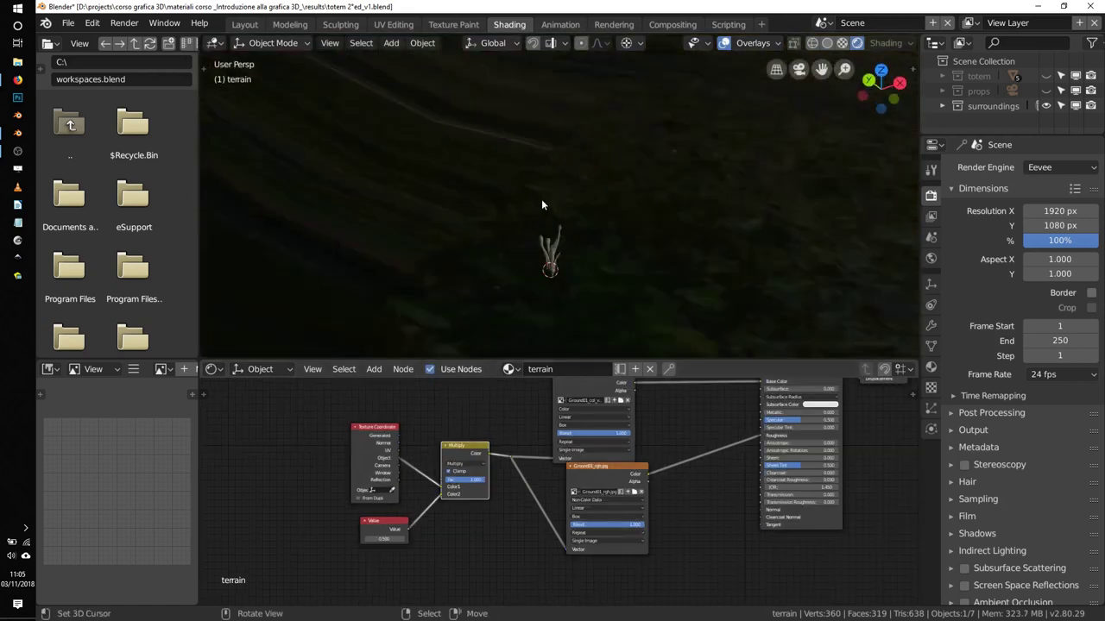
{"action": "scroll", "coordinate": [518, 466], "scroll_direction": "up", "scroll_amount": 2}
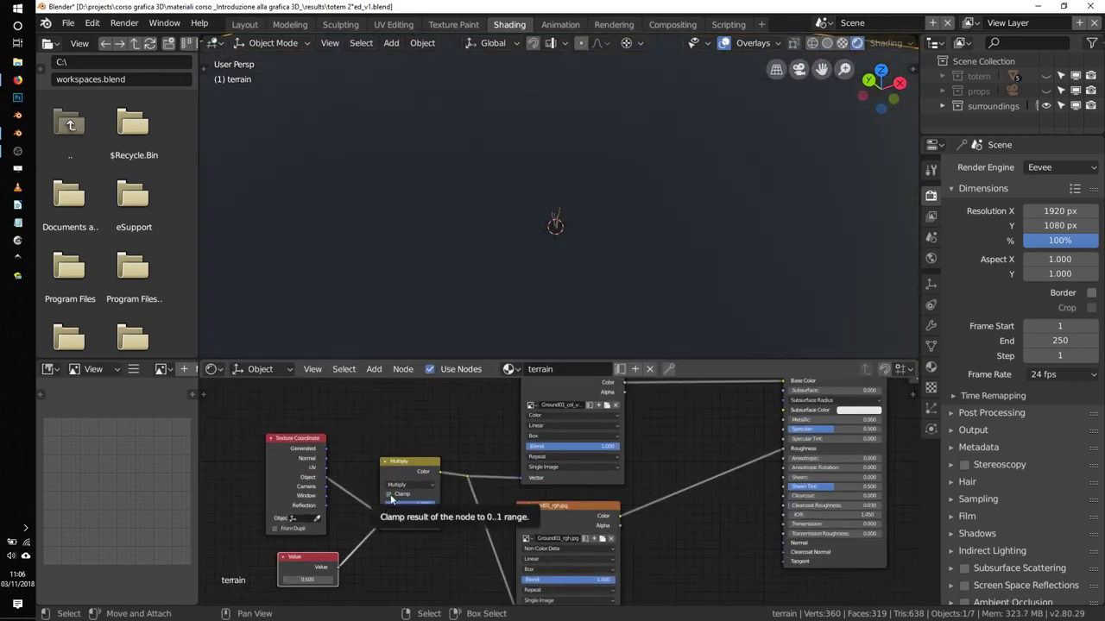
{"action": "left_click", "coordinate": [312, 578]}
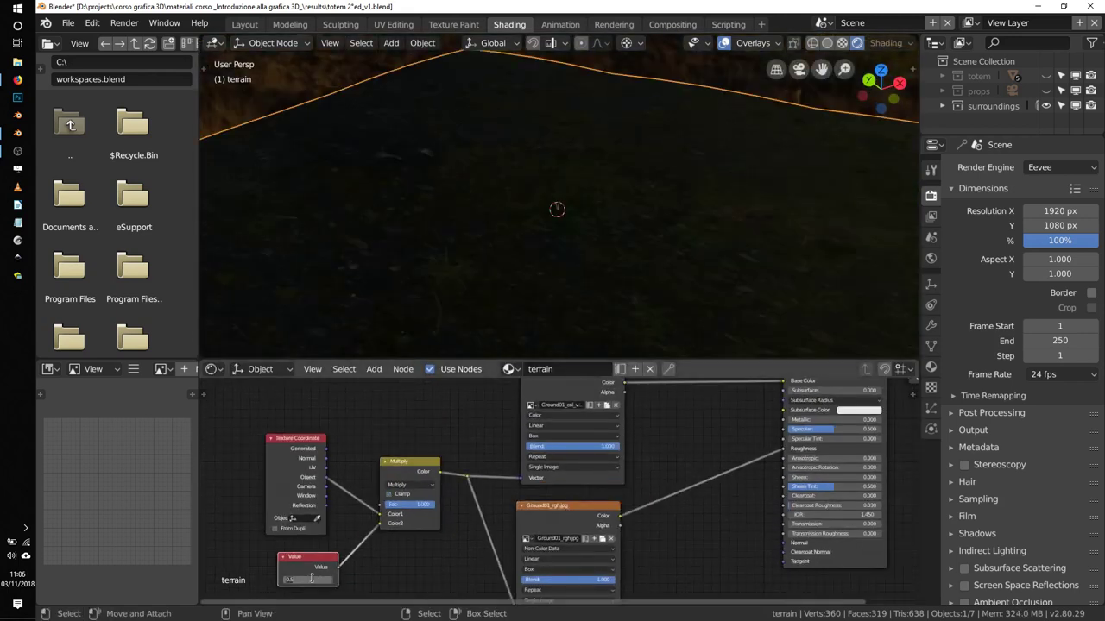
{"action": "type", "text": "5.000"}
{"action": "middle_click_drag", "start_coordinate": [561, 283], "coordinate": [543, 235]}
{"action": "key", "text": "ctrl+s"}
{"action": "left_click", "coordinate": [543, 235]}
{"action": "scroll", "coordinate": [526, 483], "scroll_direction": "down", "scroll_amount": 2}
{"action": "left_click_drag", "start_coordinate": [521, 389], "coordinate": [523, 524]}
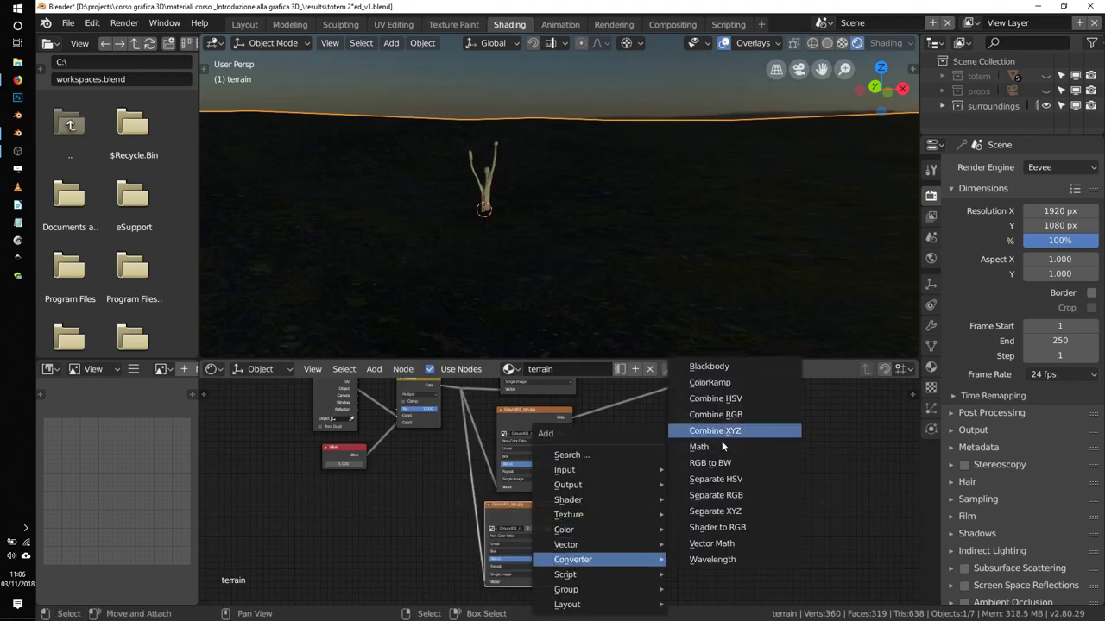
{"action": "left_click", "coordinate": [717, 513]}
Acknowledge the Dyntopo warning and enable dynamic topology on the carlino piece.
{"action": "left_click", "coordinate": [518, 449]}
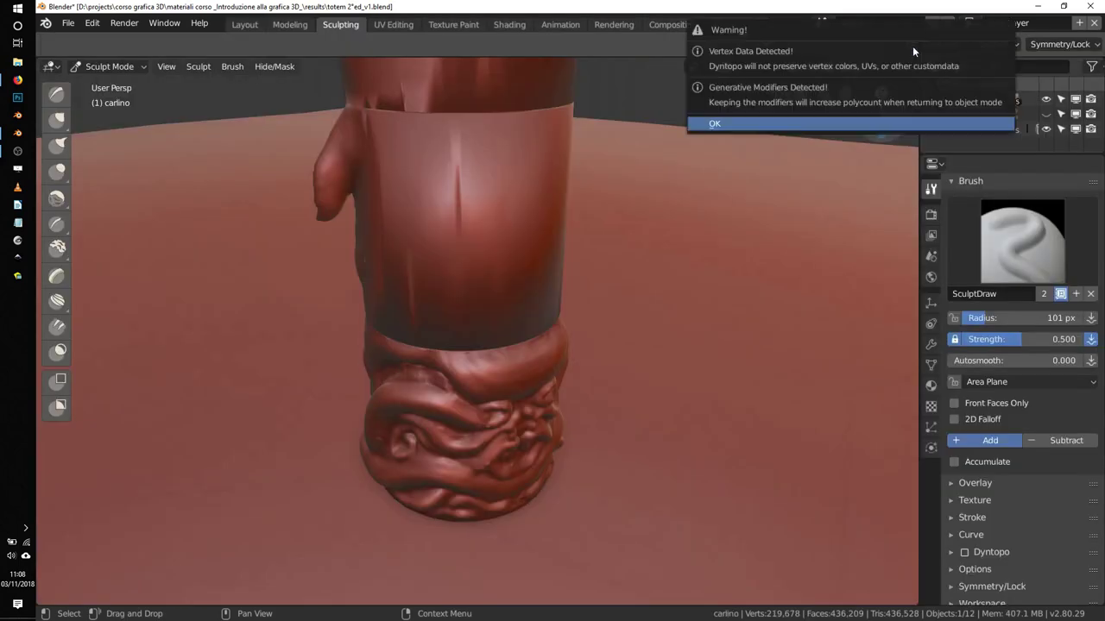
{"action": "left_click", "coordinate": [848, 125]}
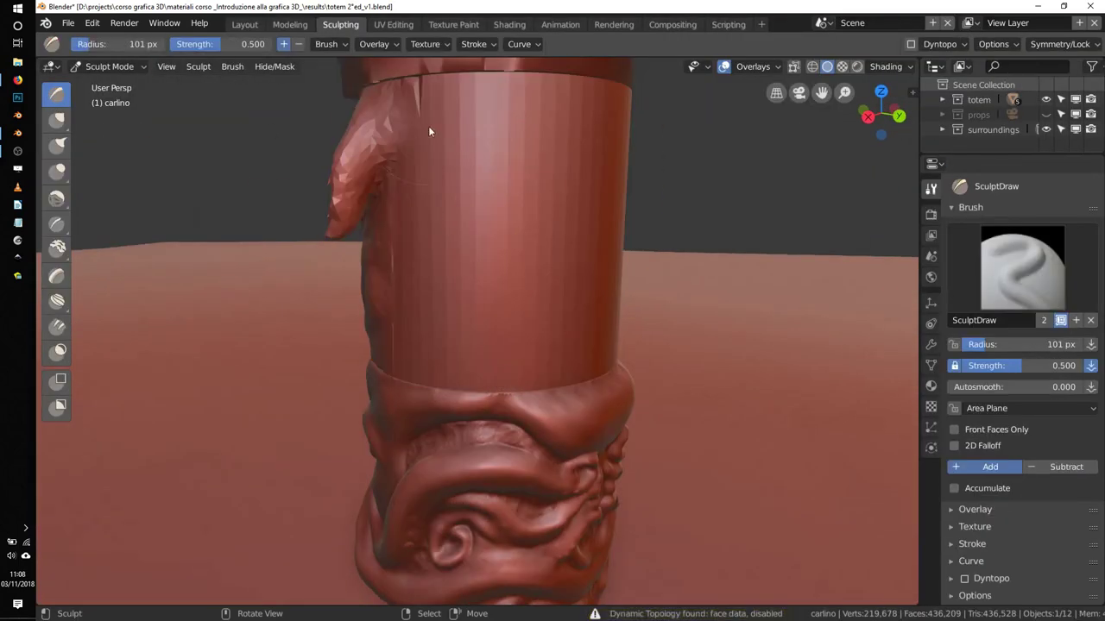
{"action": "left_click", "coordinate": [815, 125]}
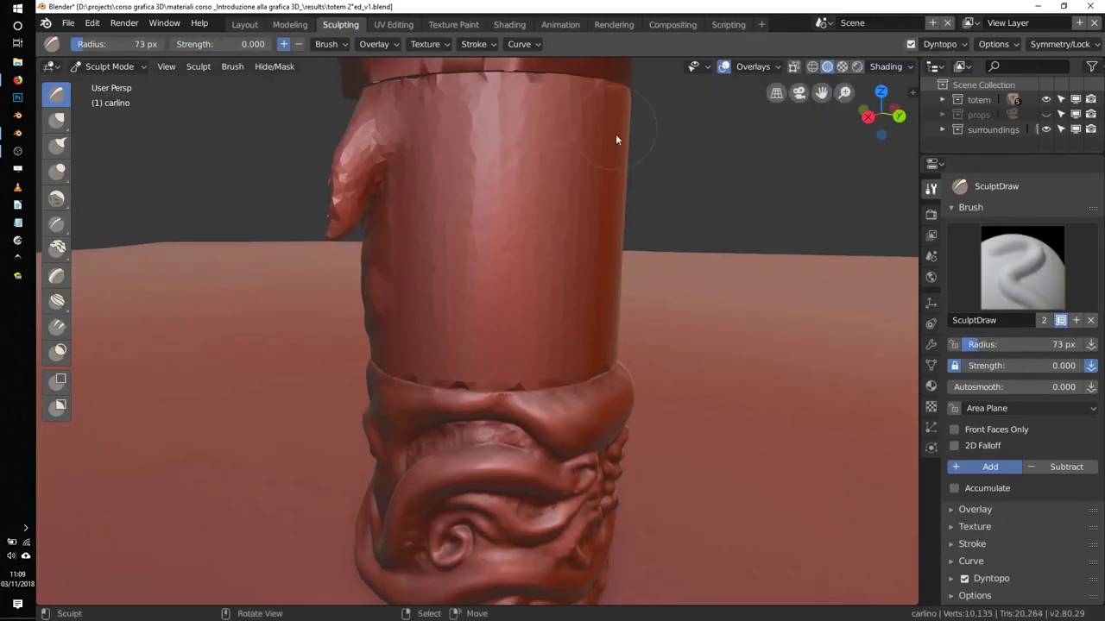
{"action": "mouse_move", "coordinate": [615, 133]}
{"action": "middle_mouse_down"}
{"action": "mouse_move", "coordinate": [366, 118]}
{"action": "mouse_move", "coordinate": [109, 66]}
{"action": "middle_mouse_up"}
{"action": "left_click", "coordinate": [109, 66]}
Enable Dyntopo on the lion piece, then return to Object Mode.
{"action": "left_click", "coordinate": [446, 119]}
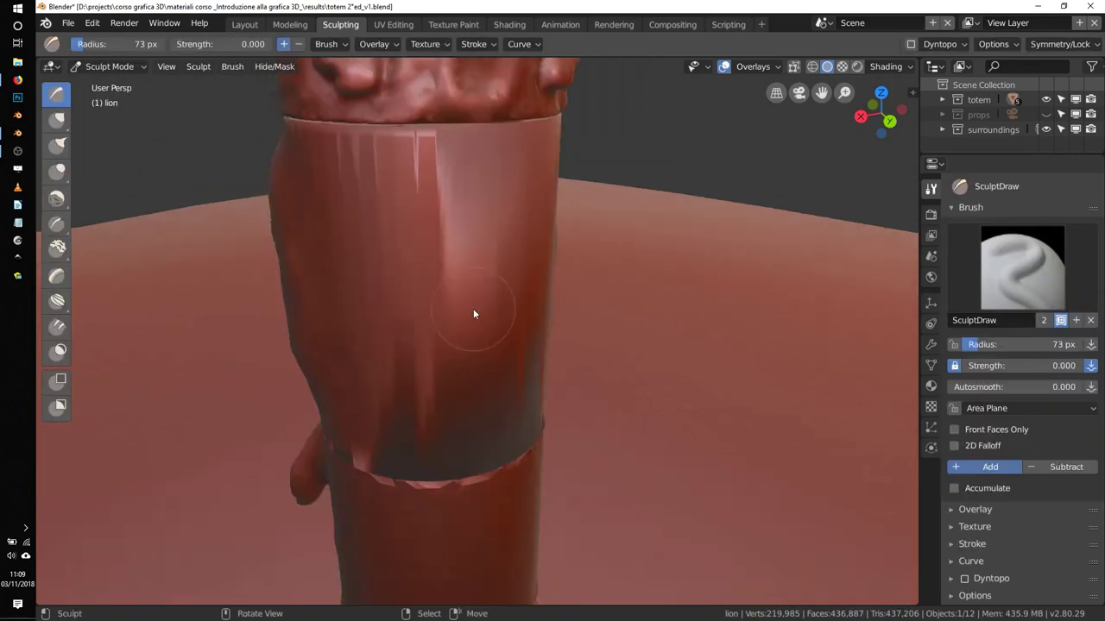
{"action": "left_click", "coordinate": [911, 43]}
{"action": "left_click", "coordinate": [907, 86]}
{"action": "middle_click_drag", "start_coordinate": [863, 129], "coordinate": [503, 301]}
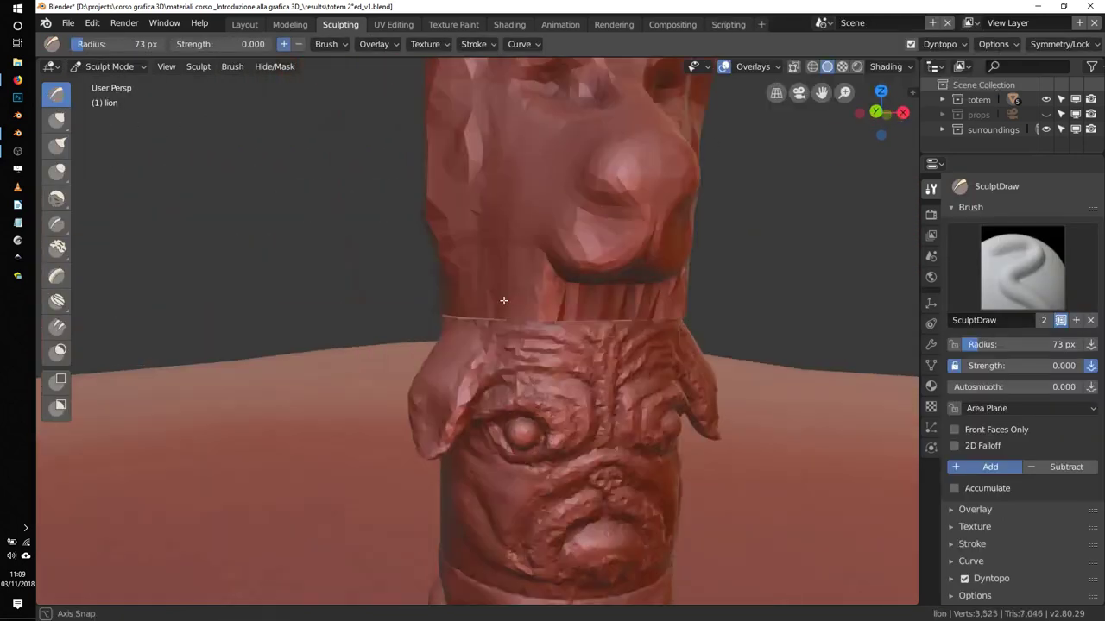
{"action": "scroll", "coordinate": [503, 301], "scroll_direction": "down", "scroll_amount": 3}
{"action": "left_click", "coordinate": [108, 67]}
{"action": "left_click", "coordinate": [112, 81]}
{"action": "scroll", "coordinate": [558, 313], "scroll_direction": "down", "scroll_amount": 3}
Select every totem piece and apply Shade Smooth.
{"action": "key", "text": "a"}
{"action": "left_click", "coordinate": [259, 66]}
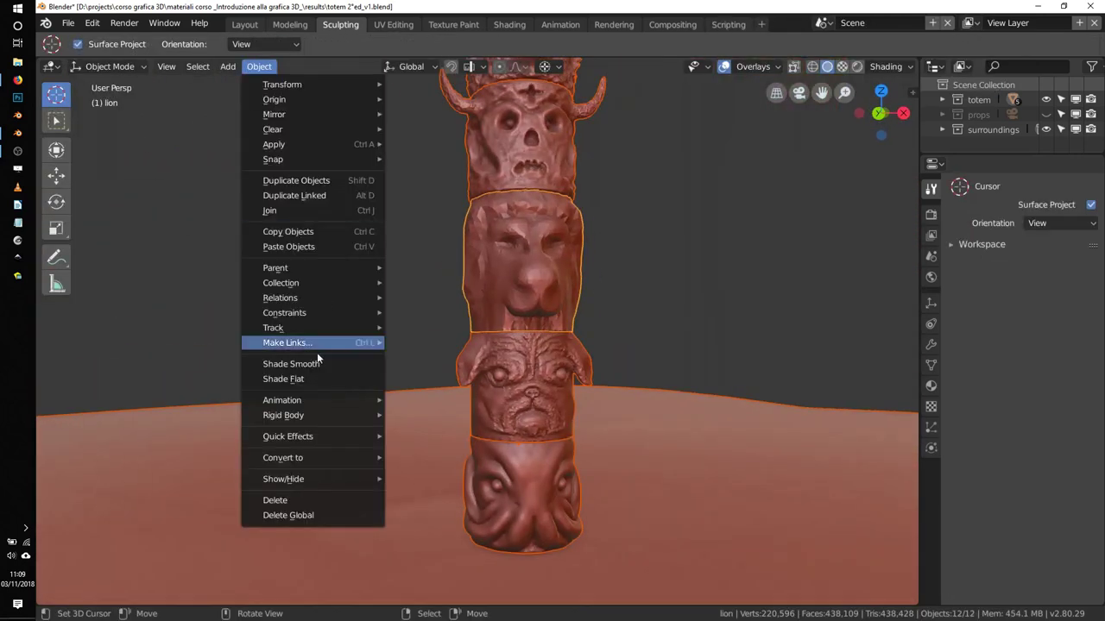
{"action": "left_click", "coordinate": [291, 363]}
Give the lion an Edge Split modifier at 9.8° and select the totem in Shading.
{"action": "left_click", "coordinate": [931, 344]}
{"action": "left_click", "coordinate": [1023, 185]}
{"action": "left_click", "coordinate": [777, 302]}
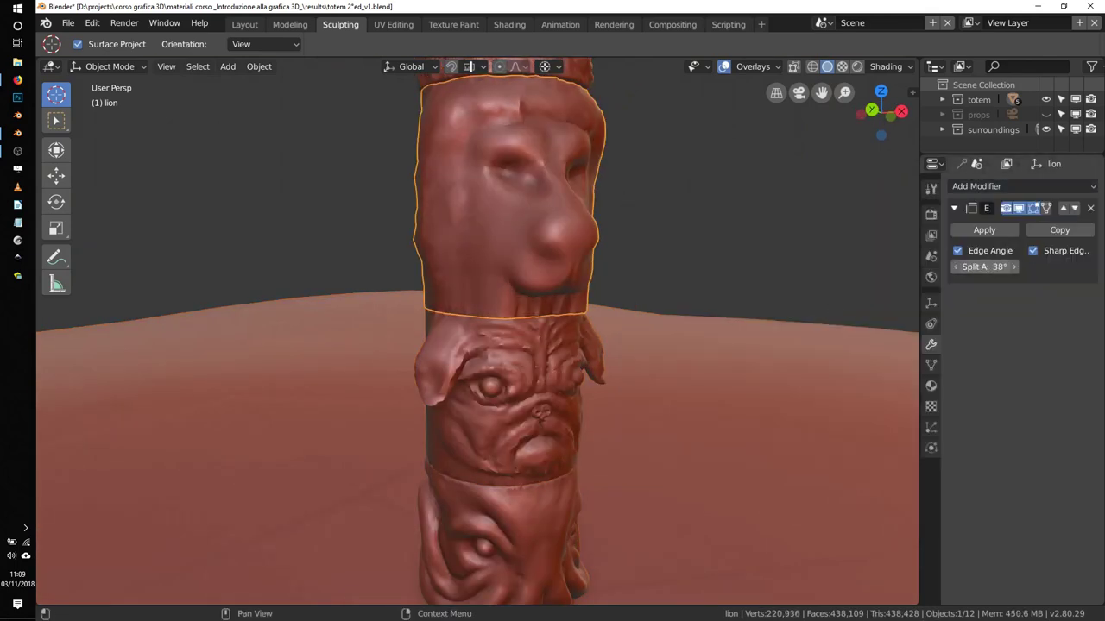
{"action": "scroll", "coordinate": [481, 333], "scroll_direction": "down", "scroll_amount": 3}
{"action": "scroll", "coordinate": [552, 322], "scroll_direction": "down", "scroll_amount": 2}
{"action": "scroll", "coordinate": [552, 322], "scroll_direction": "up", "scroll_amount": 3}
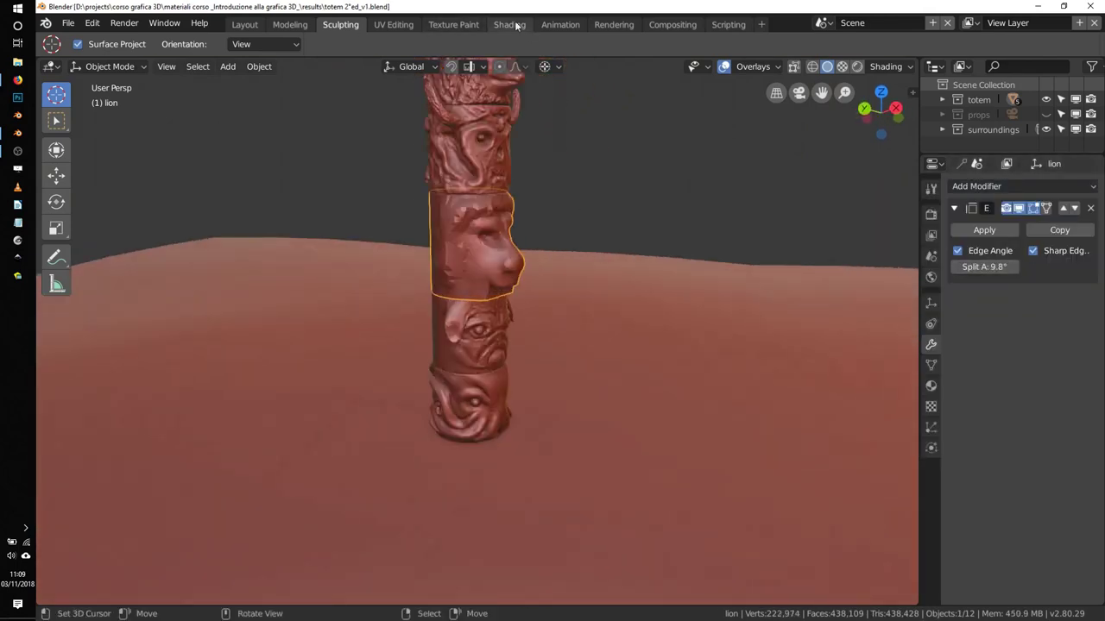
{"action": "left_click", "coordinate": [509, 24]}
{"action": "left_click", "coordinate": [639, 227]}
Select the squid and base cylinder, then switch the node editor to World nodes.
{"action": "left_click", "coordinate": [559, 221]}
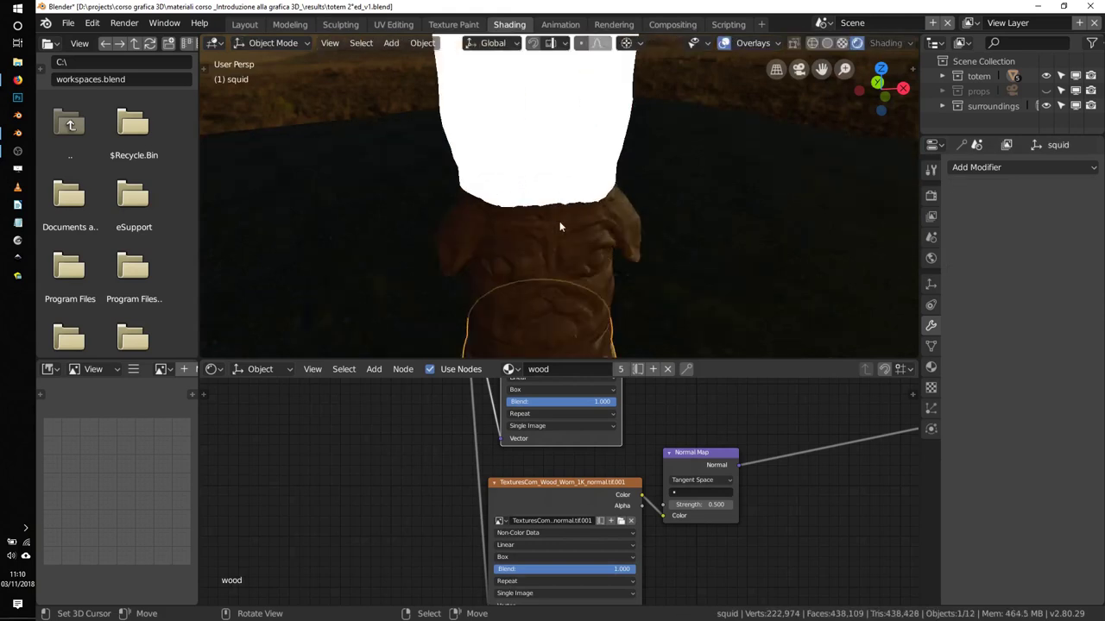
{"action": "left_click", "coordinate": [555, 104]}
{"action": "middle_click_drag", "start_coordinate": [562, 214], "coordinate": [602, 219]}
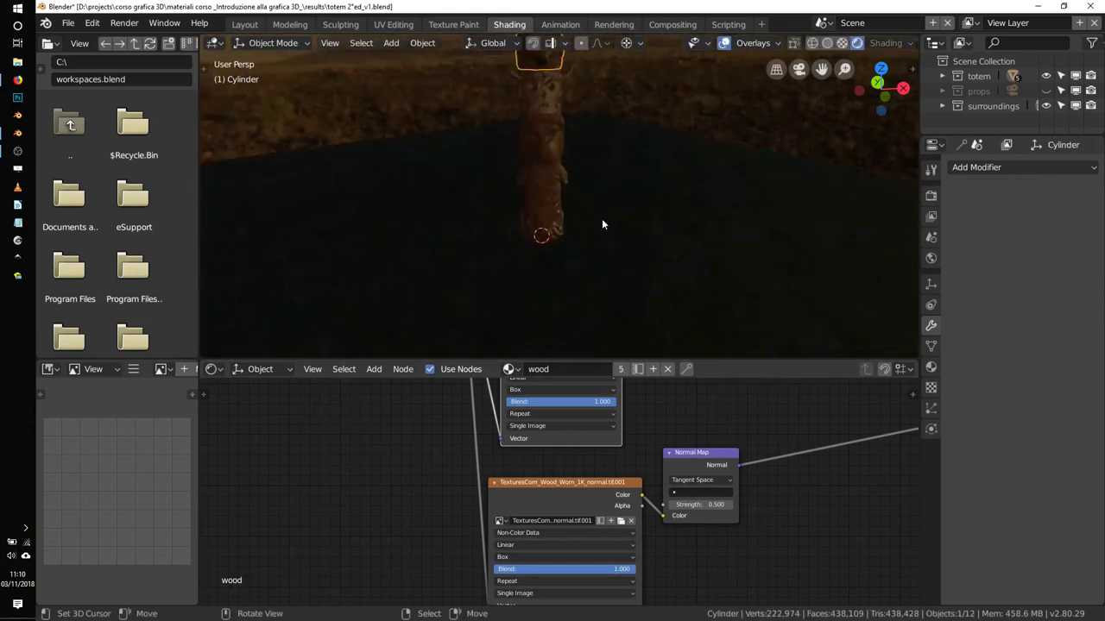
{"action": "left_click", "coordinate": [260, 369]}
{"action": "left_click", "coordinate": [259, 404]}
Try a Hue Saturation Value node in the sky link, then undo it.
{"action": "key", "text": "Home"}
{"action": "key", "text": "shift+a"}
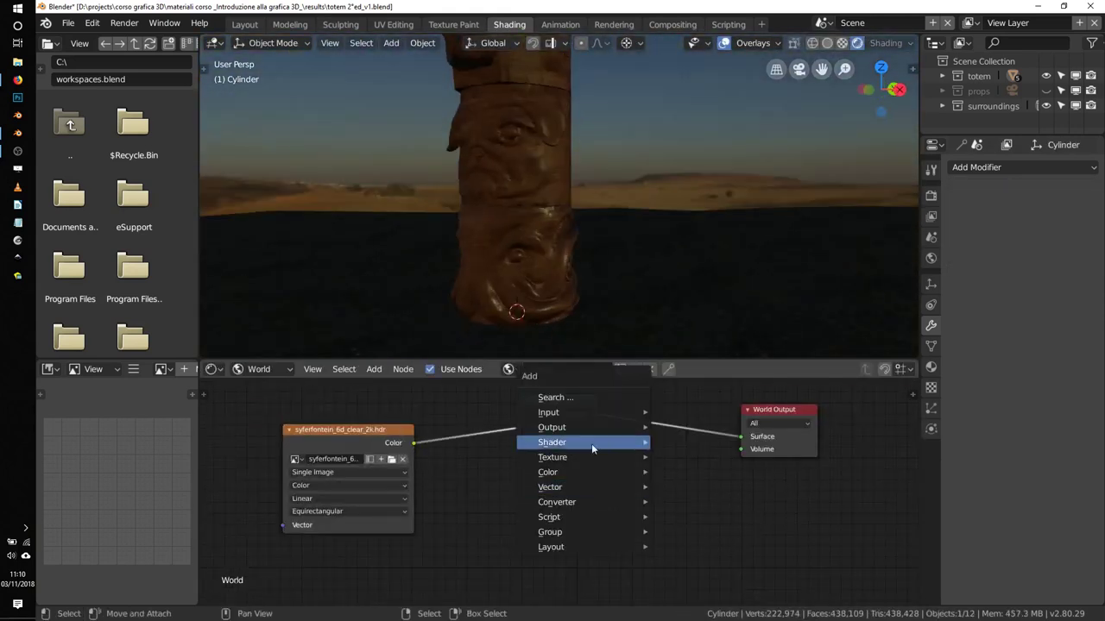
{"action": "left_click", "coordinate": [690, 501]}
{"action": "left_click", "coordinate": [456, 410]}
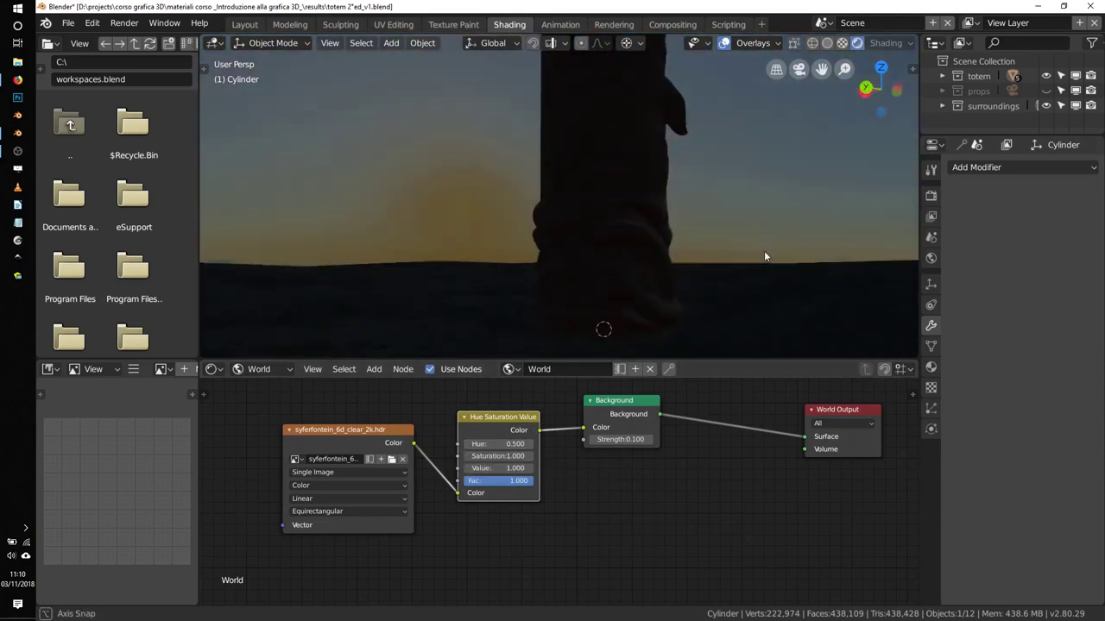
{"action": "key", "text": "ctrl+z"}
Insert a Multiply colour mix with blue second colour and lower Background strength to 0.050.
{"action": "key", "text": "shift+a"}
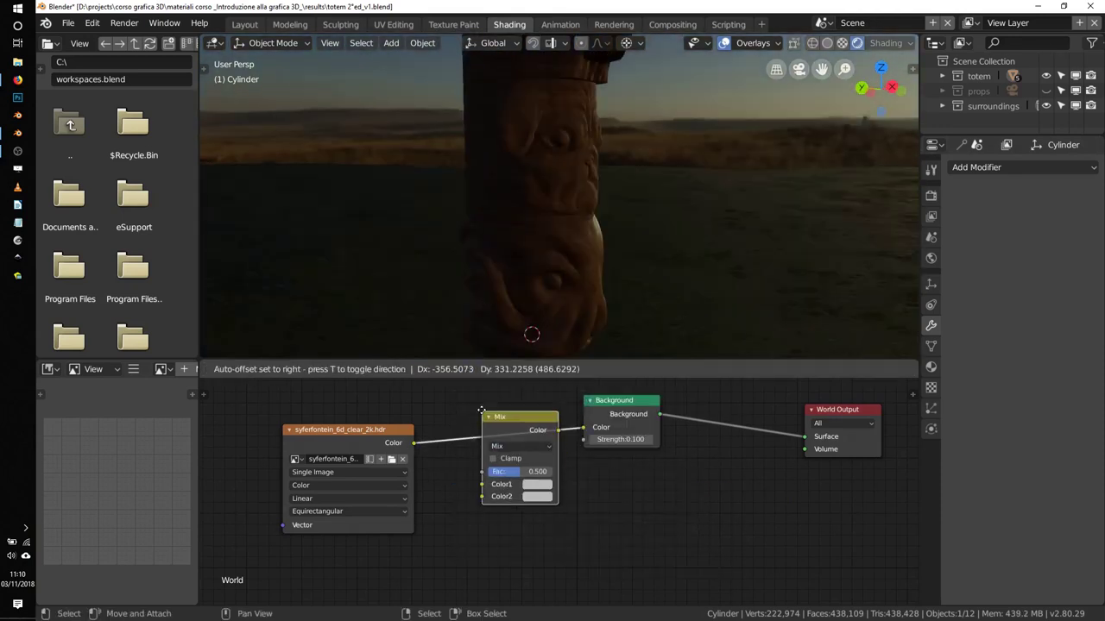
{"action": "left_click", "coordinate": [481, 411]}
{"action": "left_click", "coordinate": [503, 443]}
{"action": "left_click", "coordinate": [496, 148]}
{"action": "left_click", "coordinate": [518, 495]}
{"action": "left_click", "coordinate": [523, 362]}
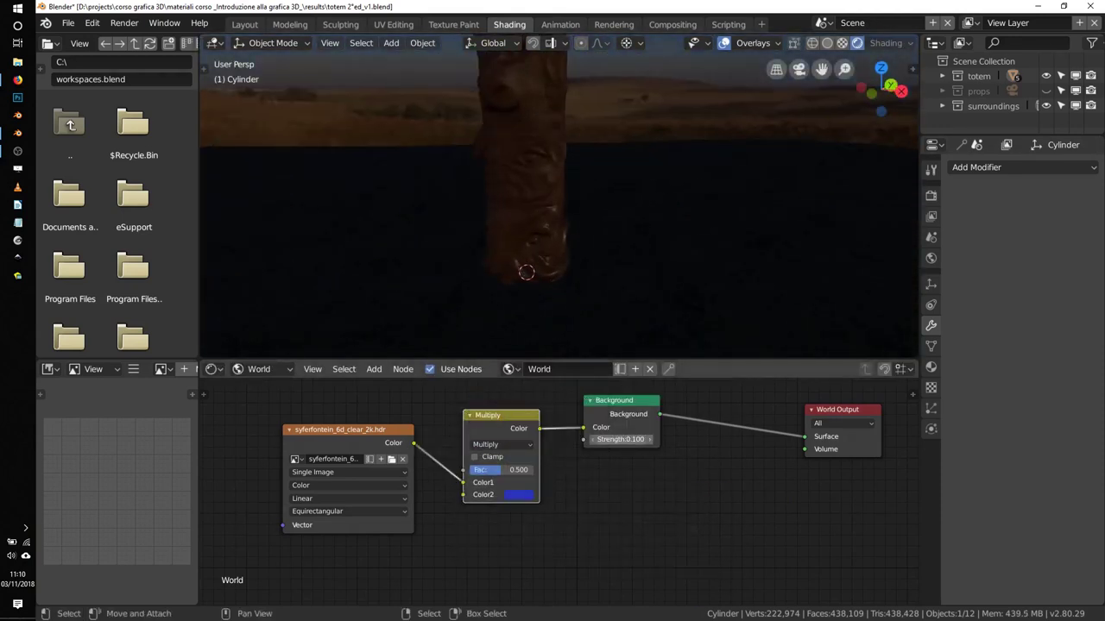
{"action": "left_click_drag", "start_coordinate": [619, 440], "coordinate": [613, 439]}
{"action": "mouse_move", "coordinate": [621, 234]}
{"action": "middle_mouse_down"}
{"action": "mouse_move", "coordinate": [555, 195]}
{"action": "mouse_move", "coordinate": [587, 293]}
{"action": "middle_mouse_up"}
Add a Point light of energy 50 beside the totem base.
{"action": "key", "text": "shift+a"}
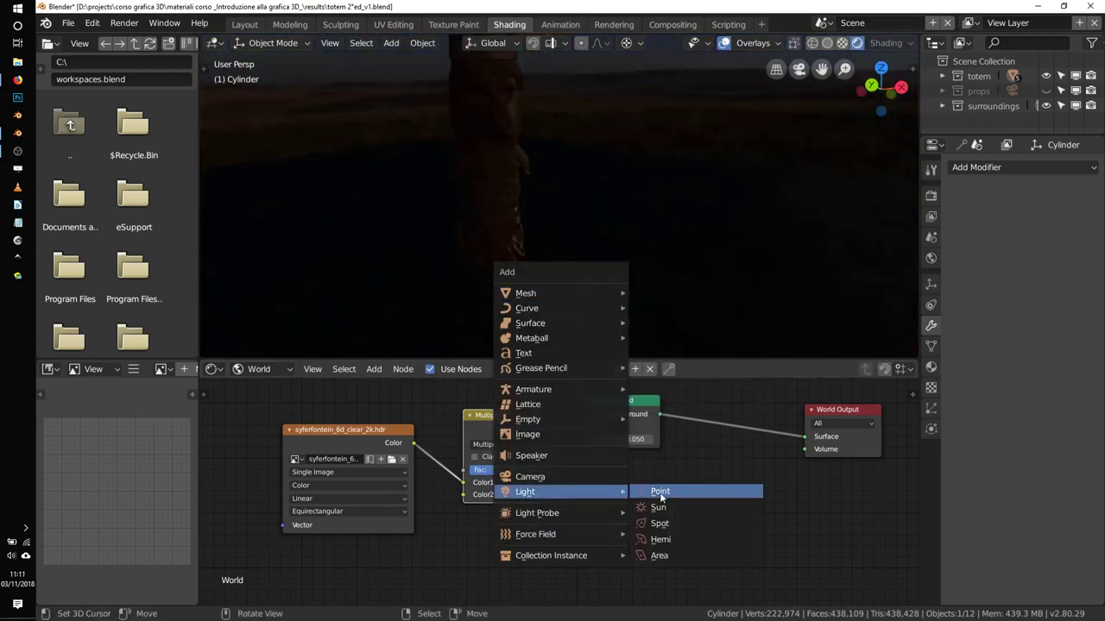
{"action": "left_click", "coordinate": [661, 491]}
{"action": "left_click", "coordinate": [259, 369]}
{"action": "left_click", "coordinate": [250, 405]}
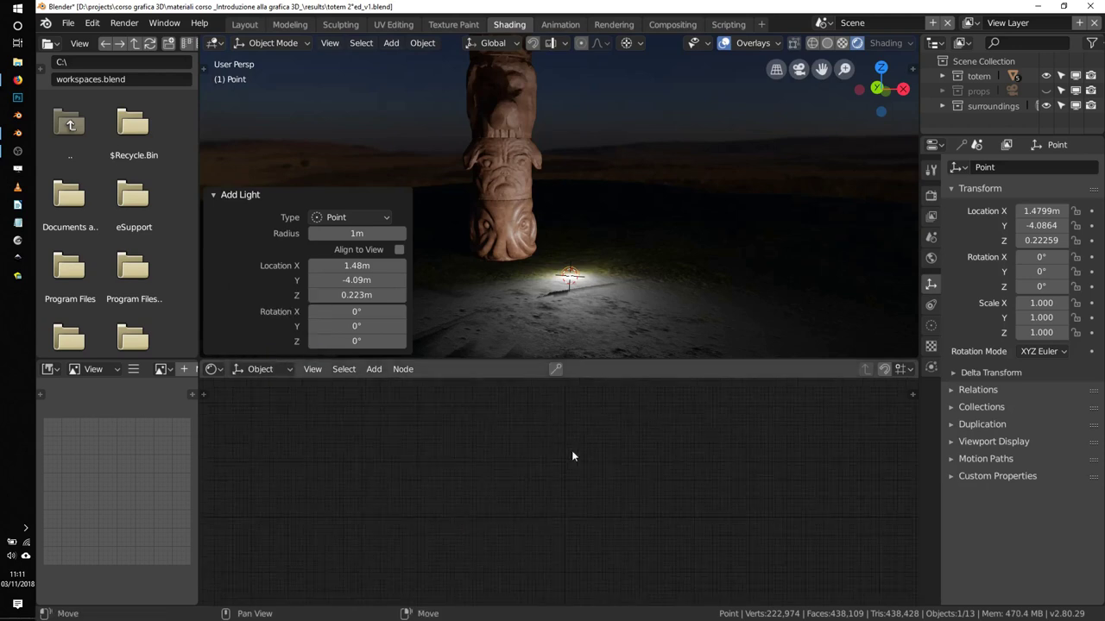
Make the light orange with contact shadows at softness 1.860 and distance 10.5 m.
{"action": "left_click", "coordinate": [932, 325]}
{"action": "left_click", "coordinate": [1069, 248]}
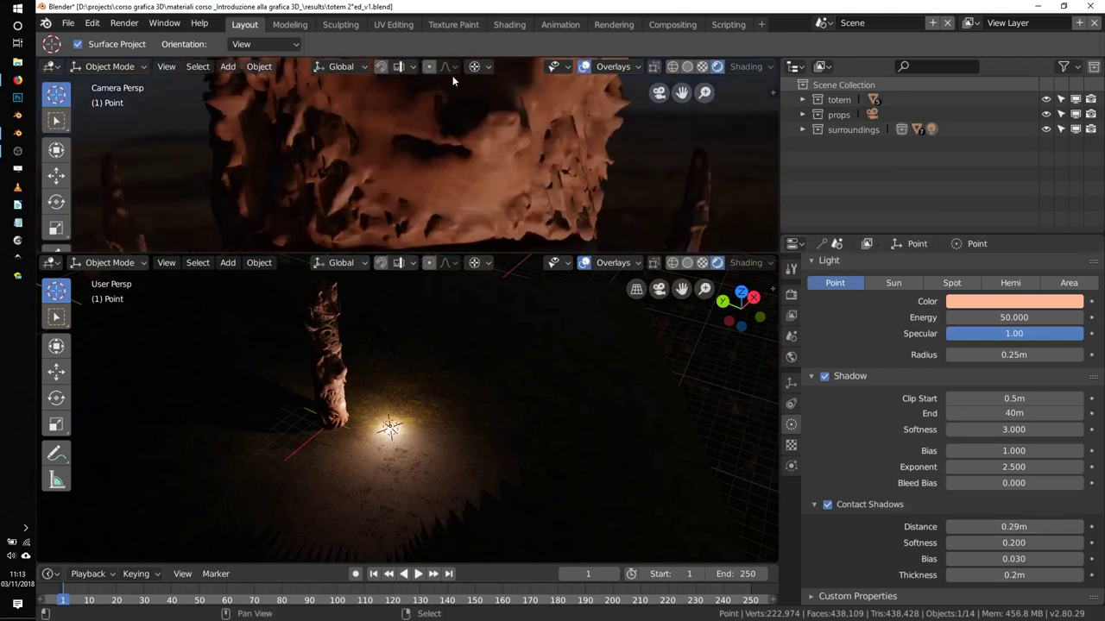
{"action": "left_click_drag", "start_coordinate": [1014, 543], "coordinate": [1048, 543]}
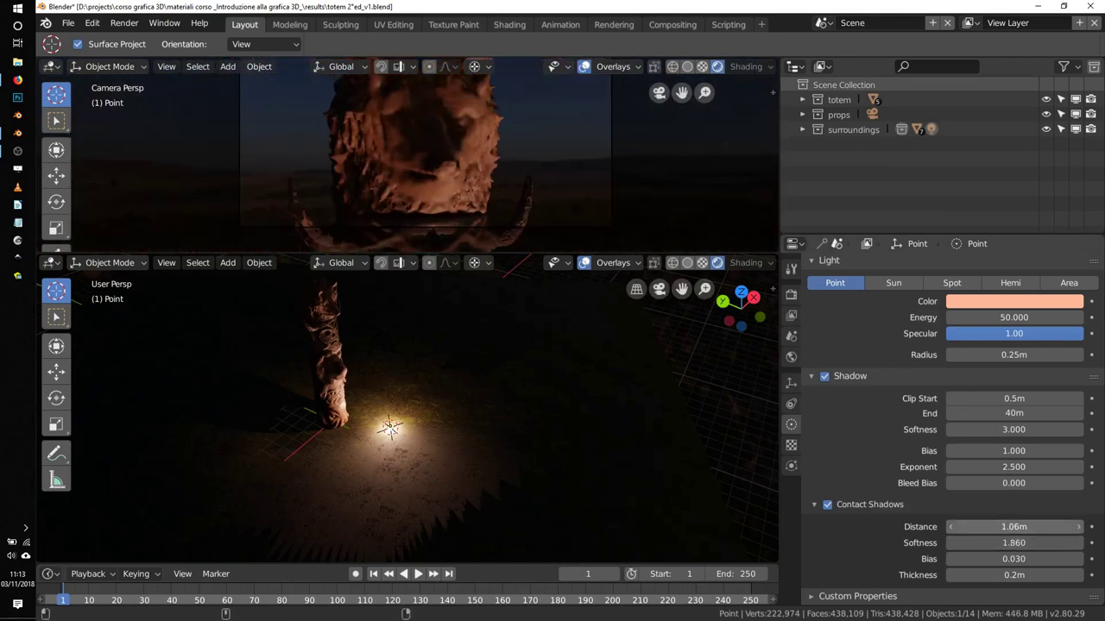
{"action": "left_click_drag", "start_coordinate": [1014, 526], "coordinate": [1070, 530]}
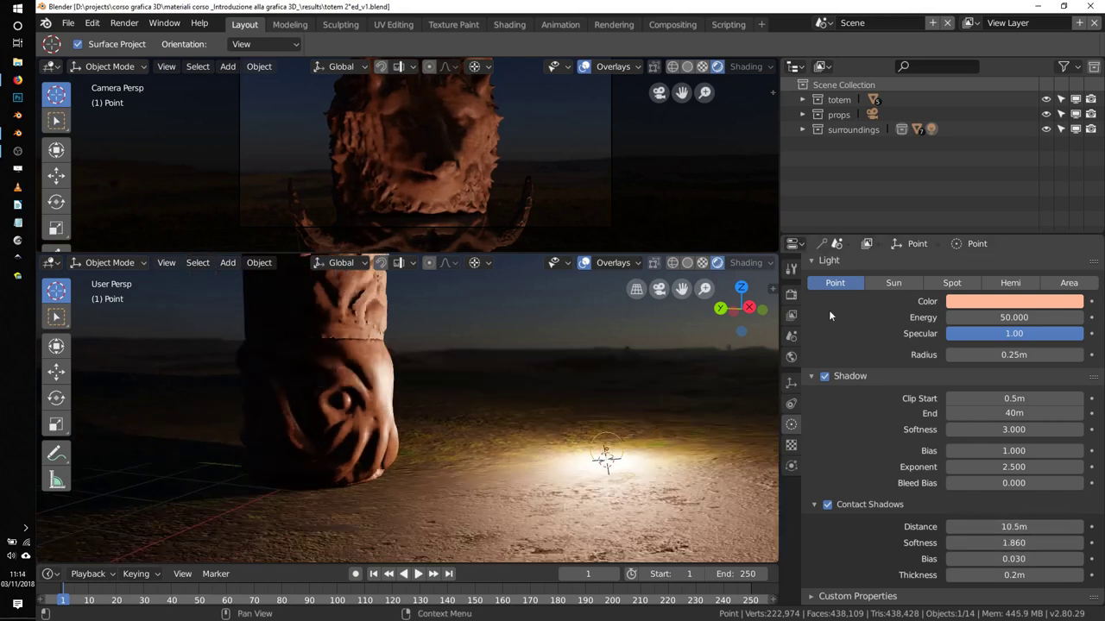
Add a Bezier curve raised 2.4 m on Z, viewed from top in solid shading.
{"action": "middle_click_drag", "start_coordinate": [528, 391], "coordinate": [483, 278]}
{"action": "key", "text": "shift+a"}
{"action": "left_click", "coordinate": [578, 232]}
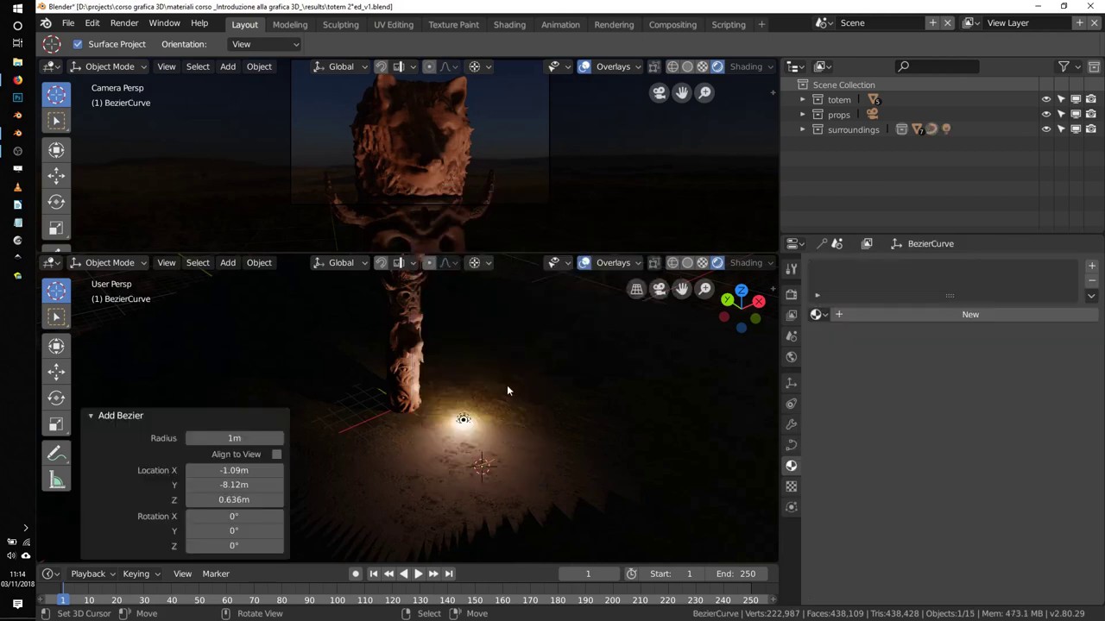
{"action": "type", "text": "gz2.4"}
{"action": "key", "text": "Return"}
{"action": "key", "text": "KP_7"}
{"action": "key", "text": "z"}
{"action": "key", "text": "6"}
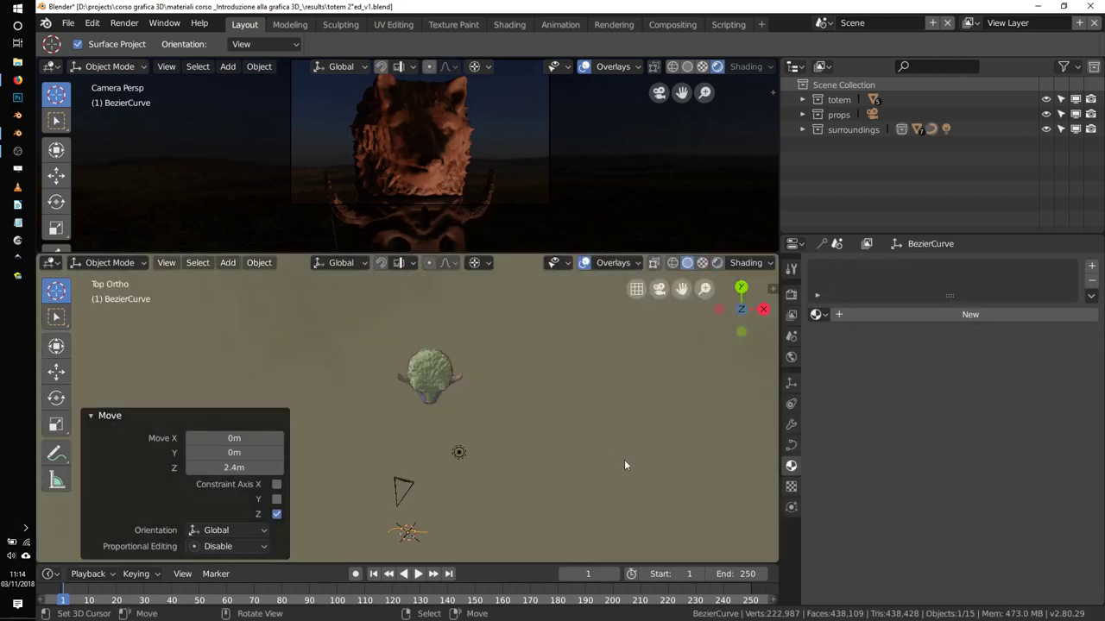
Bend the curve into an arc by extruding and rotating points around the 3D cursor.
{"action": "key", "text": "Tab"}
{"action": "key", "text": "e"}
{"action": "left_click", "coordinate": [385, 494]}
{"action": "key", "text": "period"}
{"action": "left_click", "coordinate": [634, 408]}
{"action": "key", "text": "r"}
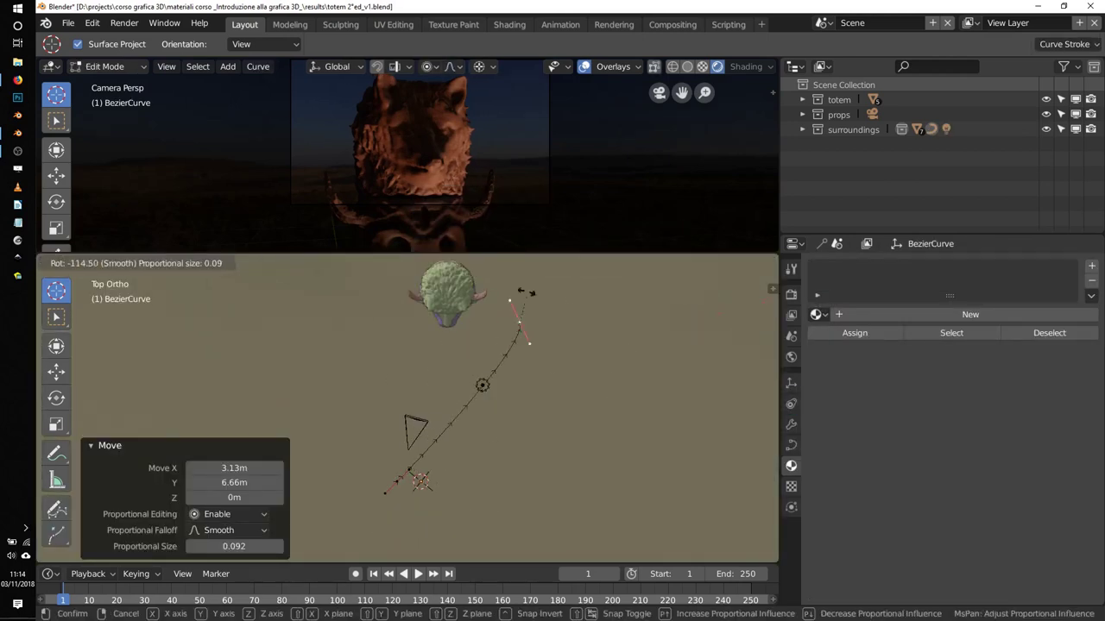
{"action": "key", "text": "Return"}
{"action": "middle_click_drag", "start_coordinate": [517, 388], "coordinate": [432, 329]}
{"action": "key", "text": "Tab"}
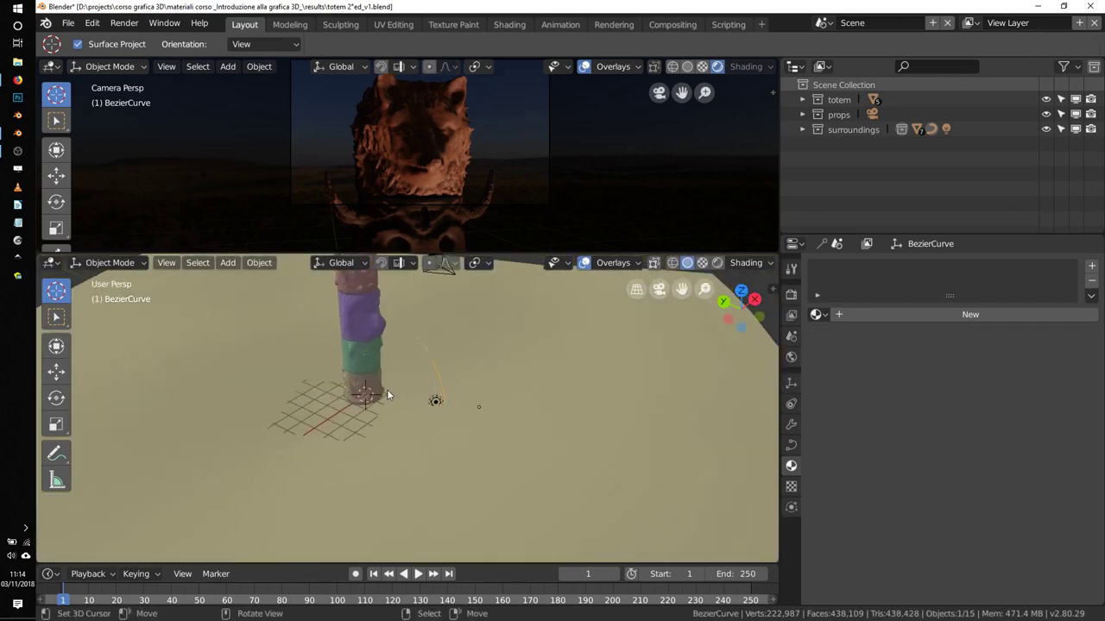
Enlarge the lower 3D view and add a Plain Axes empty at the totem's base.
{"action": "key", "text": "shift+a"}
{"action": "left_click_drag", "start_coordinate": [401, 256], "coordinate": [401, 170]}
{"action": "key", "text": "shift+a"}
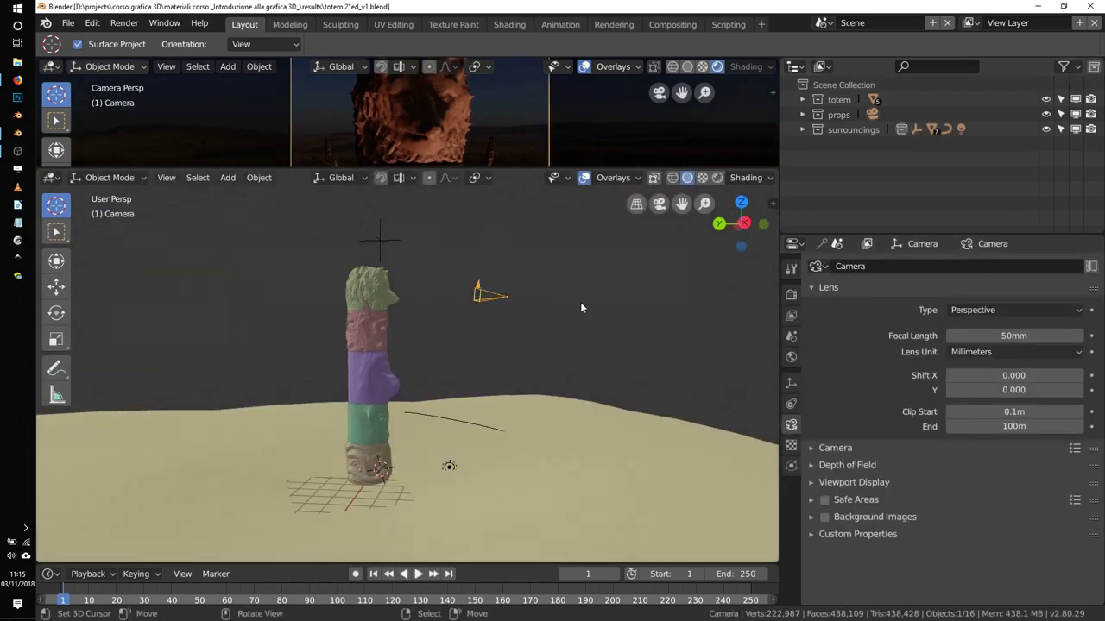
Add a Track To constraint to the camera targeting the Empty, with track axis -Z and up axis Y.
{"action": "left_click", "coordinate": [791, 403]}
{"action": "left_click", "coordinate": [949, 266]}
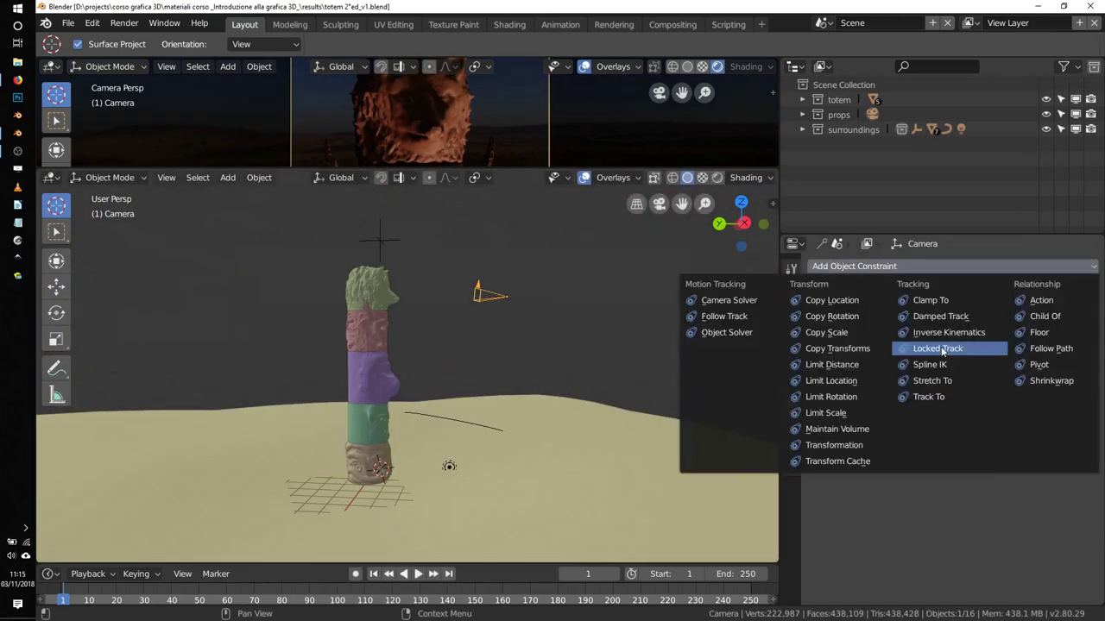
{"action": "left_click", "coordinate": [906, 402]}
{"action": "left_click", "coordinate": [1089, 315]}
{"action": "left_click", "coordinate": [380, 242]}
{"action": "left_click", "coordinate": [910, 356]}
{"action": "left_click", "coordinate": [911, 337]}
Add a Follow Path constraint targeting BezierCurve and move it above Track To.
{"action": "left_click", "coordinate": [1074, 337]}
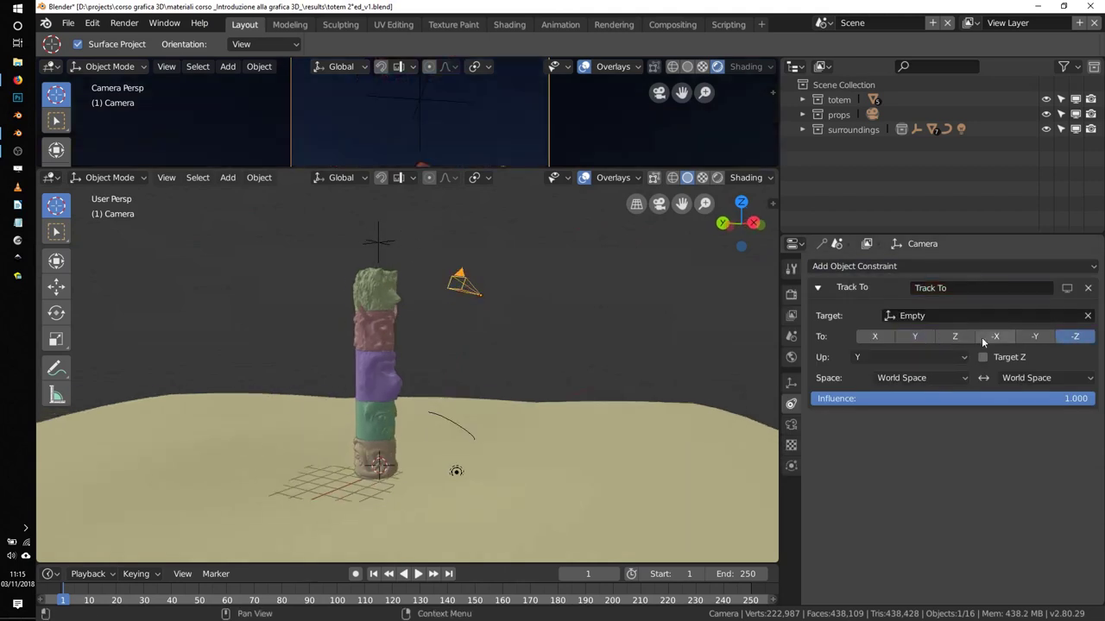
{"action": "middle_click_drag", "start_coordinate": [751, 332], "coordinate": [683, 328]}
{"action": "left_click", "coordinate": [851, 266]}
{"action": "left_click", "coordinate": [1021, 415]}
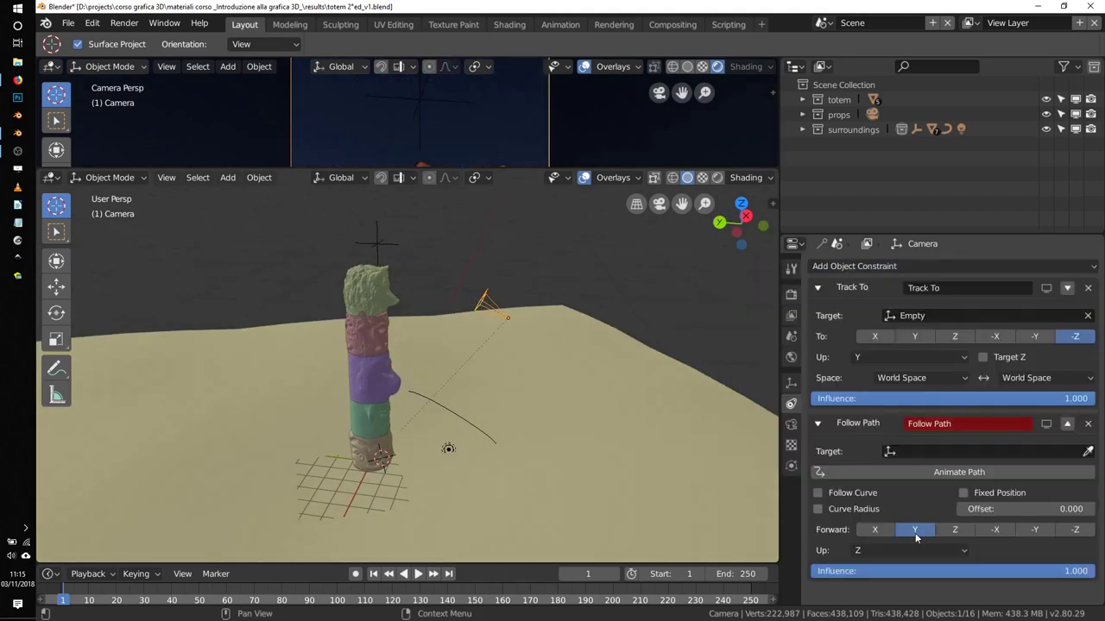
{"action": "left_click", "coordinate": [446, 414]}
{"action": "middle_click_drag", "start_coordinate": [461, 419], "coordinate": [483, 406]}
{"action": "left_click", "coordinate": [1067, 287]}
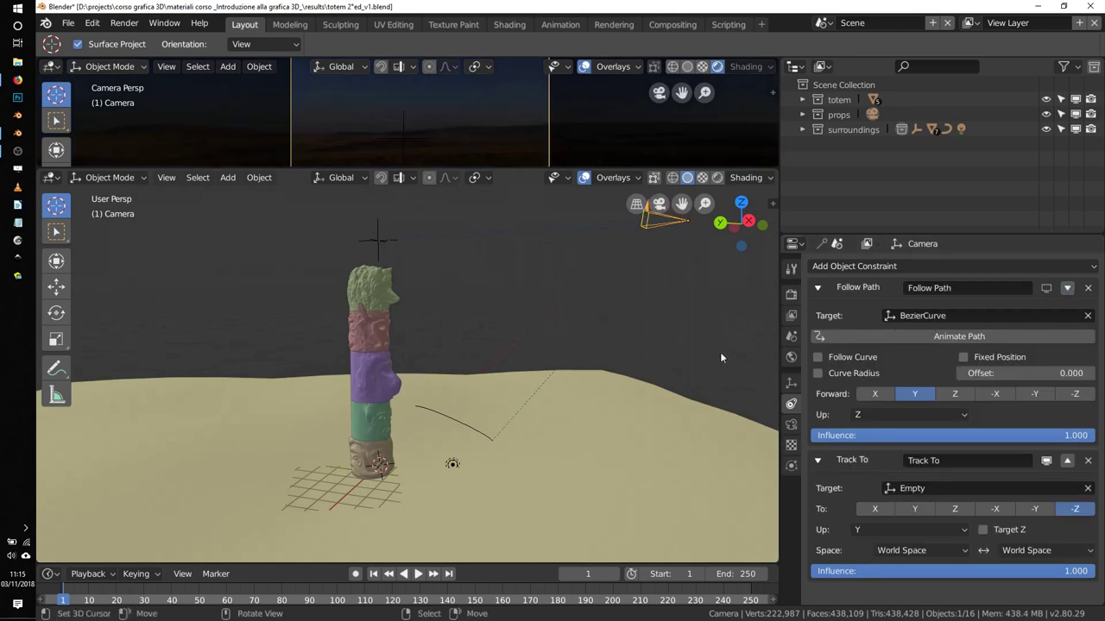
Parent the camera to BezierCurve with Ctrl+P and clear its location onto the path.
{"action": "left_click", "coordinate": [492, 431], "text": "shift"}
{"action": "key", "text": "ctrl+p"}
{"action": "left_click", "coordinate": [495, 423]}
{"action": "scroll", "coordinate": [466, 322], "scroll_direction": "down", "scroll_amount": 3}
{"action": "left_click", "coordinate": [466, 322]}
{"action": "key", "text": "alt+g"}
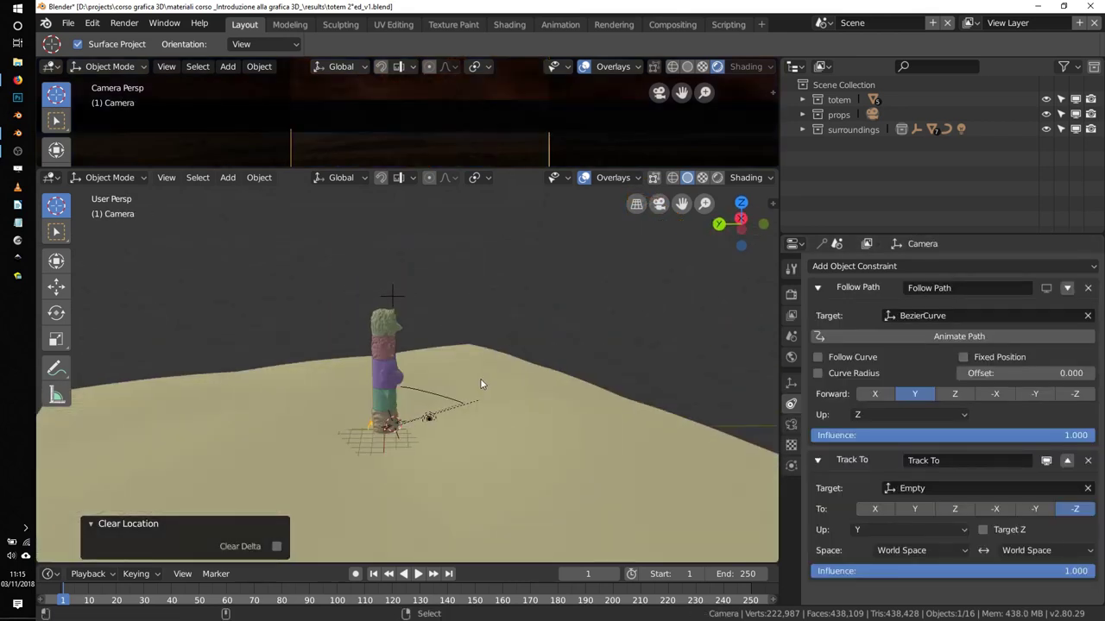
{"action": "left_click", "coordinate": [480, 382]}
{"action": "mouse_move", "coordinate": [481, 382]}
{"action": "middle_mouse_down"}
{"action": "mouse_move", "coordinate": [453, 450]}
{"action": "mouse_move", "coordinate": [537, 486]}
{"action": "middle_mouse_up"}
Snap the 3D cursor to the selection and set the curve's origin to the 3D cursor.
{"action": "key", "text": "shift+s"}
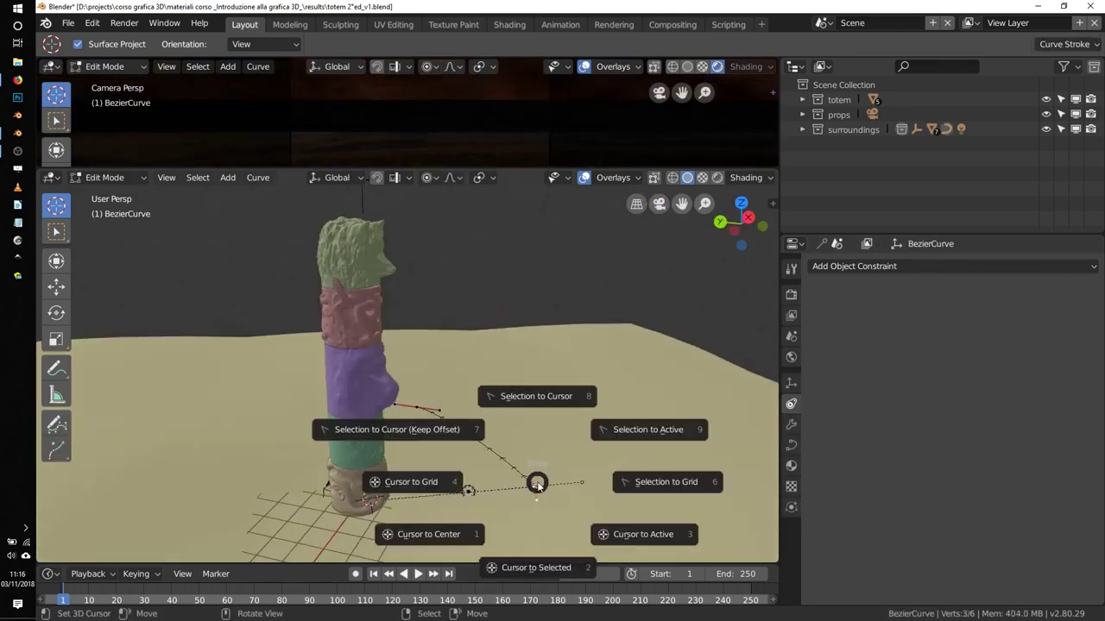
{"action": "key", "text": "2"}
{"action": "key", "text": "Tab"}
{"action": "left_click", "coordinate": [259, 177]}
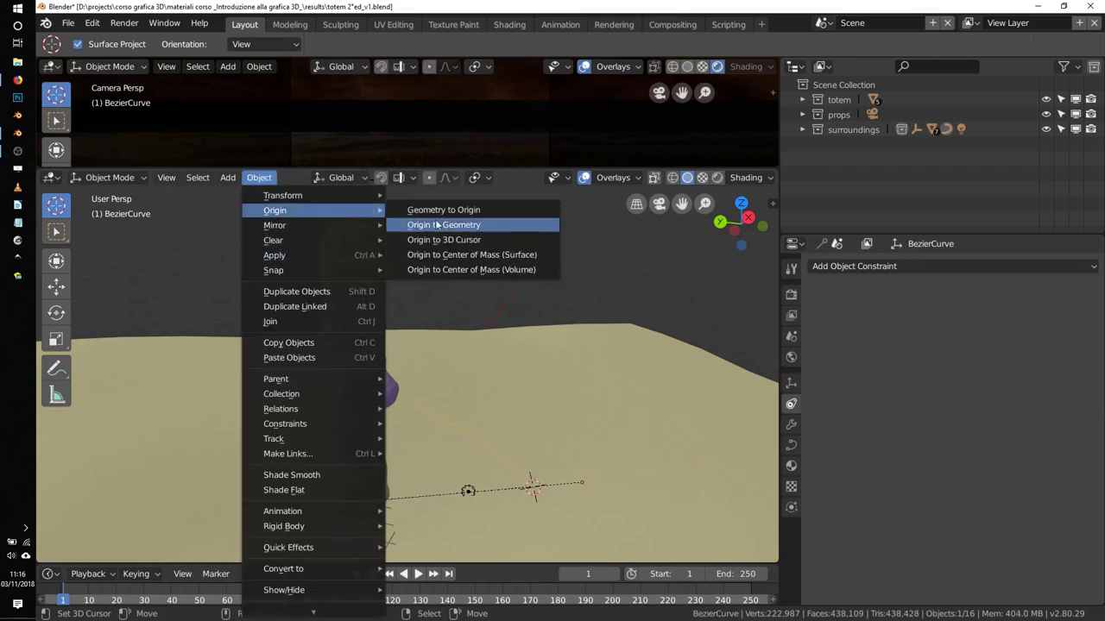
{"action": "left_click", "coordinate": [467, 237]}
Move the Bezier path near the totem and reset the camera's location.
{"action": "left_click", "coordinate": [311, 522]}
{"action": "left_click_drag", "start_coordinate": [432, 483], "coordinate": [453, 453]}
{"action": "scroll", "coordinate": [496, 376], "scroll_direction": "down", "scroll_amount": 4}
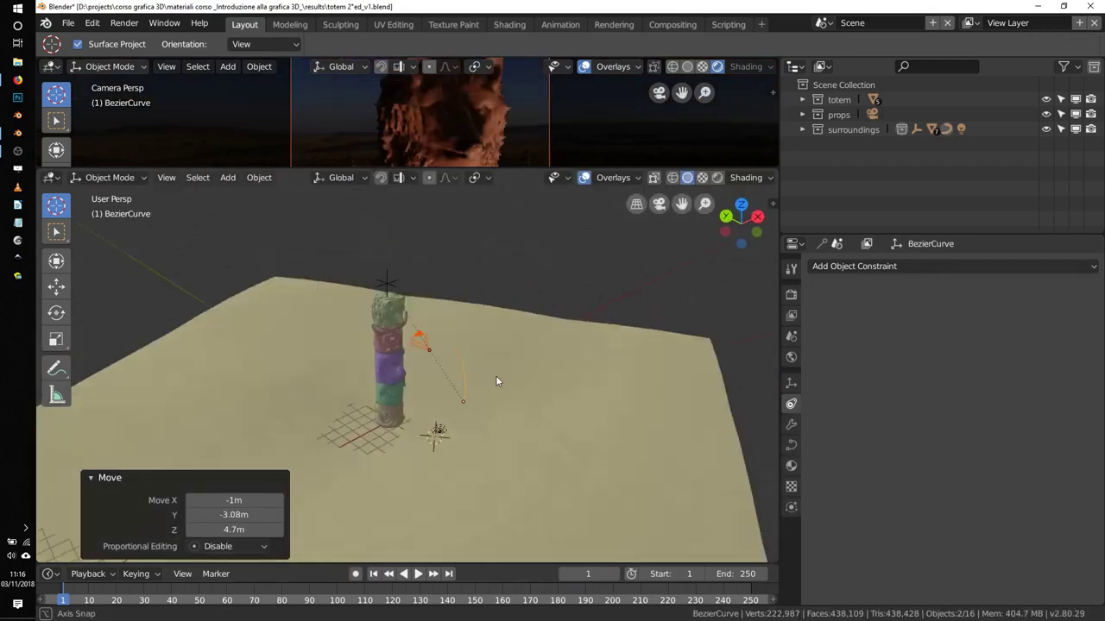
{"action": "middle_click_drag", "start_coordinate": [496, 376], "coordinate": [497, 320]}
{"action": "key", "text": "g"}
{"action": "left_click", "coordinate": [549, 290]}
{"action": "key", "text": "alt+g"}
Turn on X-ray viewport shading and toggle the camera's Track To constraint off and back on.
{"action": "middle_click_drag", "start_coordinate": [530, 365], "coordinate": [444, 348]}
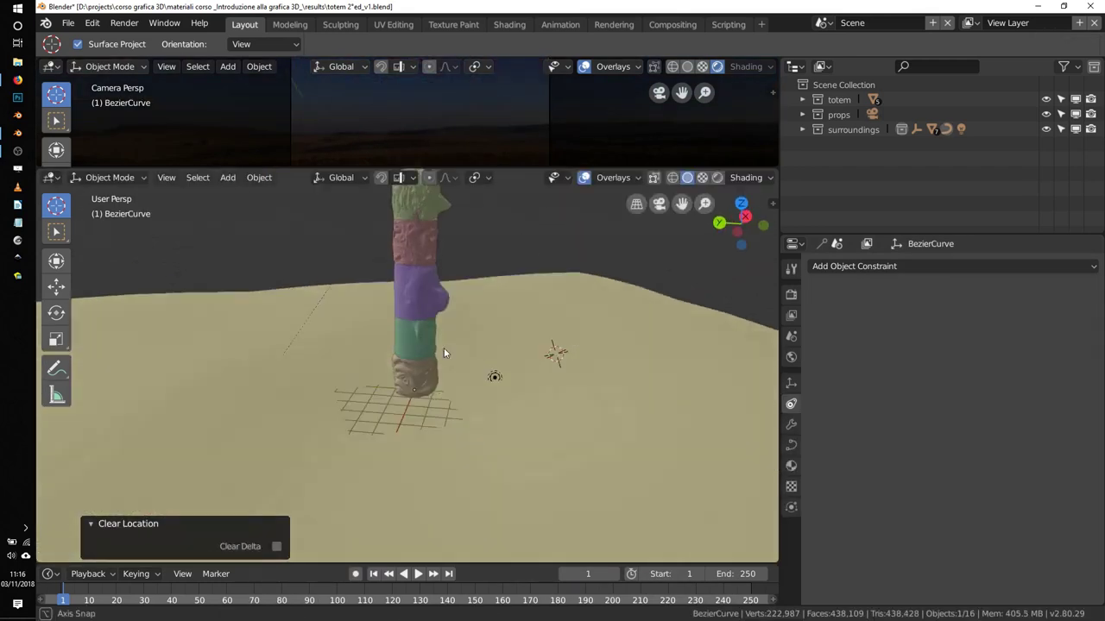
{"action": "scroll", "coordinate": [444, 347], "scroll_direction": "up", "scroll_amount": 4}
{"action": "key", "text": "z"}
{"action": "left_click", "coordinate": [378, 416]}
{"action": "scroll", "coordinate": [550, 378], "scroll_direction": "down", "scroll_amount": 3}
{"action": "left_click", "coordinate": [516, 442]}
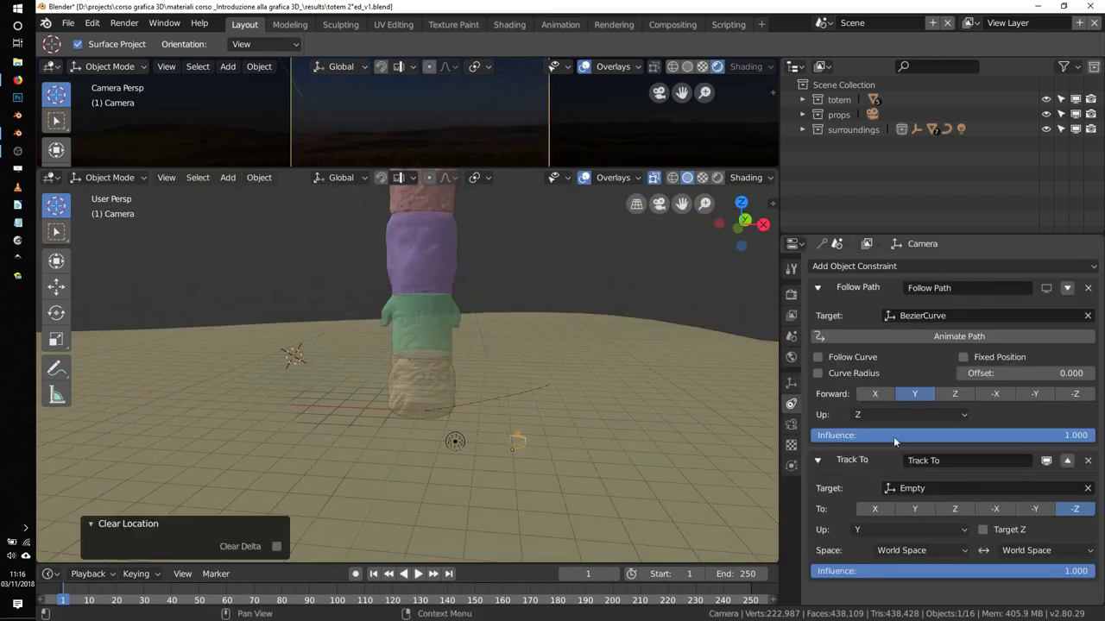
{"action": "left_click", "coordinate": [1046, 460]}
{"action": "left_click", "coordinate": [1046, 460]}
{"action": "middle_click_drag", "start_coordinate": [656, 432], "coordinate": [628, 450]}
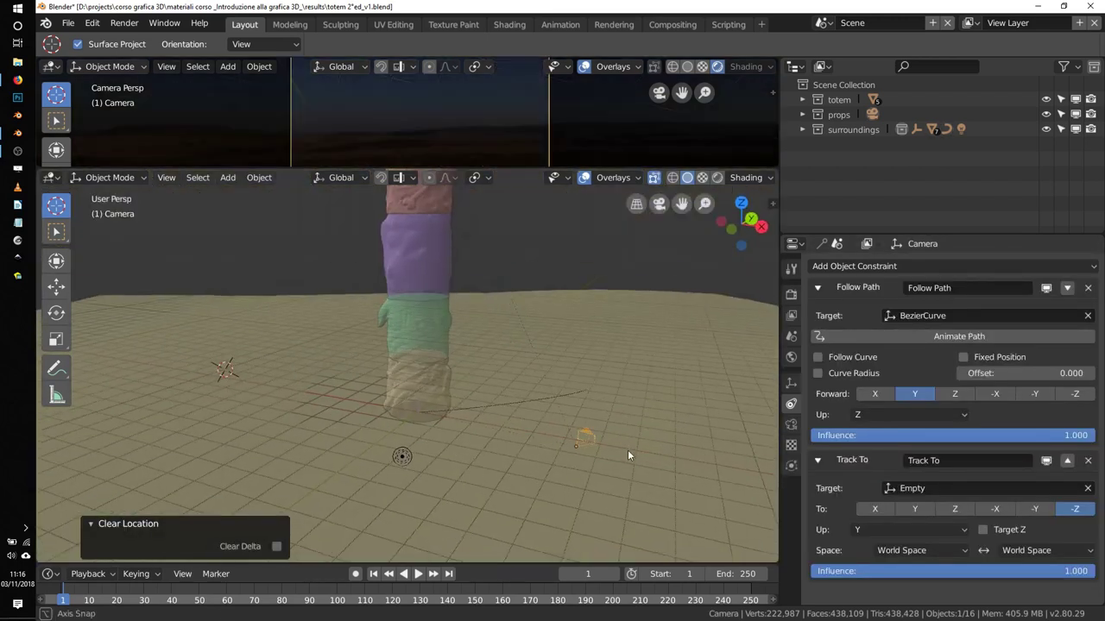
Clear the camera's parent and location, then move BezierCurve into the props collection.
{"action": "key", "text": "alt+p"}
{"action": "left_click", "coordinate": [590, 420]}
{"action": "key", "text": "alt+g"}
{"action": "left_click", "coordinate": [550, 437]}
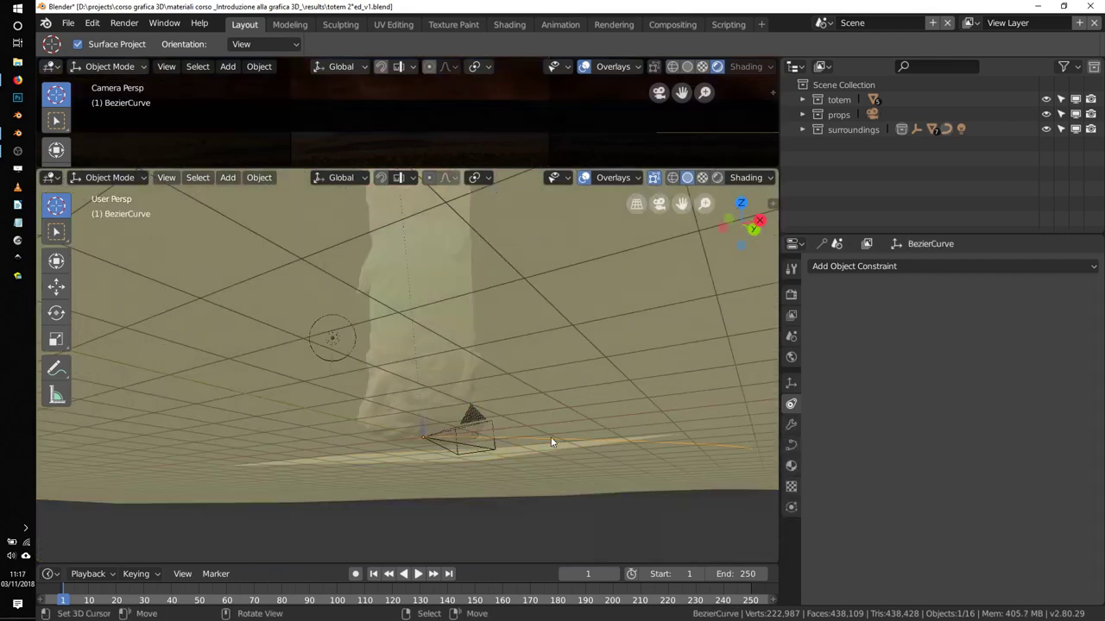
{"action": "key", "text": "m"}
{"action": "left_click", "coordinate": [504, 422]}
{"action": "scroll", "coordinate": [420, 289], "scroll_direction": "down", "scroll_amount": 5}
Enable Follow Curve and Fixed Position on the Follow Path constraint.
{"action": "key", "text": "m"}
{"action": "left_click", "coordinate": [1046, 130]}
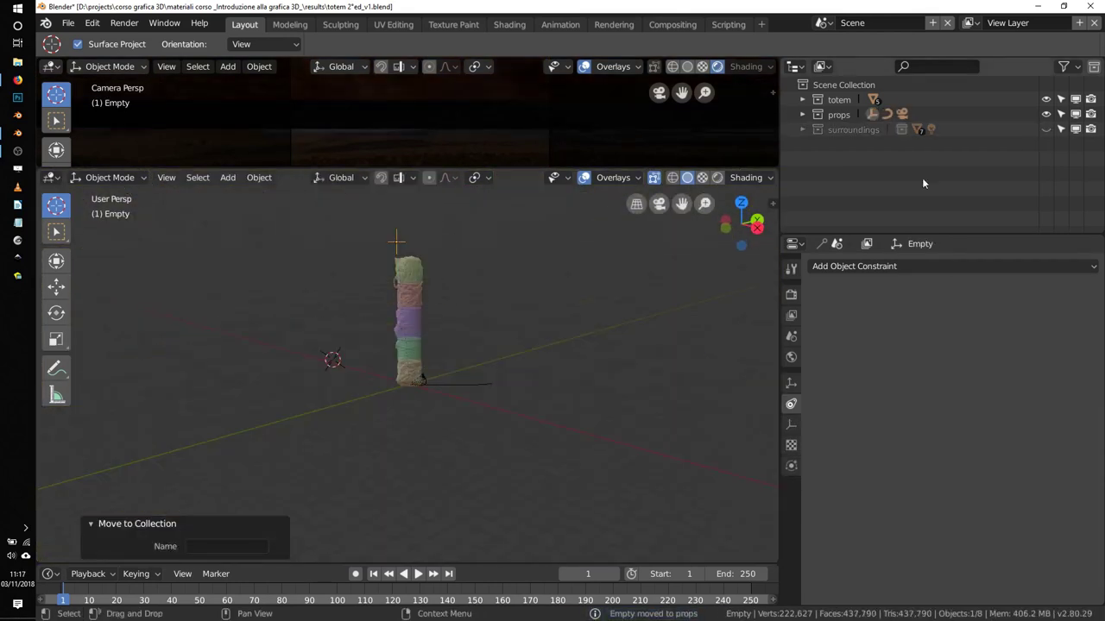
{"action": "left_click", "coordinate": [1046, 99]}
{"action": "left_click", "coordinate": [429, 380]}
Show the totem collection again and enter Edit Mode on the curve from top view.
{"action": "left_click", "coordinate": [741, 208]}
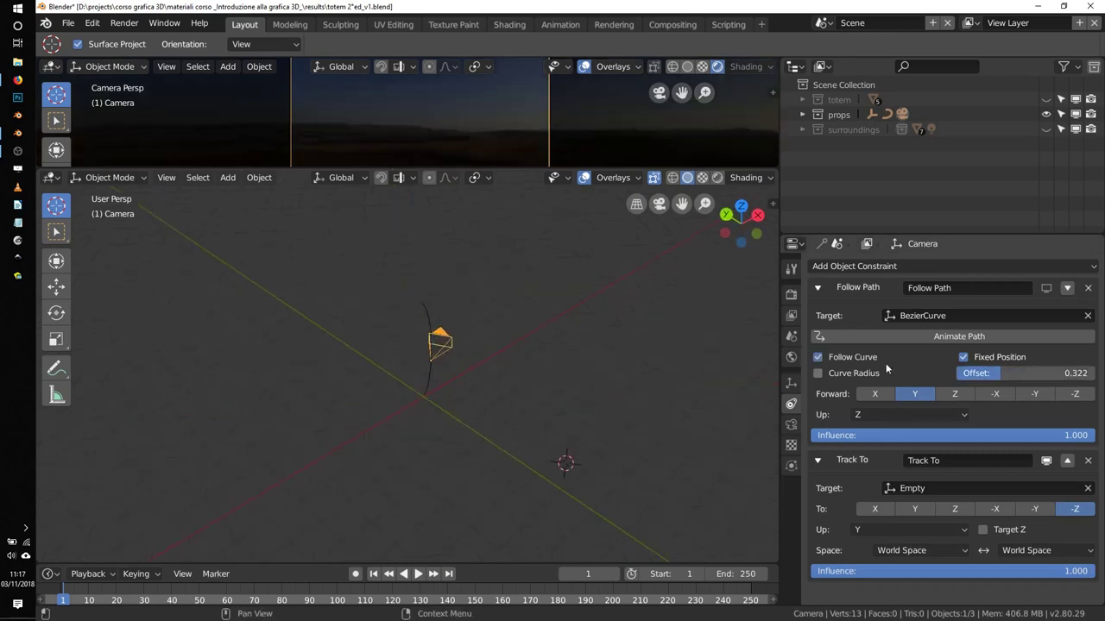
{"action": "left_click", "coordinate": [1046, 99]}
{"action": "left_click", "coordinate": [446, 256]}
{"action": "key", "text": "Tab"}
Move a curve point into position and clear the Empty's location.
{"action": "left_click_drag", "start_coordinate": [447, 256], "coordinate": [400, 419]}
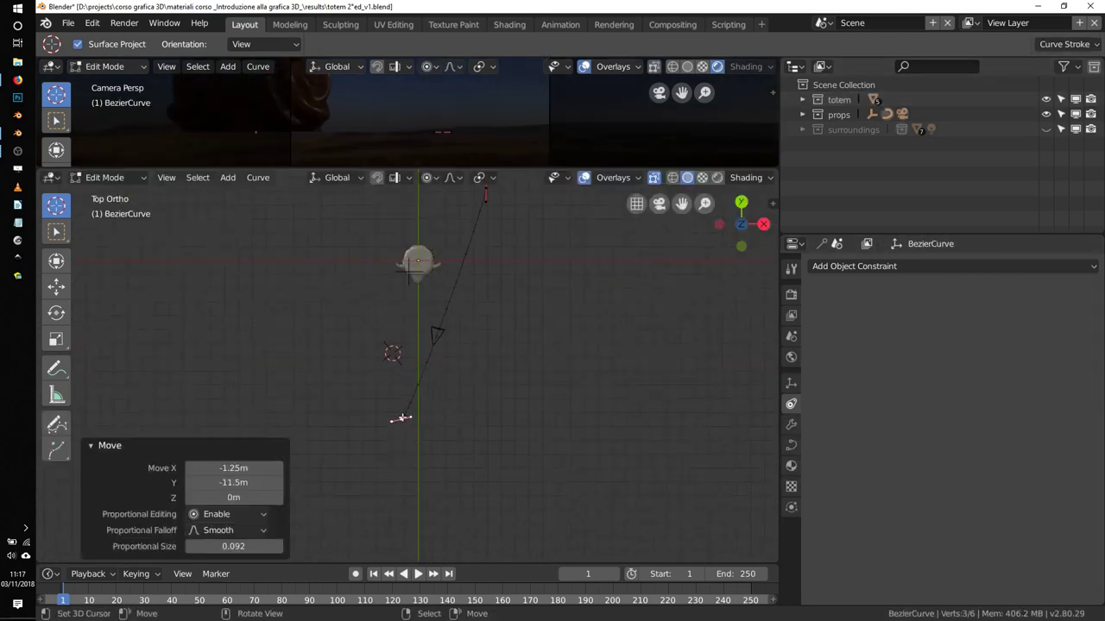
{"action": "key", "text": "Tab"}
{"action": "middle_click_drag", "start_coordinate": [400, 420], "coordinate": [449, 256]}
{"action": "key", "text": "alt+g"}
Set the animation end frame to 1000 and keyframe the Empty's location at frame 1.
{"action": "left_click_drag", "start_coordinate": [728, 567], "coordinate": [727, 511]}
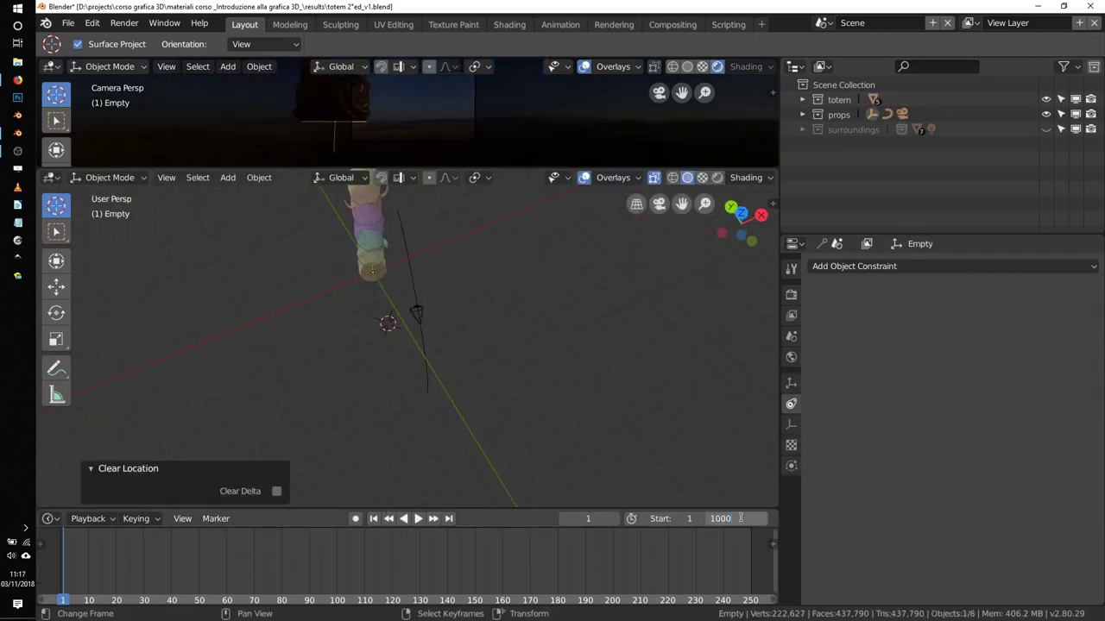
{"action": "key", "text": "Return"}
{"action": "scroll", "coordinate": [652, 550], "scroll_direction": "down", "scroll_amount": 5}
{"action": "middle_click_drag", "start_coordinate": [432, 245], "coordinate": [425, 311]}
{"action": "key", "text": "i"}
{"action": "left_click", "coordinate": [423, 314]}
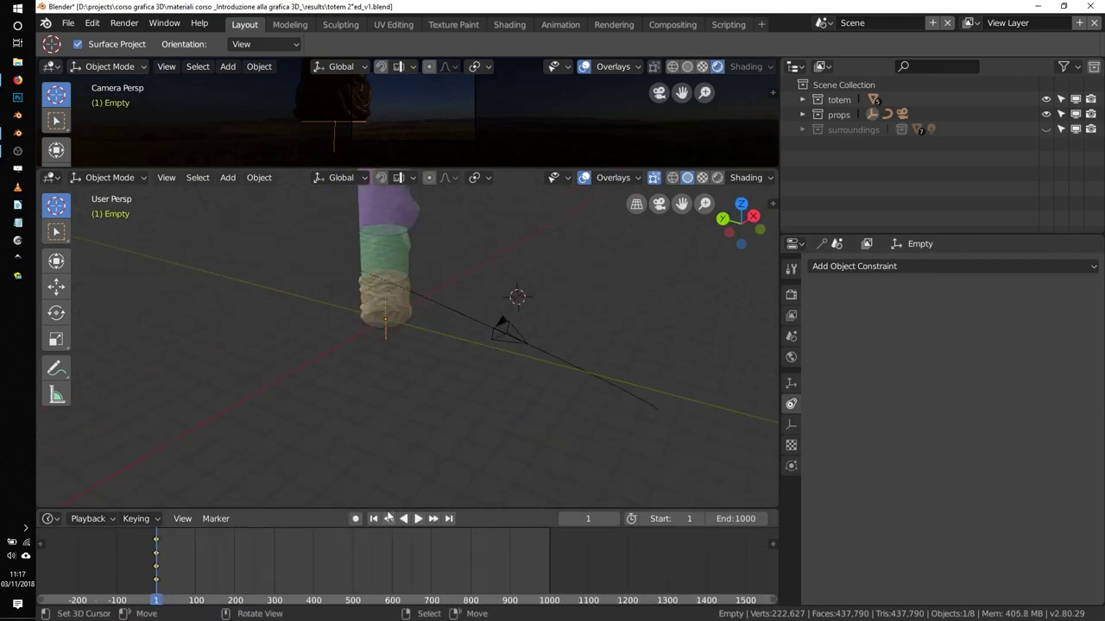
{"action": "left_click_drag", "start_coordinate": [387, 515], "coordinate": [388, 551]}
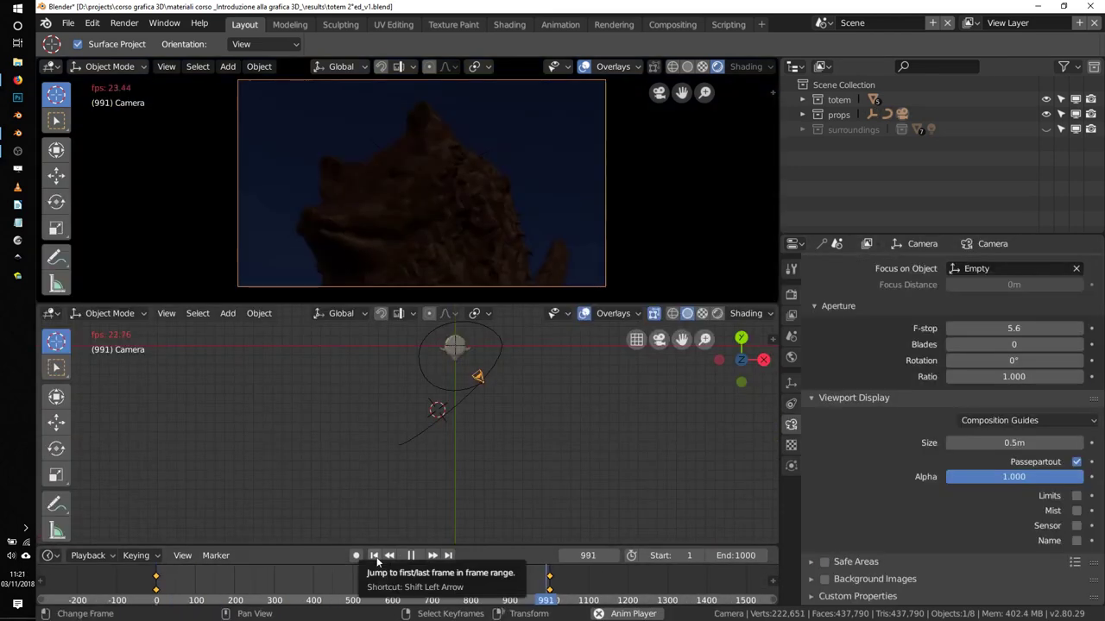
Enlarge, rotate and scale down the curve handles so the path loops around the totem.
{"action": "left_click", "coordinate": [351, 430]}
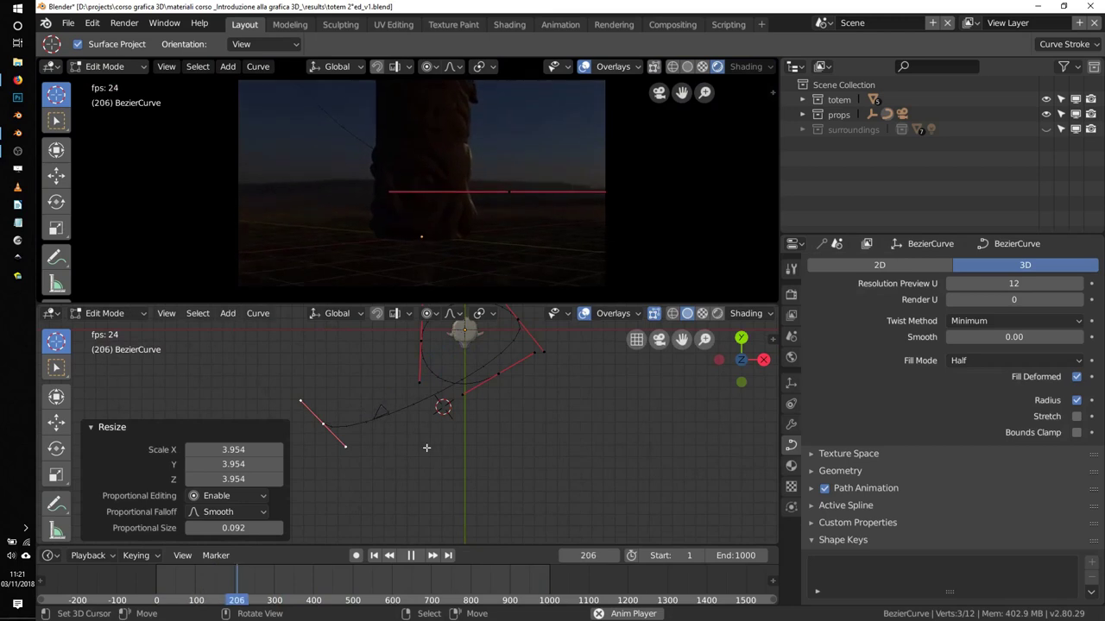
{"action": "key", "text": "r"}
{"action": "left_click", "coordinate": [466, 406]}
{"action": "key", "text": "s"}
{"action": "left_click", "coordinate": [510, 383]}
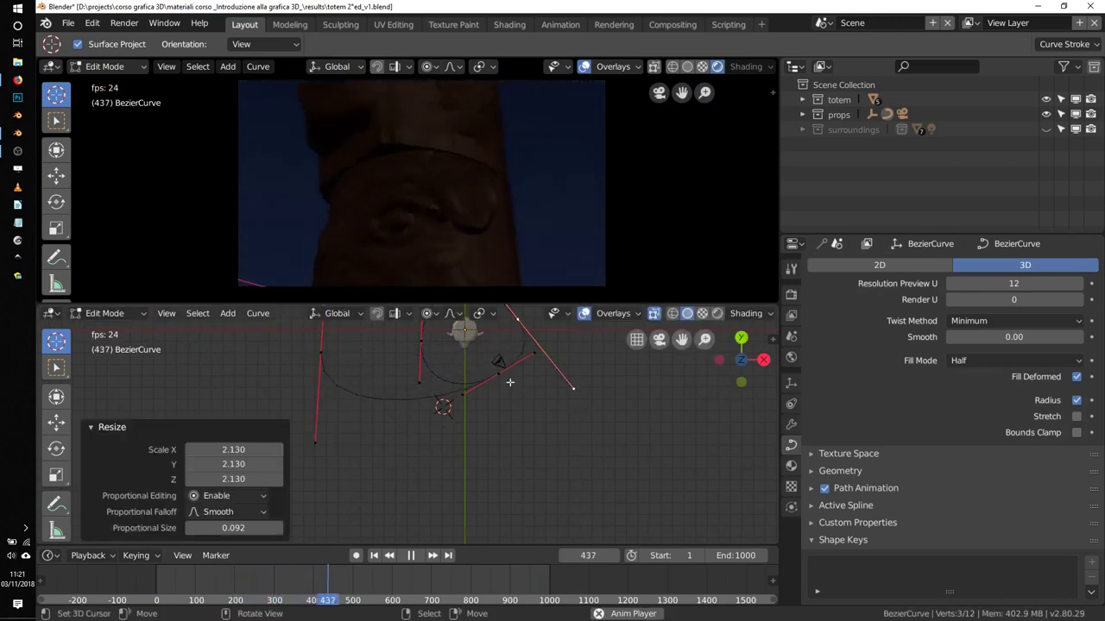
{"action": "key", "text": "Tab"}
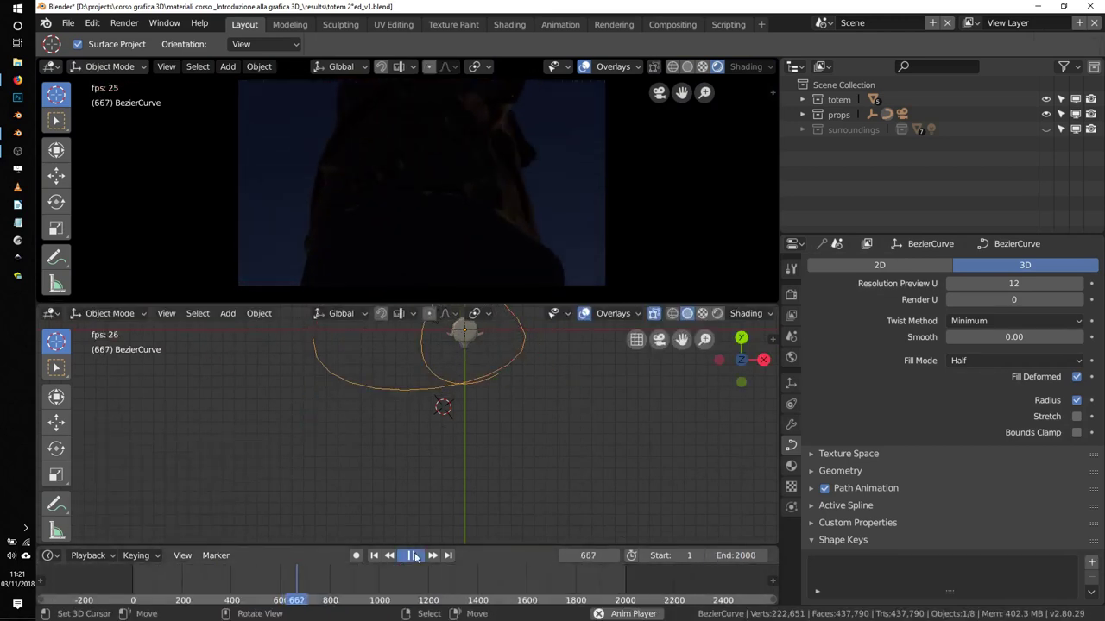
Split the top area into a Graph Editor for the camera's curves and set the keyframe's frame to 2000.
{"action": "left_click", "coordinate": [491, 66]}
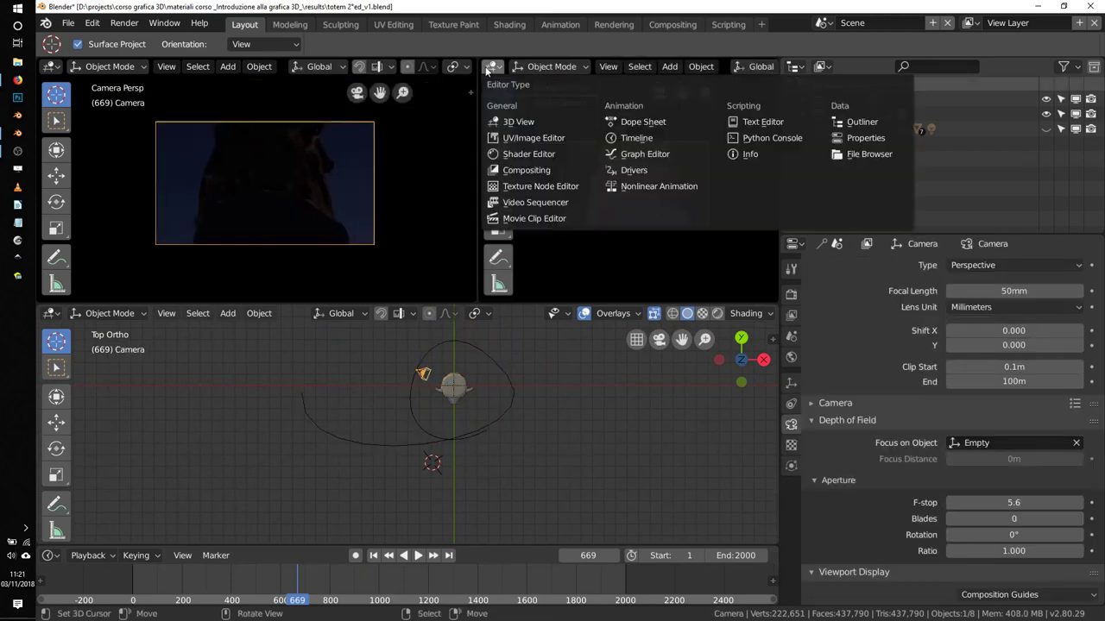
{"action": "left_click", "coordinate": [630, 154]}
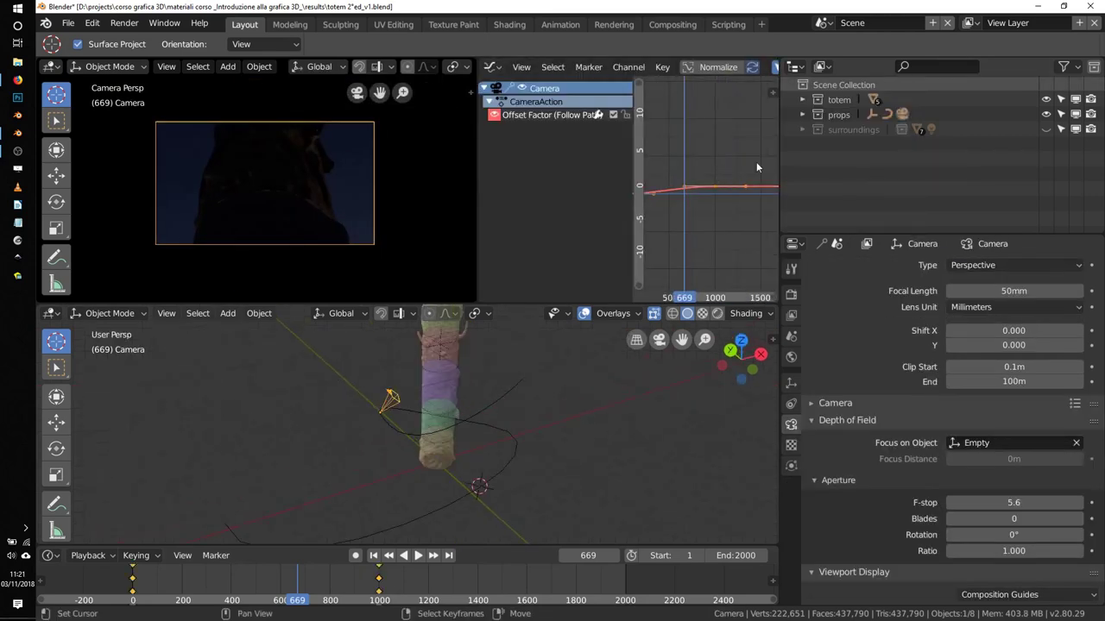
{"action": "left_click_drag", "start_coordinate": [630, 200], "coordinate": [484, 201]}
{"action": "key", "text": "n"}
{"action": "double_click", "coordinate": [708, 155]}
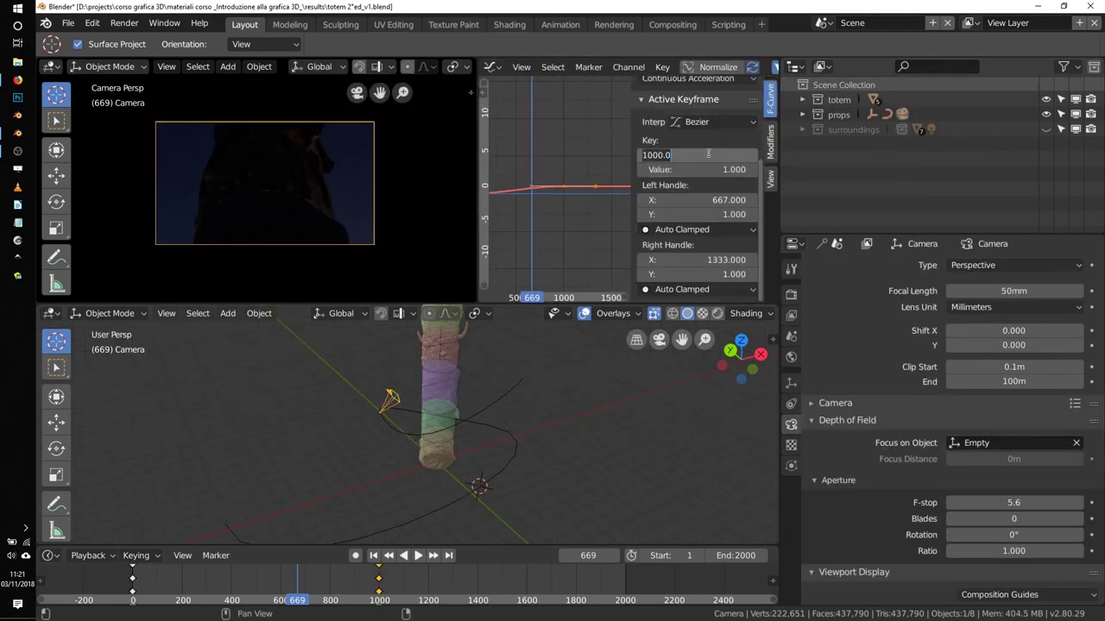
Select the Empty, show its animation channels and play the animation, stopping at frame 400.
{"action": "left_click", "coordinate": [587, 327]}
{"action": "left_click_drag", "start_coordinate": [297, 581], "coordinate": [377, 581]}
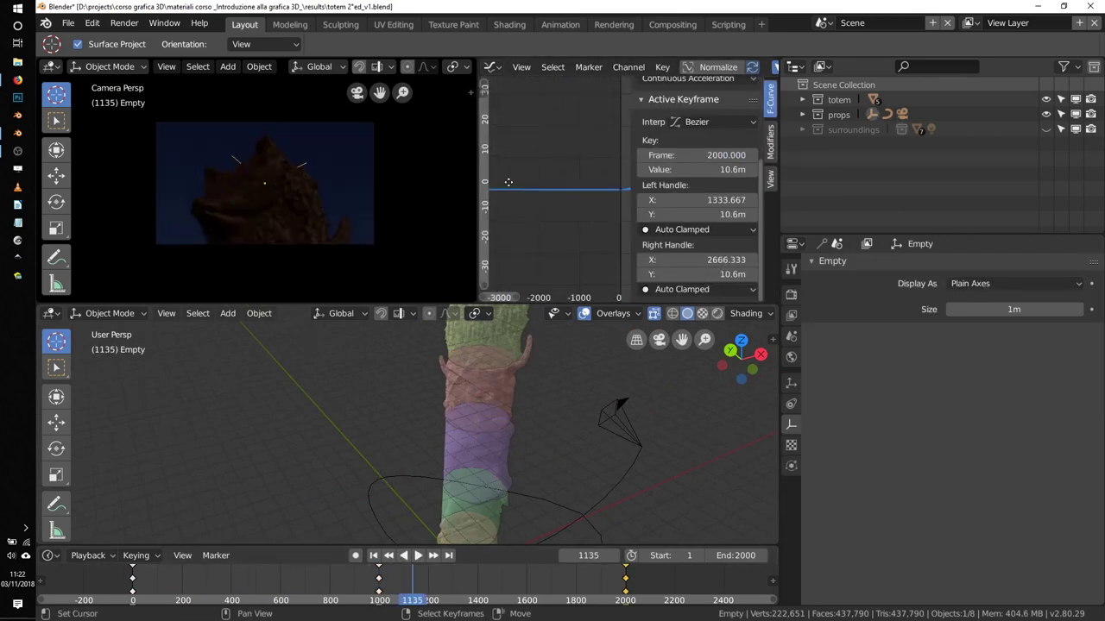
{"action": "left_click", "coordinate": [485, 120]}
{"action": "key", "text": "n"}
{"action": "key", "text": "space"}
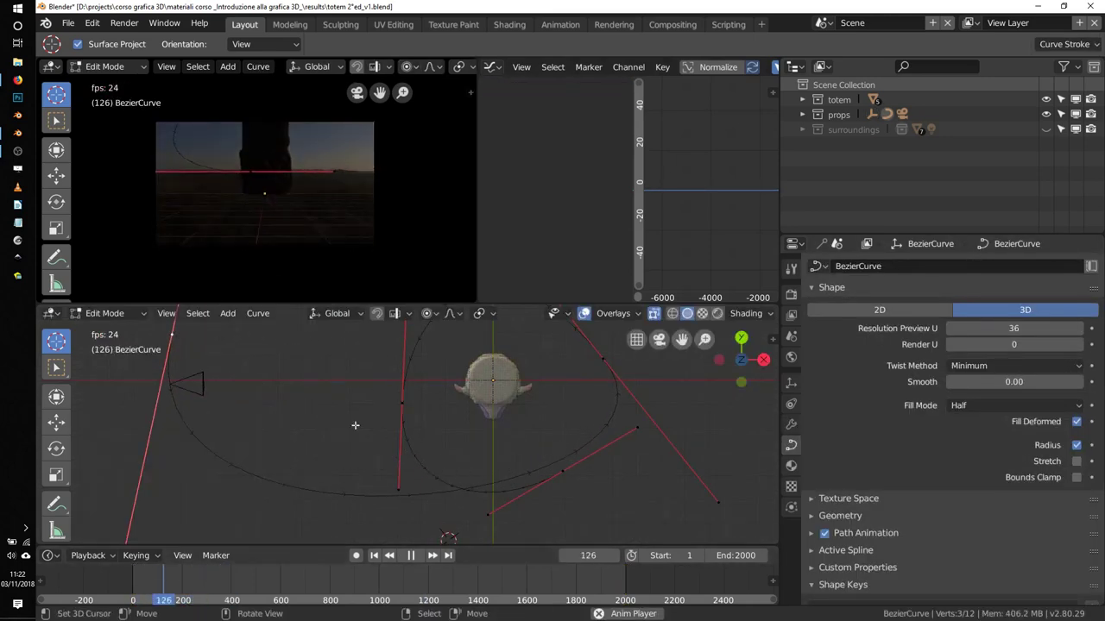
{"action": "middle_click_drag", "start_coordinate": [640, 380], "coordinate": [476, 417]}
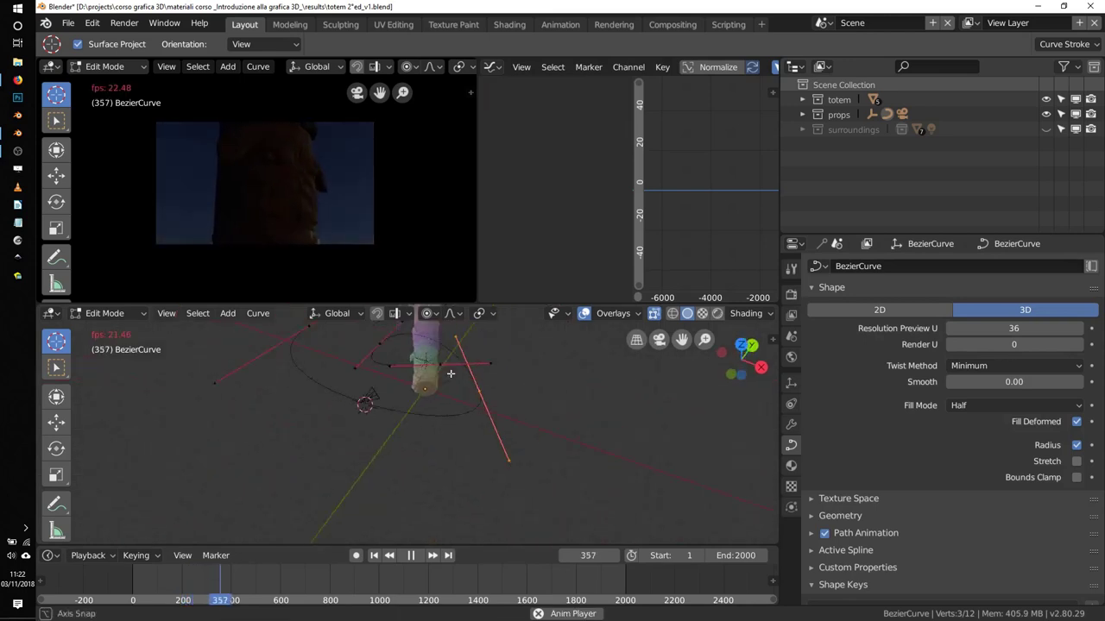
{"action": "key", "text": "space"}
Move a point along X, then keyframe the Empty's location at frame 400.
{"action": "key", "text": "g"}
{"action": "key", "text": "x"}
{"action": "left_click", "coordinate": [476, 417]}
{"action": "key", "text": "Tab"}
{"action": "left_click", "coordinate": [380, 406]}
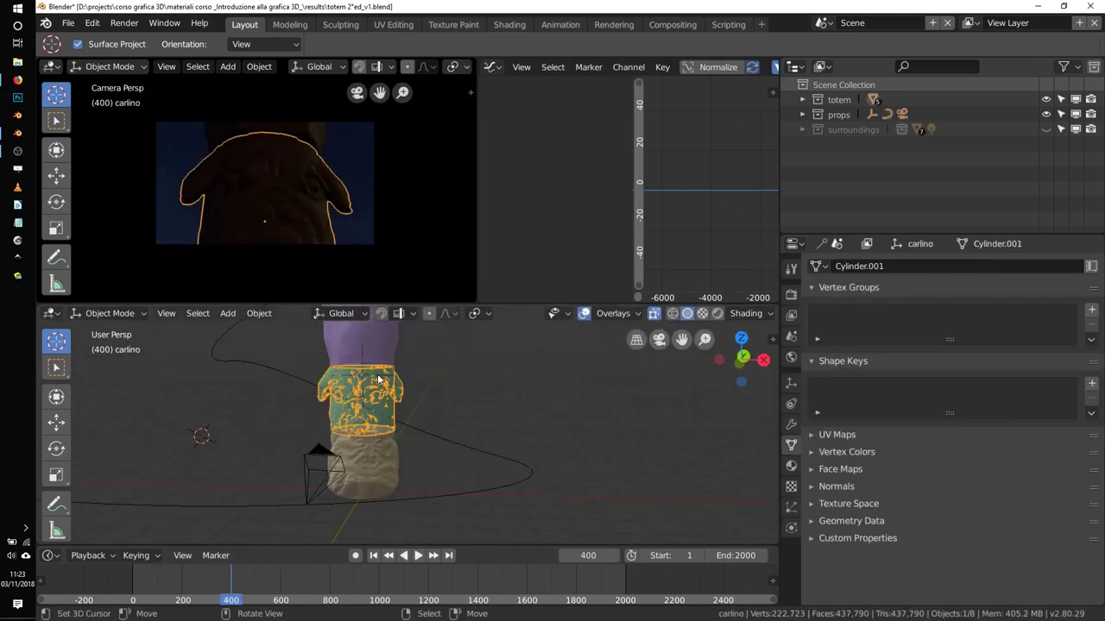
{"action": "left_click", "coordinate": [363, 376]}
{"action": "key", "text": "Home"}
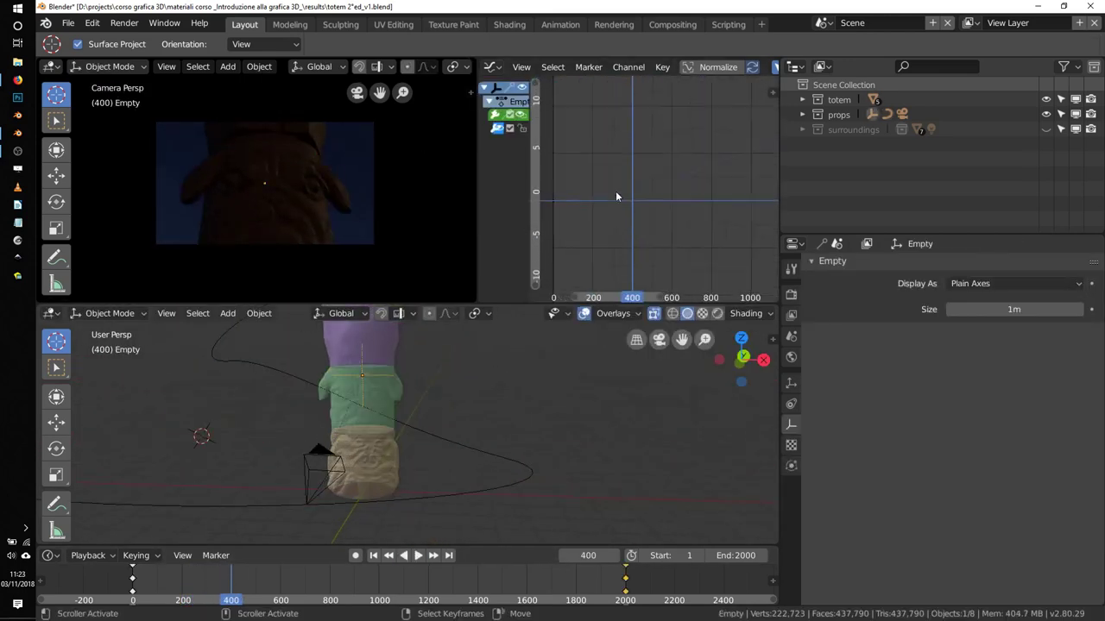
{"action": "key", "text": "i"}
Raise a keyframe on the Empty's curve vertically and replay the animation.
{"action": "left_click", "coordinate": [639, 169]}
{"action": "key", "text": "g"}
{"action": "key", "text": "y"}
{"action": "left_click", "coordinate": [650, 183]}
{"action": "key", "text": "space"}
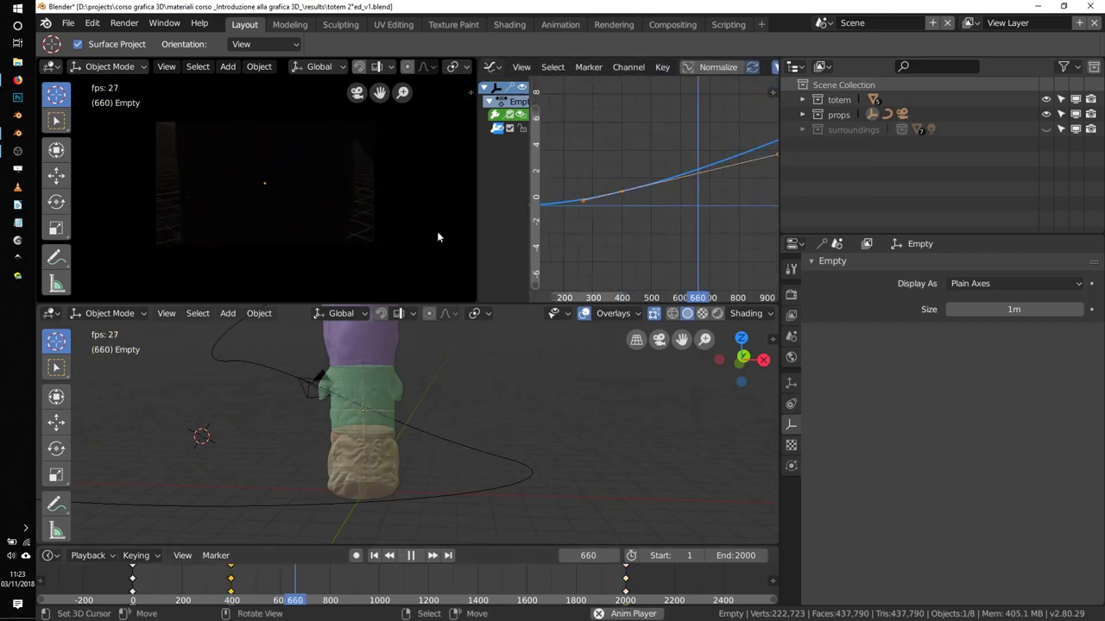
Try editing the path and moving an Empty keyframe, then undo and cancel.
{"action": "left_click", "coordinate": [393, 406]}
{"action": "key", "text": "Tab"}
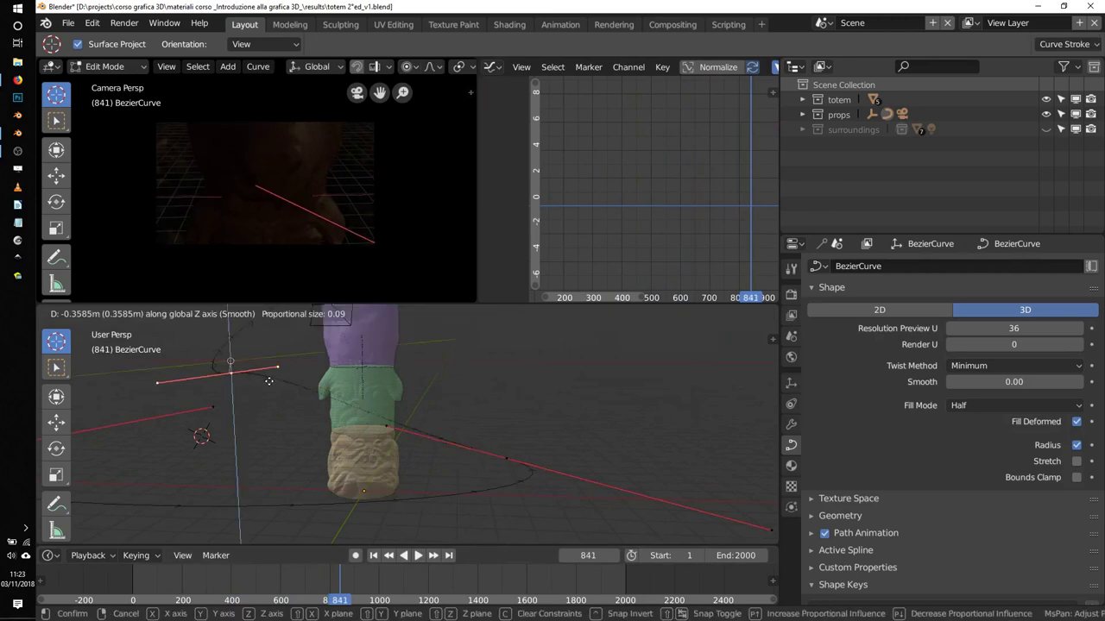
{"action": "key", "text": "space"}
{"action": "key", "text": "ctrl+z"}
{"action": "key", "text": "ctrl+z"}
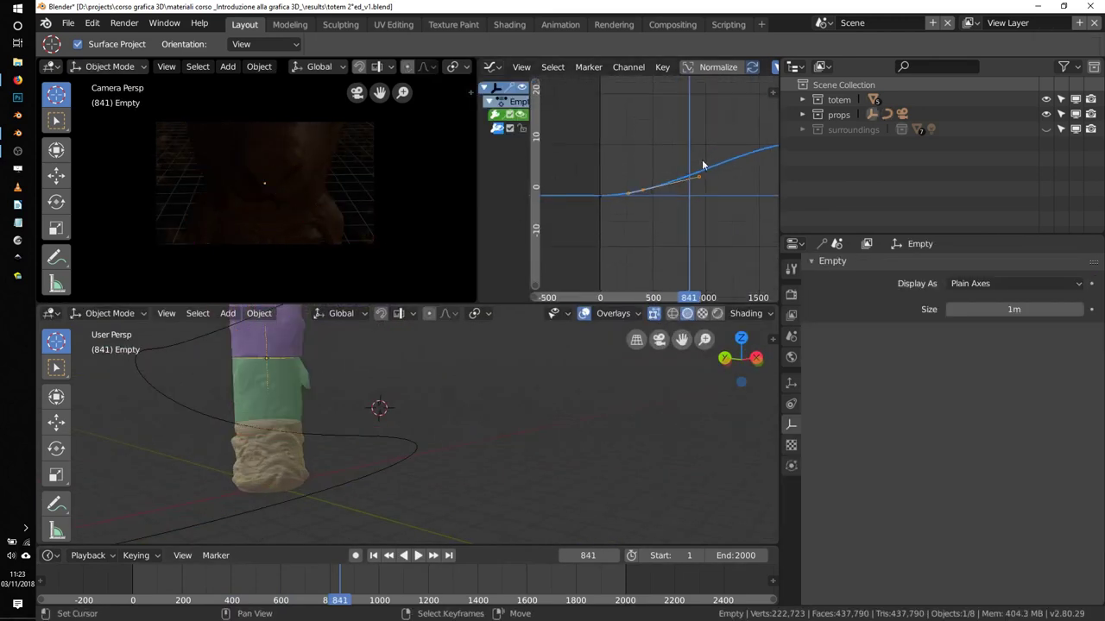
{"action": "left_click", "coordinate": [703, 166]}
{"action": "key", "text": "g"}
{"action": "key", "text": "y"}
{"action": "key", "text": "Escape"}
Lift a path point along Z and raise the path offset keyframe to 0.858.
{"action": "left_click", "coordinate": [371, 425]}
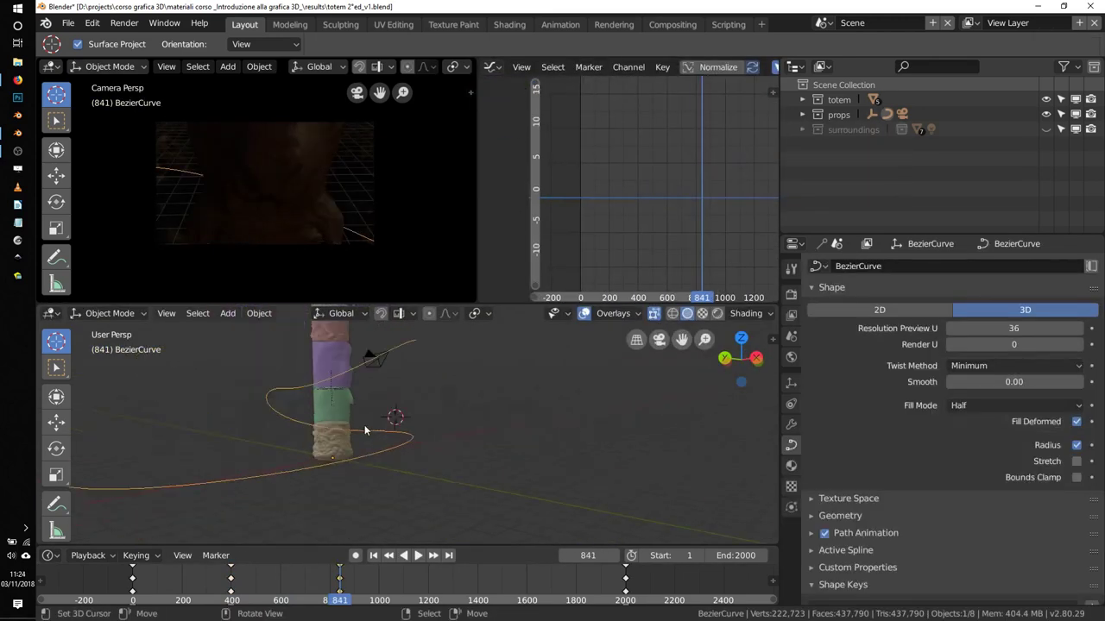
{"action": "key", "text": "Tab"}
{"action": "key", "text": "g"}
{"action": "key", "text": "z"}
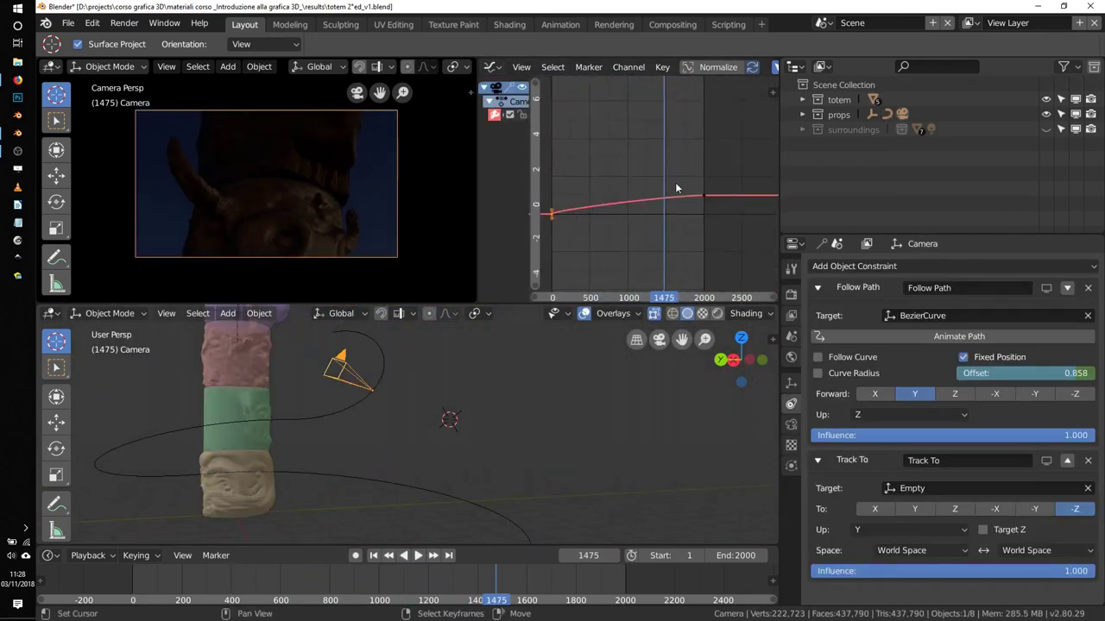
{"action": "key", "text": "g"}
{"action": "key", "text": "y"}
{"action": "left_click", "coordinate": [689, 139]}
Change the pivot point and rotate and scale the keyframe handles to smooth the curve.
{"action": "key", "text": "period"}
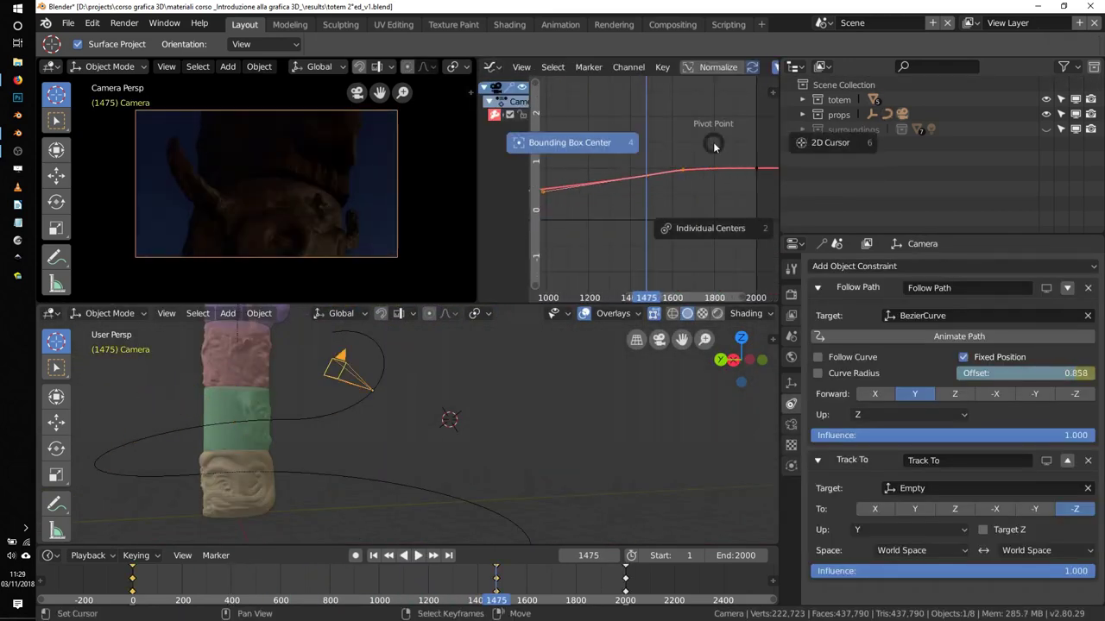
{"action": "left_click", "coordinate": [716, 227]}
{"action": "key", "text": "r"}
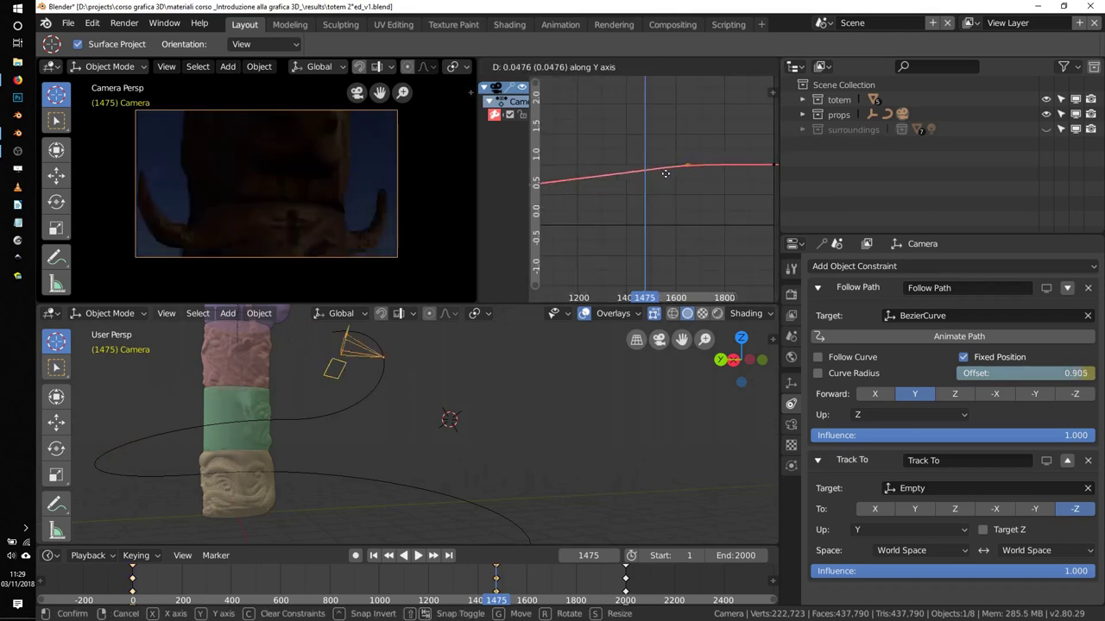
{"action": "left_click", "coordinate": [663, 177]}
{"action": "left_click_drag", "start_coordinate": [665, 179], "coordinate": [723, 177]}
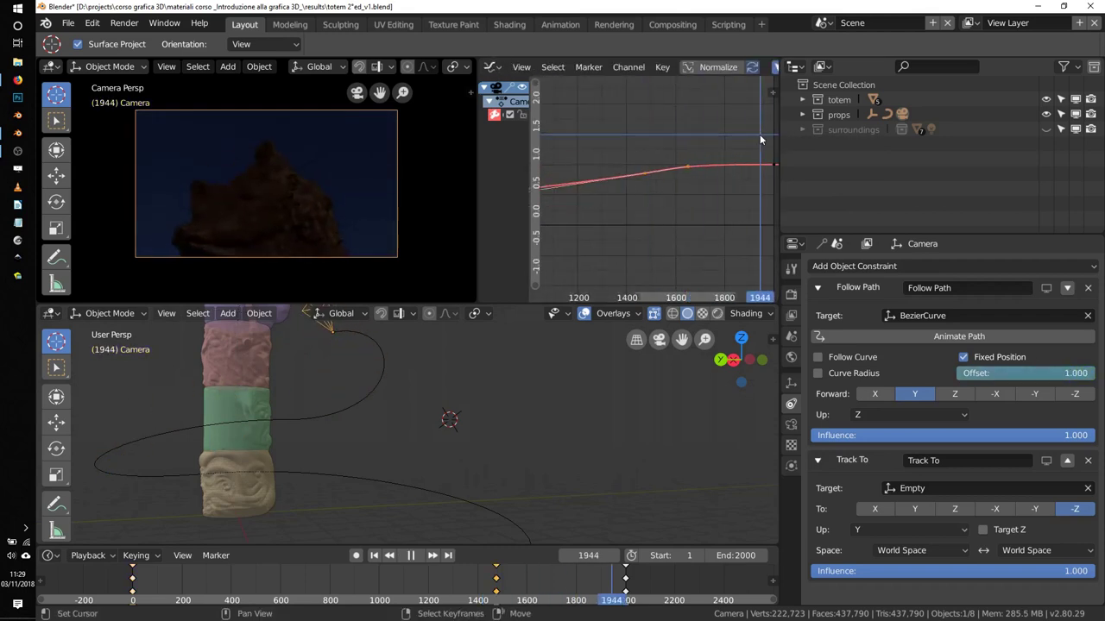
{"action": "left_click", "coordinate": [726, 195]}
Move the Bezier path's points with proportional falloff in front view.
{"action": "left_click", "coordinate": [384, 371]}
{"action": "key", "text": "Tab"}
{"action": "key", "text": "KP_1"}
{"action": "key", "text": "g"}
{"action": "left_click", "coordinate": [470, 415]}
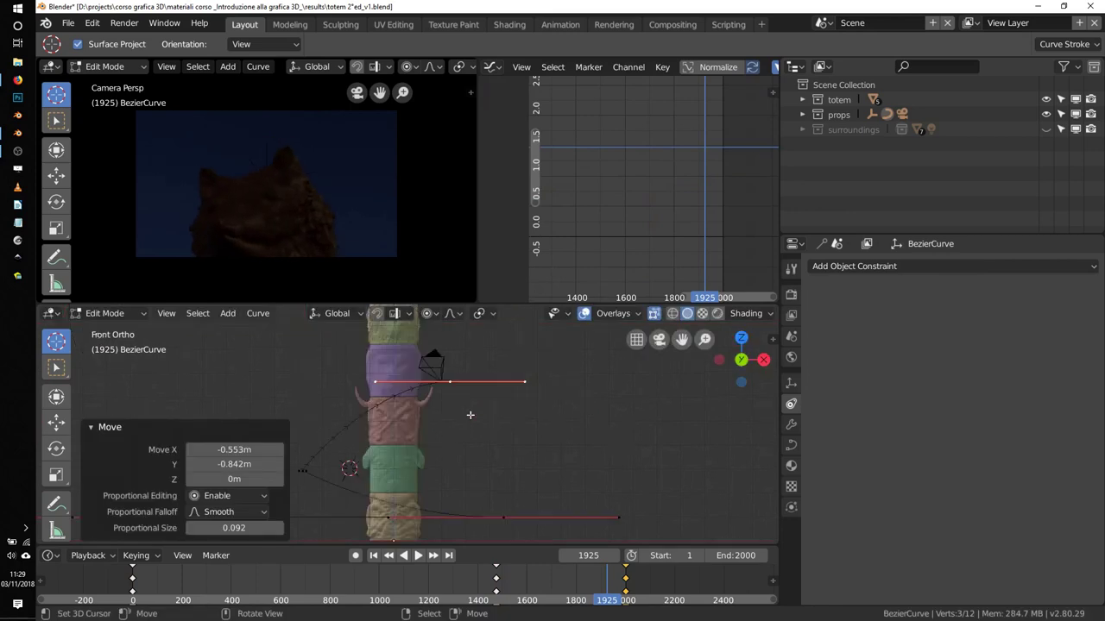
{"action": "key", "text": "Tab"}
{"action": "scroll", "coordinate": [471, 415], "scroll_direction": "up", "scroll_amount": 3}
Raise the Empty's final keyframes vertically and scrub back to frame 848.
{"action": "left_click", "coordinate": [425, 388]}
{"action": "key", "text": "g"}
{"action": "key", "text": "y"}
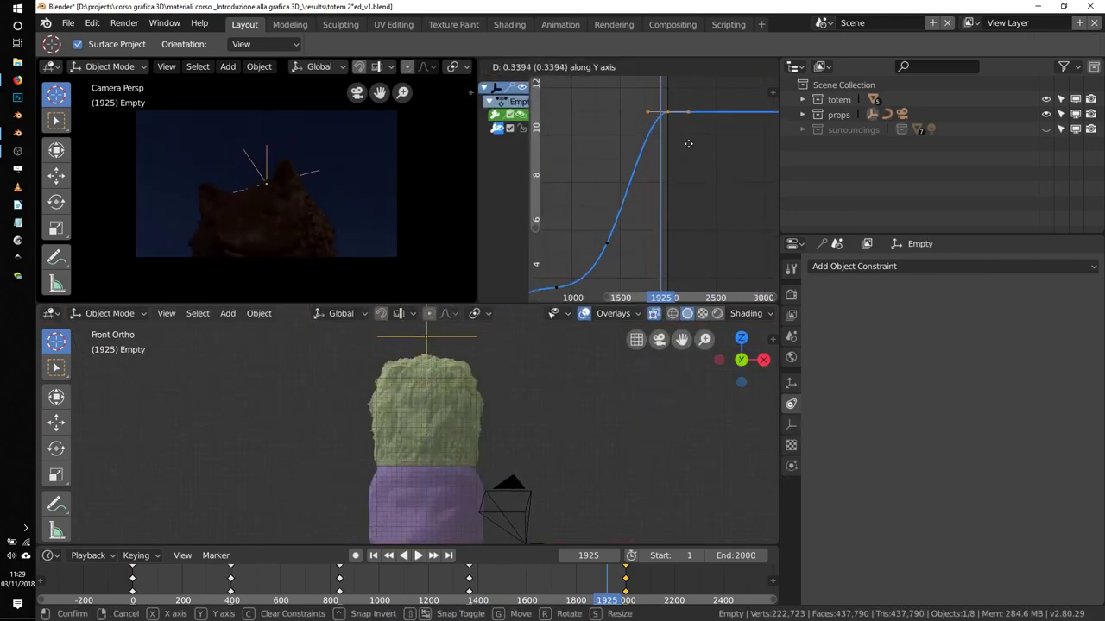
{"action": "left_click_drag", "start_coordinate": [614, 210], "coordinate": [556, 199]}
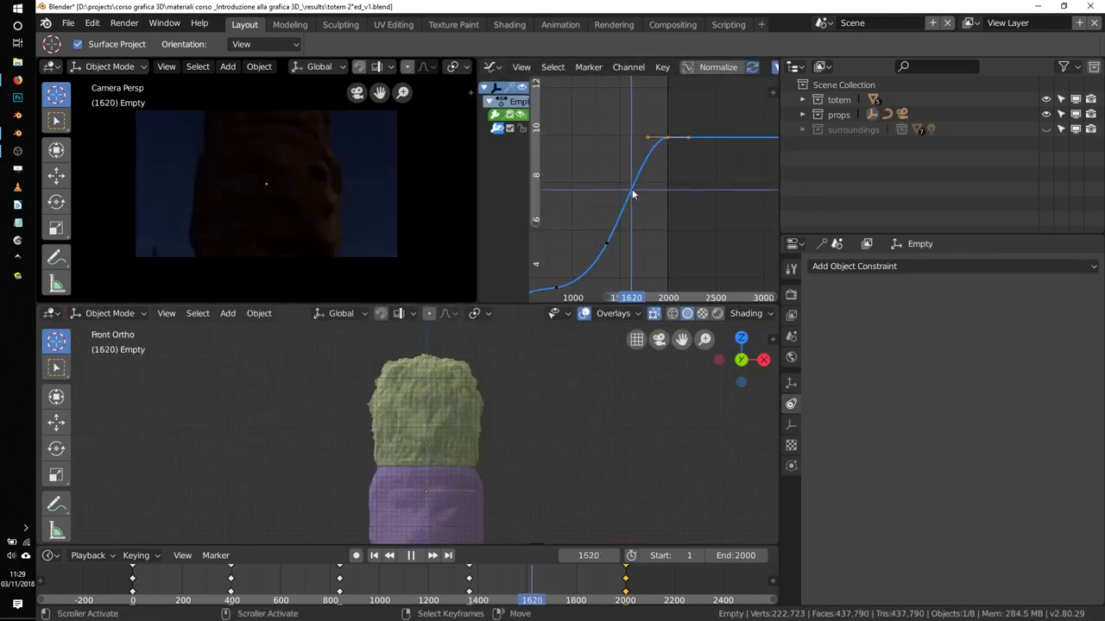
{"action": "scroll", "coordinate": [459, 421], "scroll_direction": "down", "scroll_amount": 6}
{"action": "scroll", "coordinate": [460, 422], "scroll_direction": "up", "scroll_amount": 5}
Nudge the totem's carlino piece vertically along Z.
{"action": "left_click", "coordinate": [423, 406]}
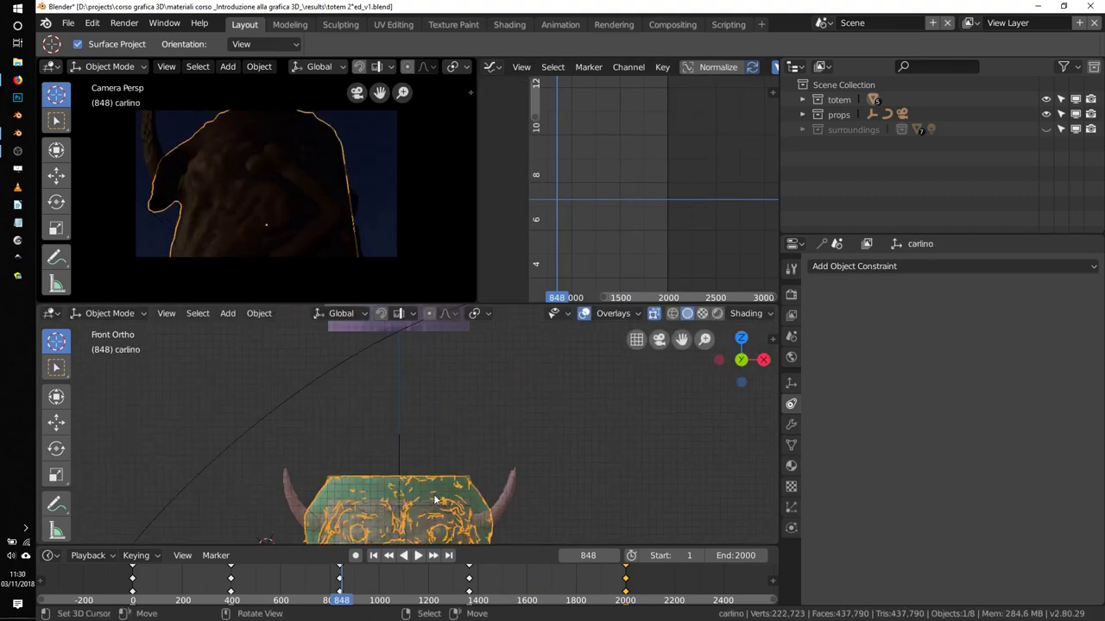
{"action": "key", "text": "g"}
{"action": "key", "text": "z"}
{"action": "left_click", "coordinate": [431, 392]}
{"action": "key", "text": "g"}
{"action": "key", "text": "z"}
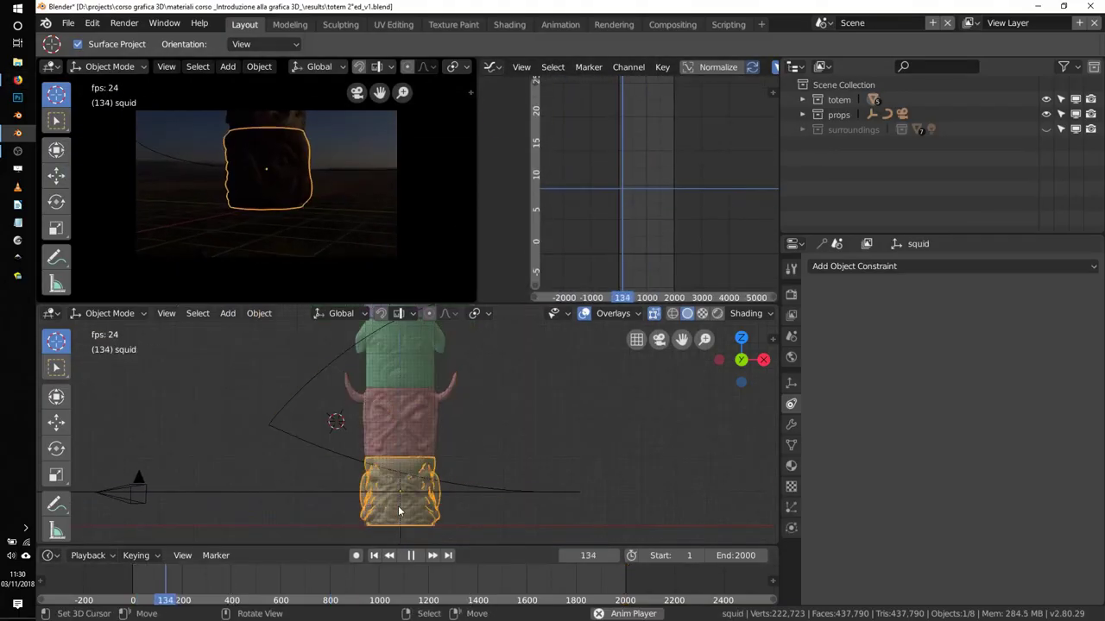
Select the Empty and shift its middle keyframes along the value axis in the Graph Editor.
{"action": "left_click", "coordinate": [205, 469]}
{"action": "left_click", "coordinate": [643, 250]}
{"action": "key", "text": "g"}
{"action": "key", "text": "y"}
{"action": "left_click", "coordinate": [644, 255]}
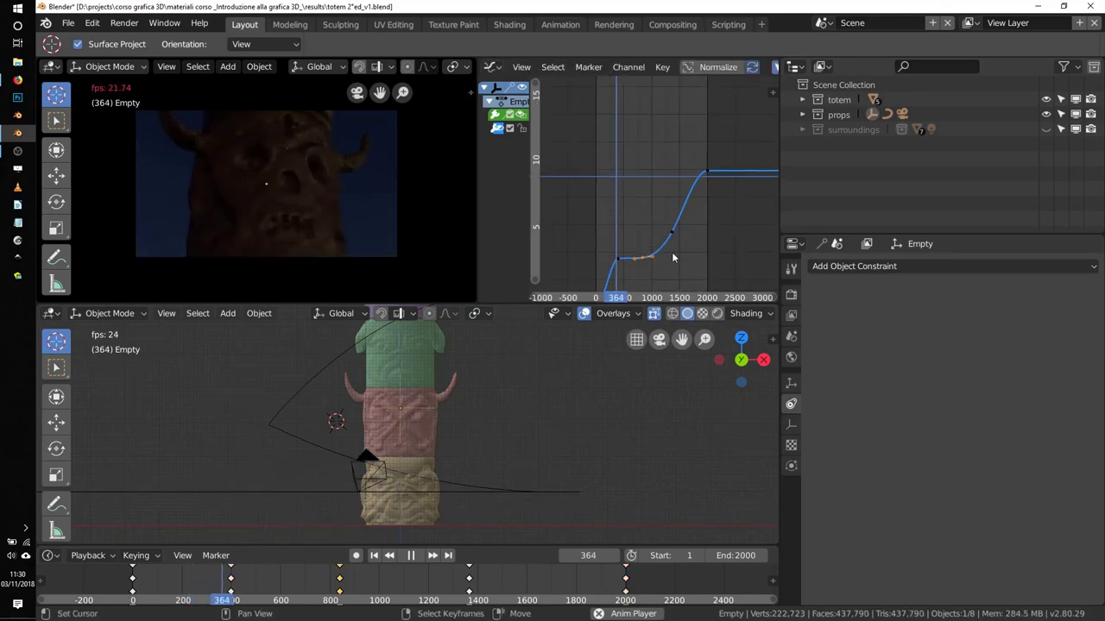
{"action": "key", "text": "g"}
{"action": "key", "text": "y"}
{"action": "left_click", "coordinate": [637, 299]}
Select the camera and show its Offset curve in a widened graph area.
{"action": "left_click", "coordinate": [484, 472]}
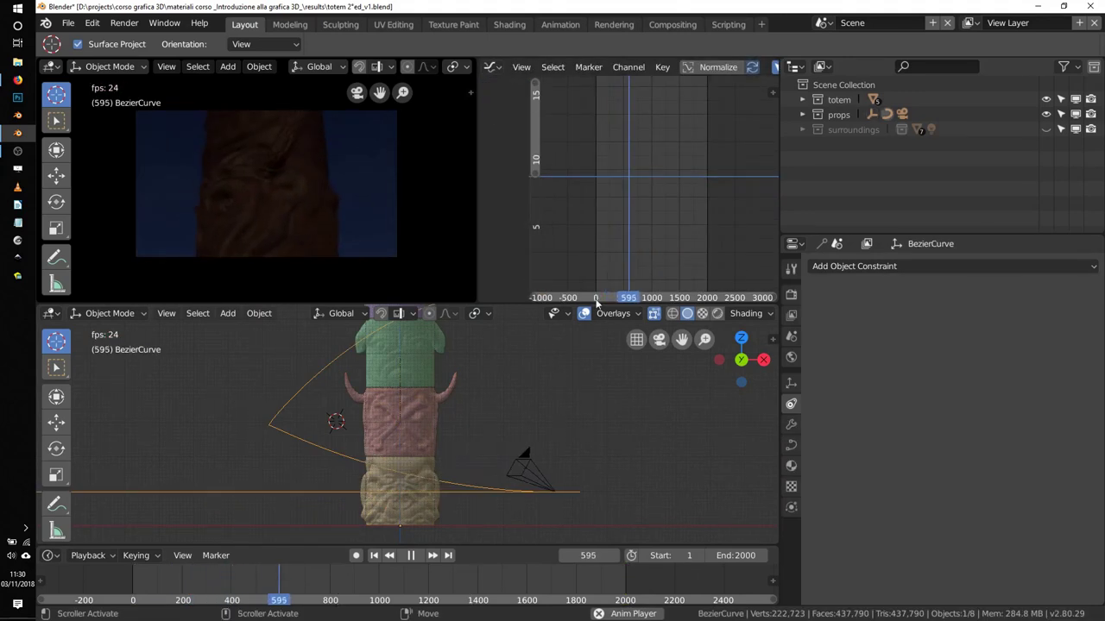
{"action": "left_click", "coordinate": [544, 460]}
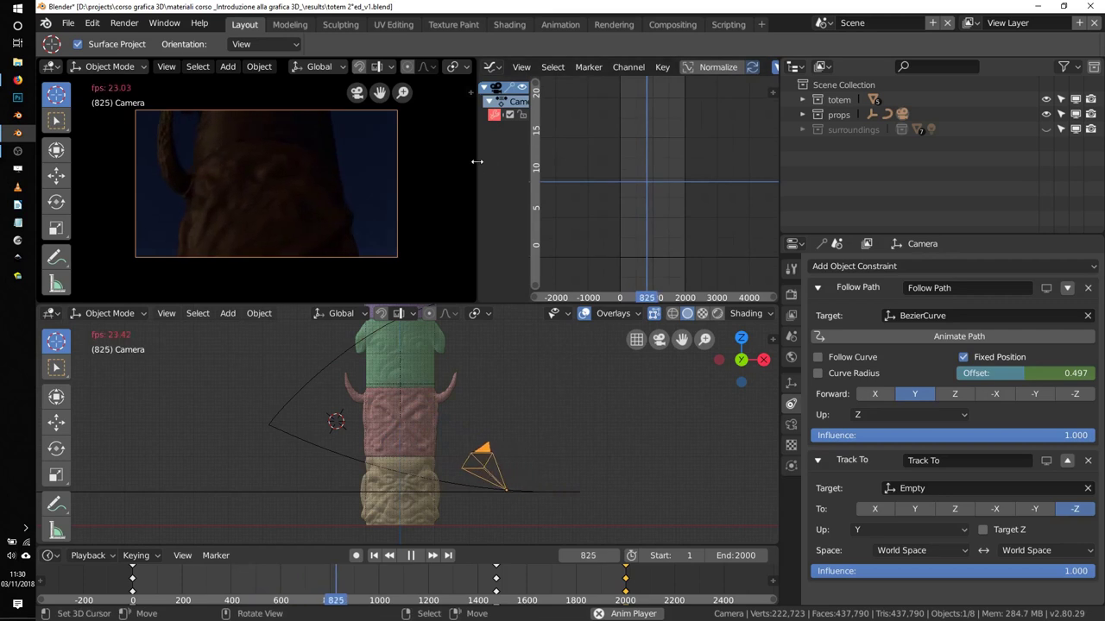
{"action": "left_click_drag", "start_coordinate": [477, 162], "coordinate": [409, 161]}
{"action": "key", "text": "Home"}
{"action": "left_click", "coordinate": [416, 555]}
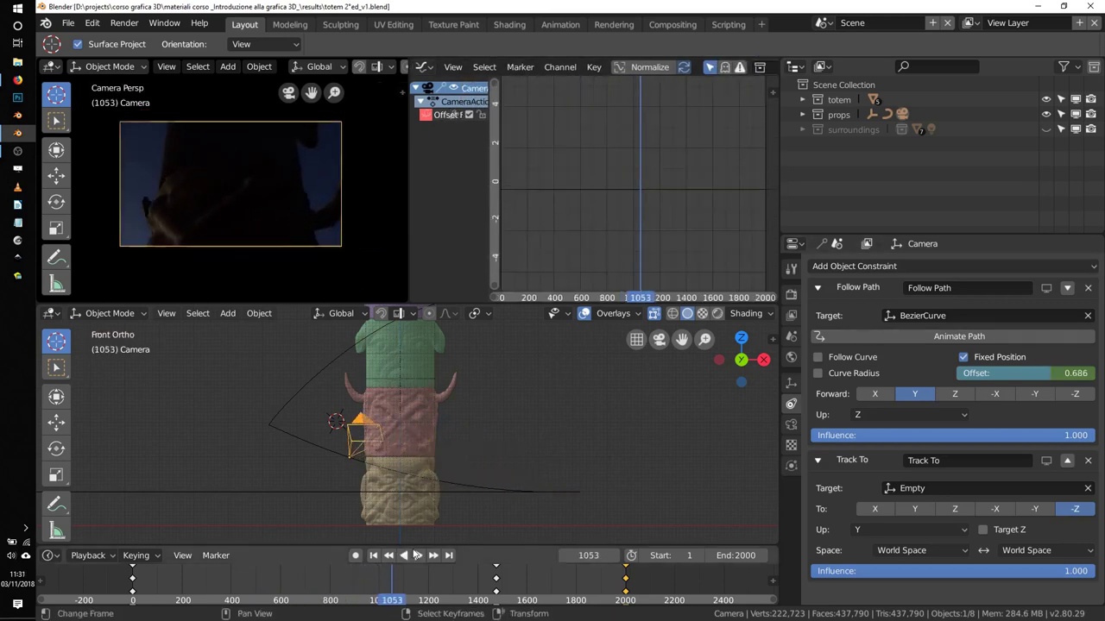
{"action": "scroll", "coordinate": [648, 180], "scroll_direction": "up", "scroll_amount": 2}
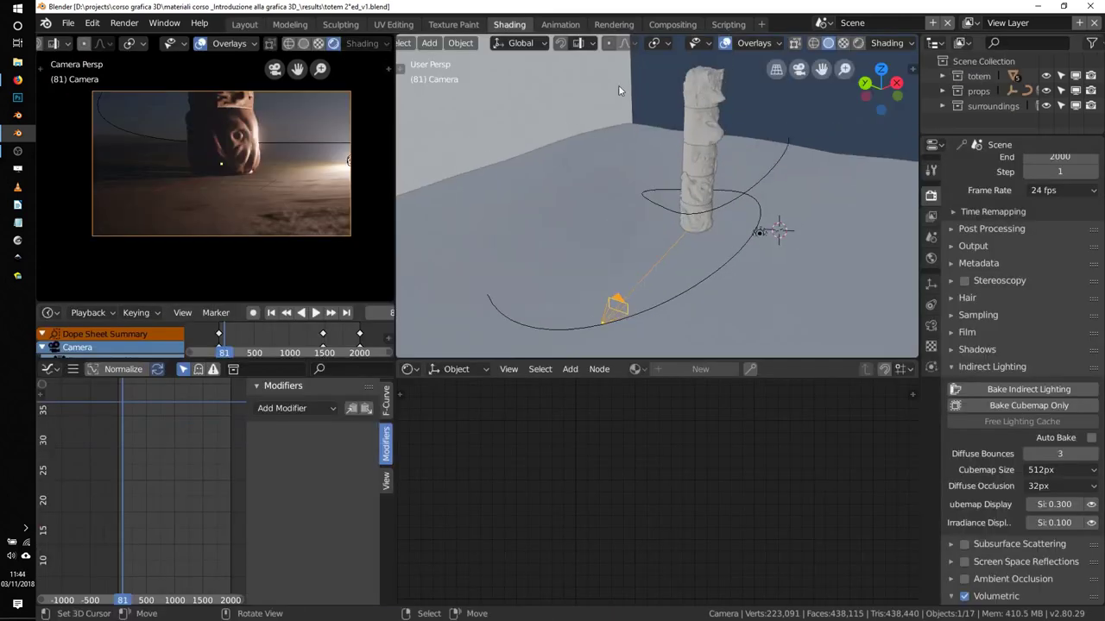
Toggle the terrain's grass particle modifier viewport display on and back off.
{"action": "left_click", "coordinate": [931, 367]}
{"action": "left_click", "coordinate": [884, 236]}
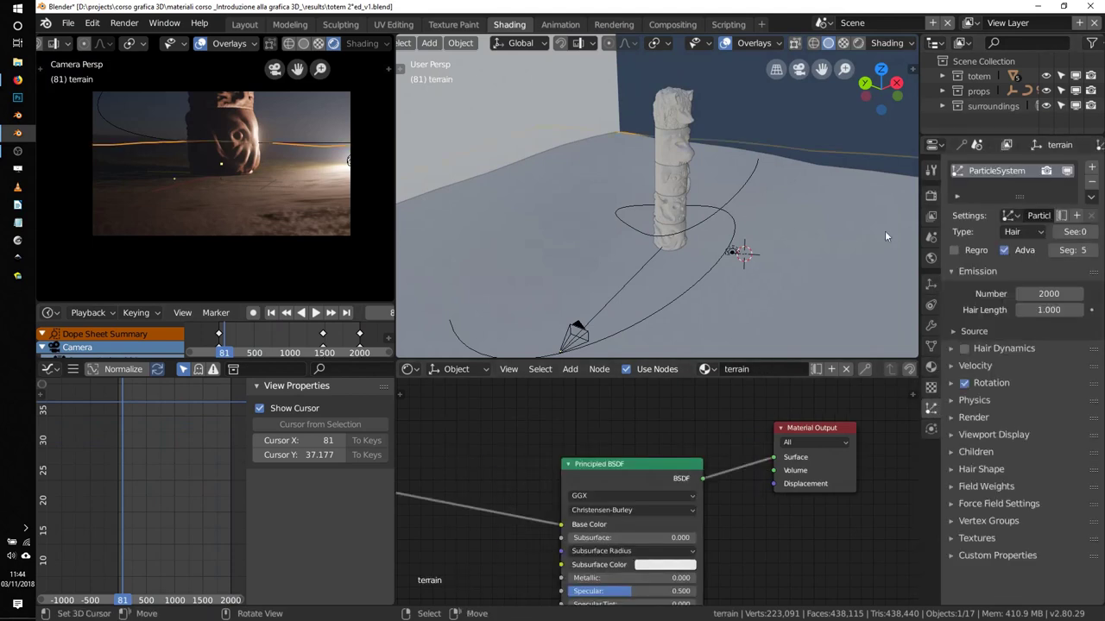
{"action": "left_click", "coordinate": [930, 326]}
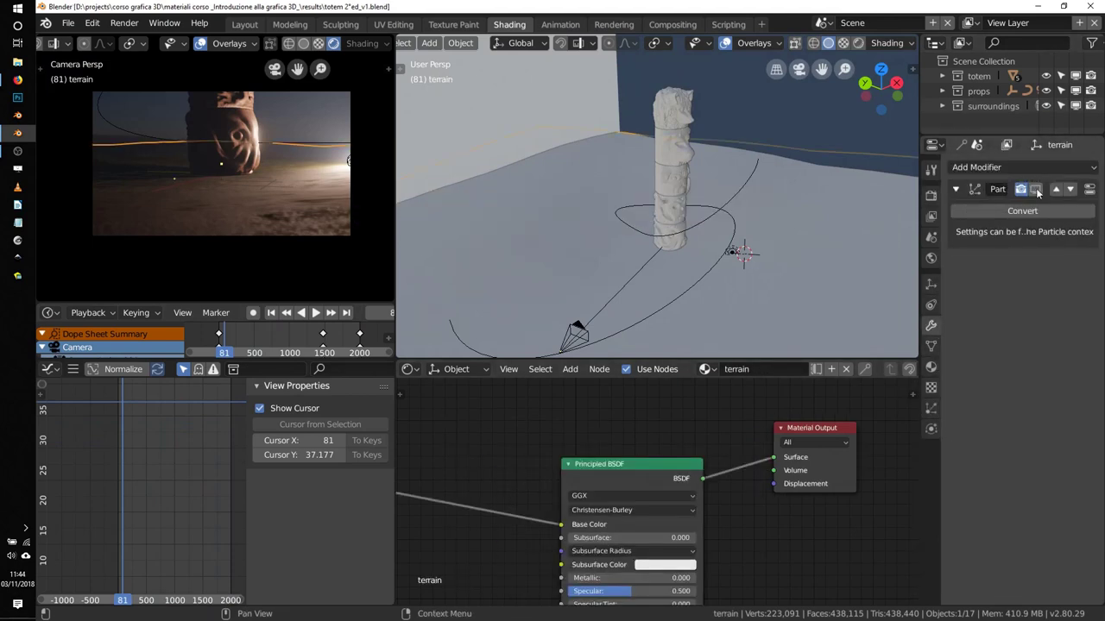
{"action": "left_click", "coordinate": [1035, 189]}
{"action": "scroll", "coordinate": [293, 199], "scroll_direction": "up", "scroll_amount": 2}
{"action": "scroll", "coordinate": [647, 196], "scroll_direction": "down", "scroll_amount": 5}
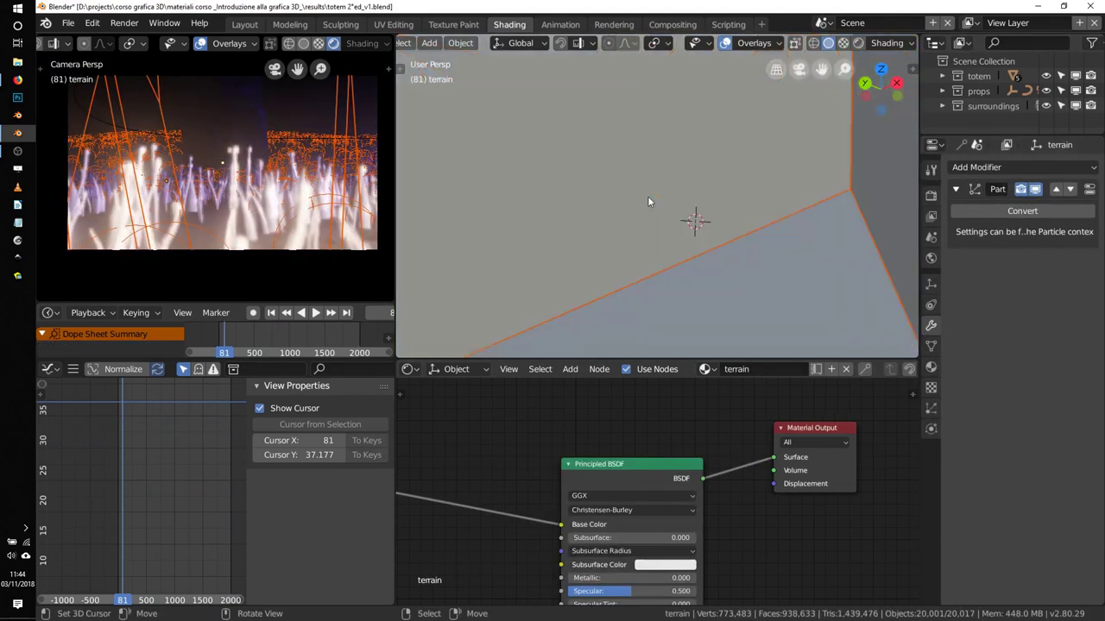
{"action": "scroll", "coordinate": [648, 196], "scroll_direction": "down", "scroll_amount": 5}
{"action": "left_click", "coordinate": [1036, 189]}
Move the Point light from the grass collection into the props collection.
{"action": "left_click", "coordinate": [721, 157]}
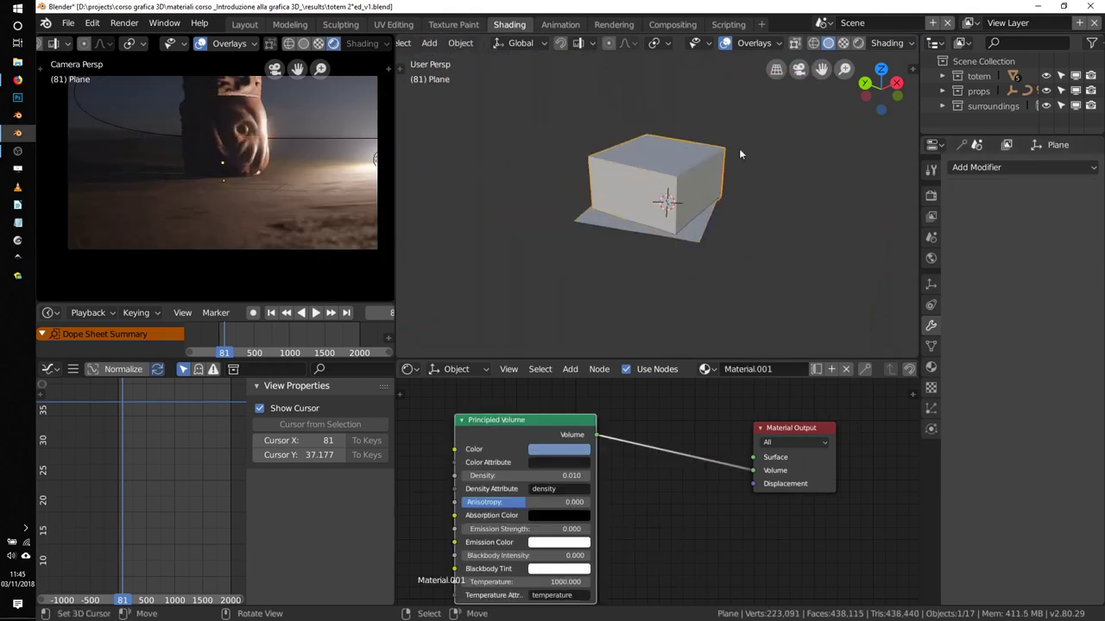
{"action": "left_click", "coordinate": [956, 120]}
{"action": "left_click", "coordinate": [993, 225]}
{"action": "key", "text": "m"}
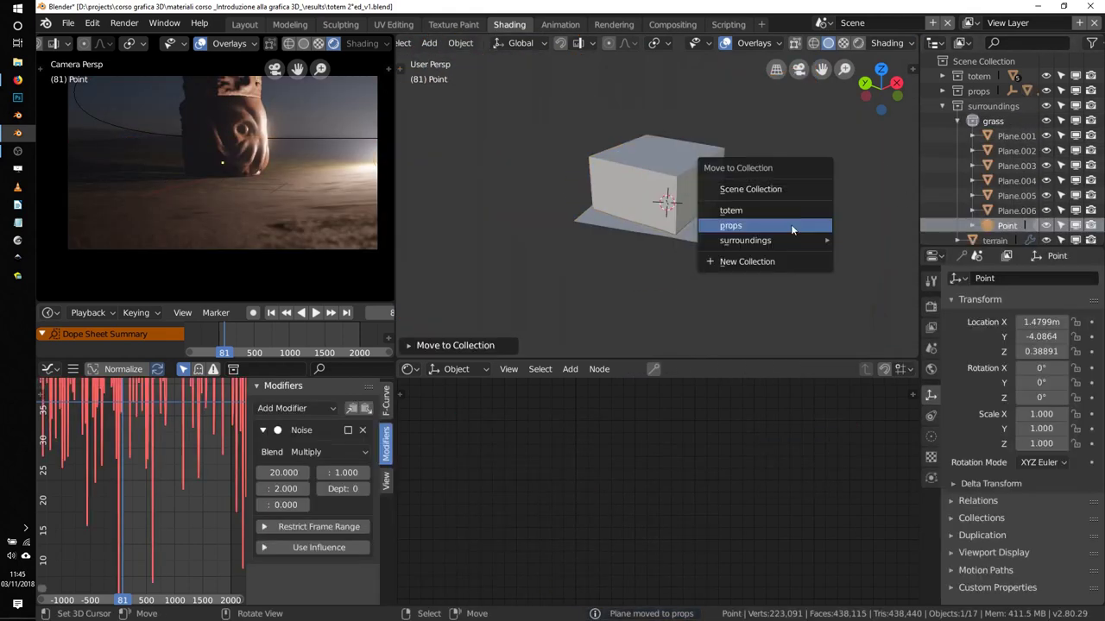
{"action": "left_click", "coordinate": [690, 227]}
Reselect the terrain and bring up its ParticleSystem settings.
{"action": "left_click", "coordinate": [643, 192]}
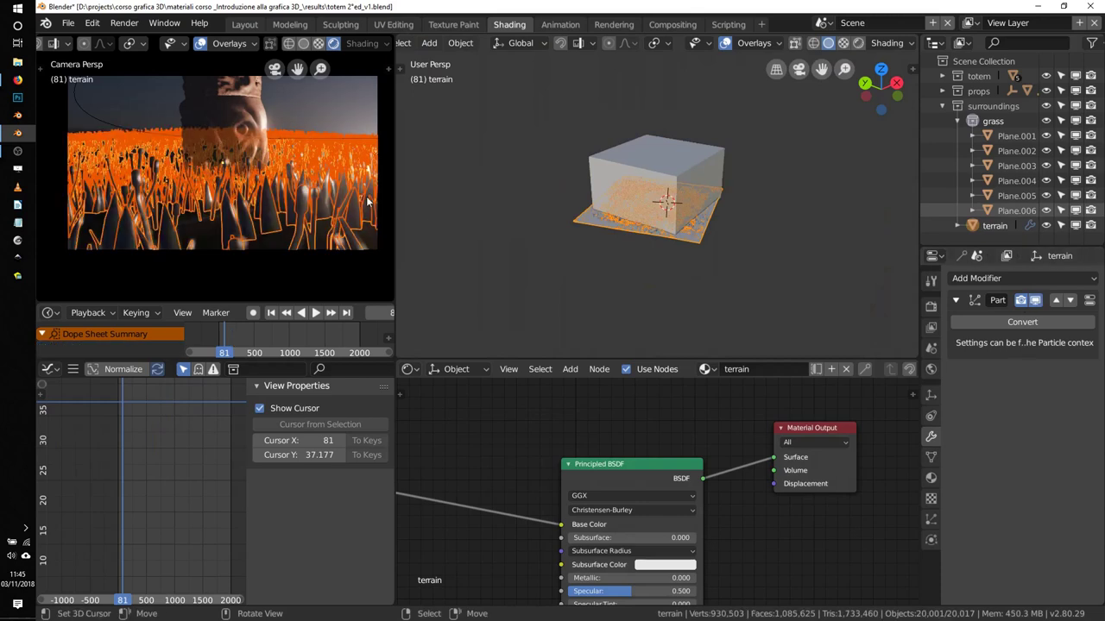
{"action": "left_click", "coordinate": [930, 519]}
{"action": "left_click", "coordinate": [475, 308]}
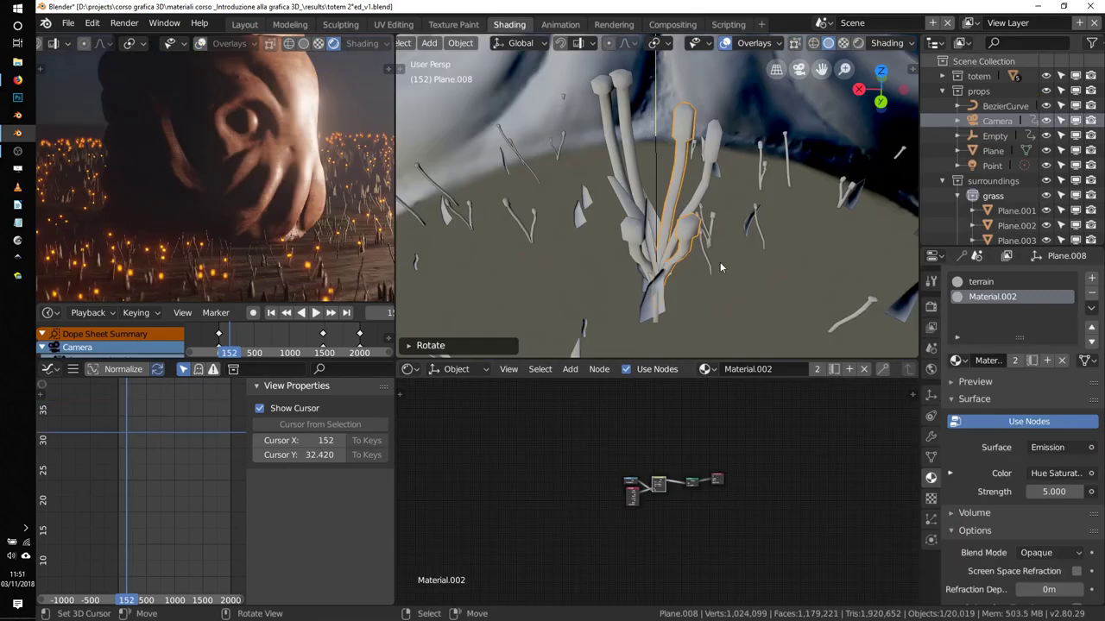
Insert a Mix node before Hue Saturation Value in Plane.002's grass material, then undo it.
{"action": "left_click", "coordinate": [710, 166]}
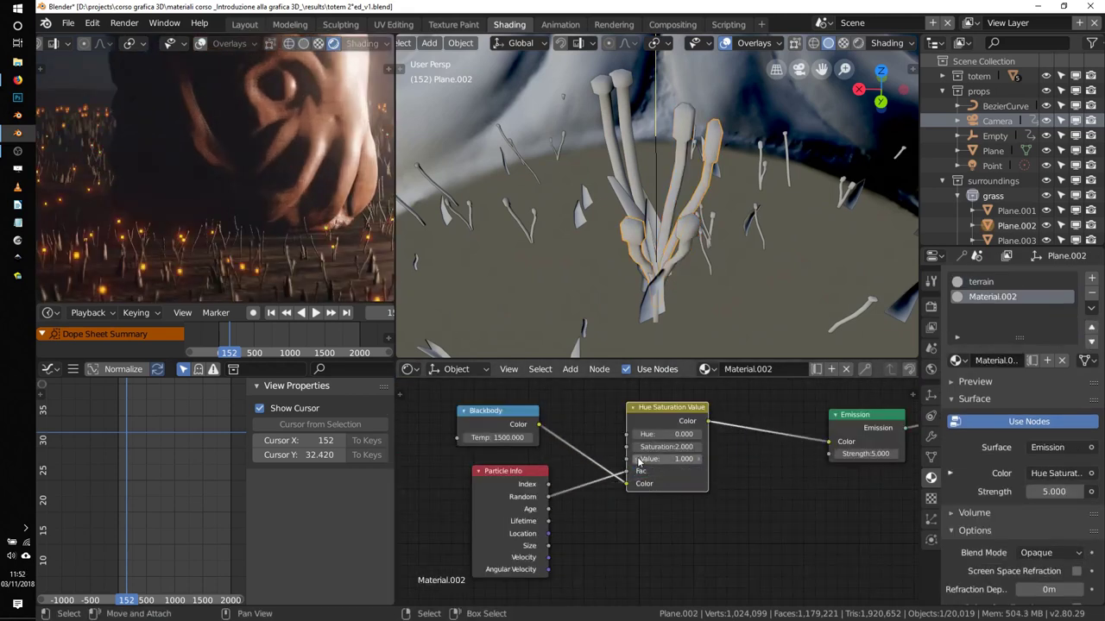
{"action": "key", "text": "shift+a"}
{"action": "left_click", "coordinate": [802, 508]}
{"action": "left_click", "coordinate": [630, 477]}
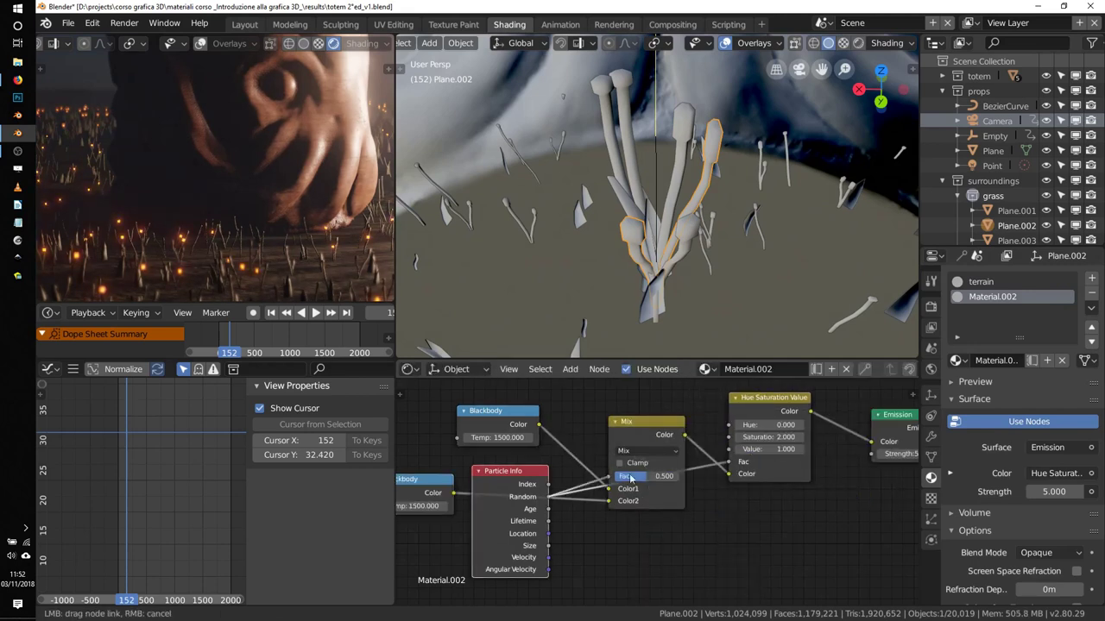
{"action": "middle_click_drag", "start_coordinate": [630, 477], "coordinate": [747, 464]}
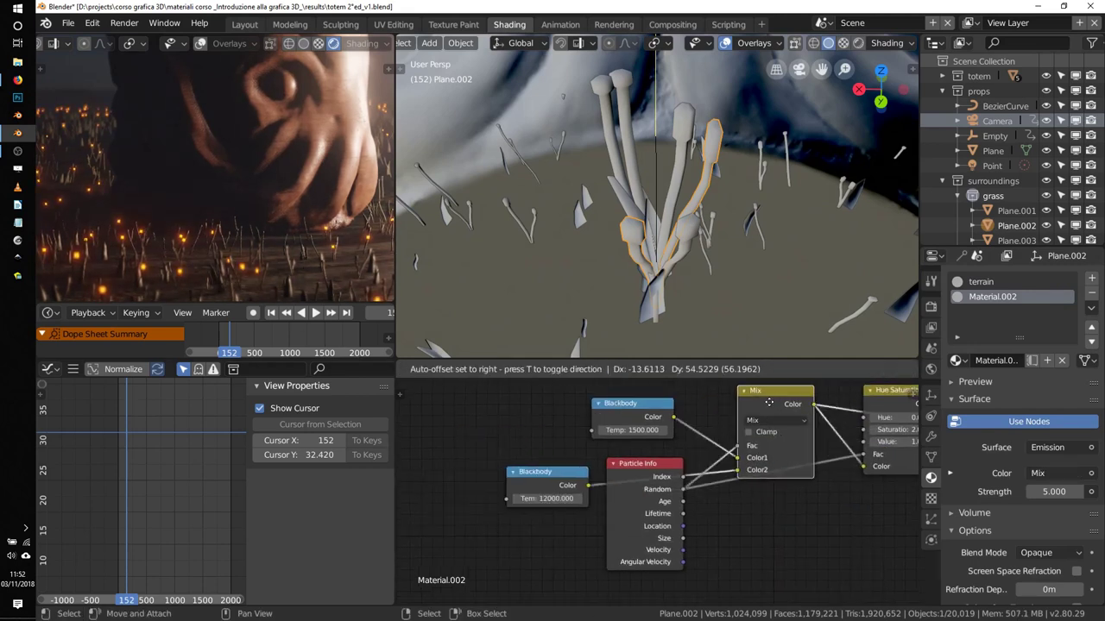
{"action": "key", "text": "ctrl+z"}
{"action": "key", "text": "ctrl+z"}
{"action": "key", "text": "ctrl+z"}
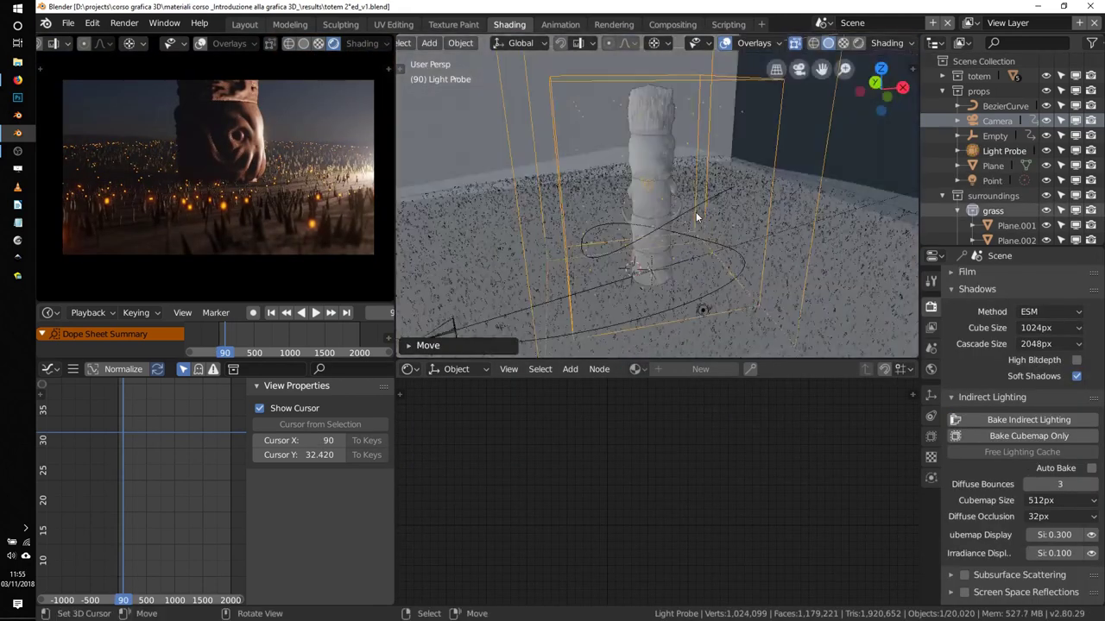
Bake the scene's indirect lighting from the Indirect Lighting panel.
{"action": "left_click", "coordinate": [1020, 422]}
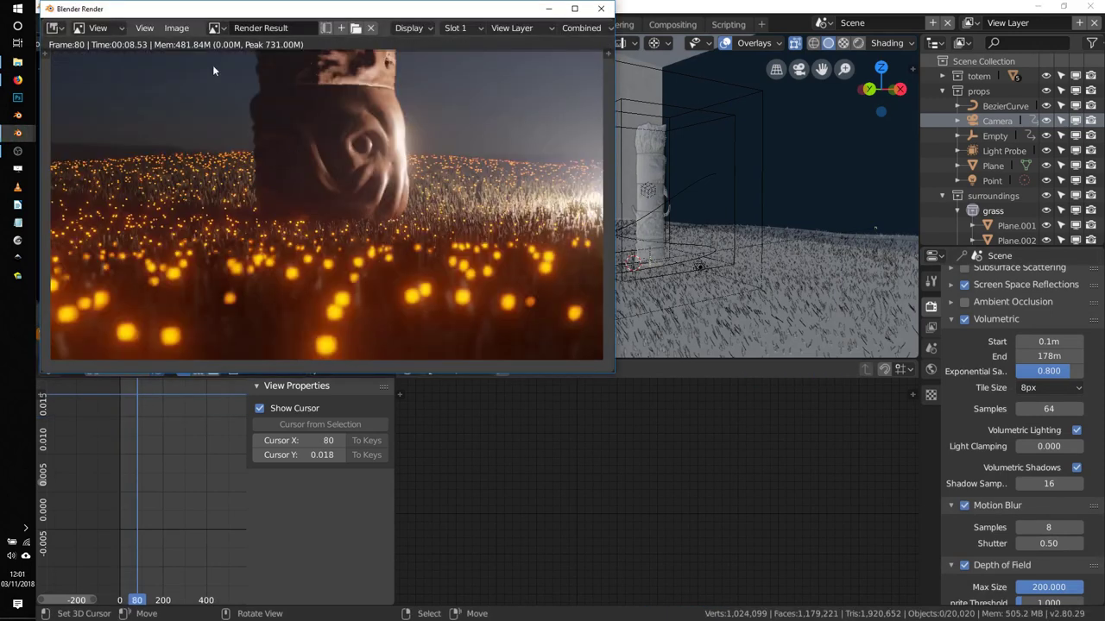
Close the previous render and test-render frame 138.
{"action": "scroll", "coordinate": [1052, 445], "scroll_direction": "up", "scroll_amount": 5}
{"action": "scroll", "coordinate": [1052, 445], "scroll_direction": "up", "scroll_amount": 8}
{"action": "key", "text": "Escape"}
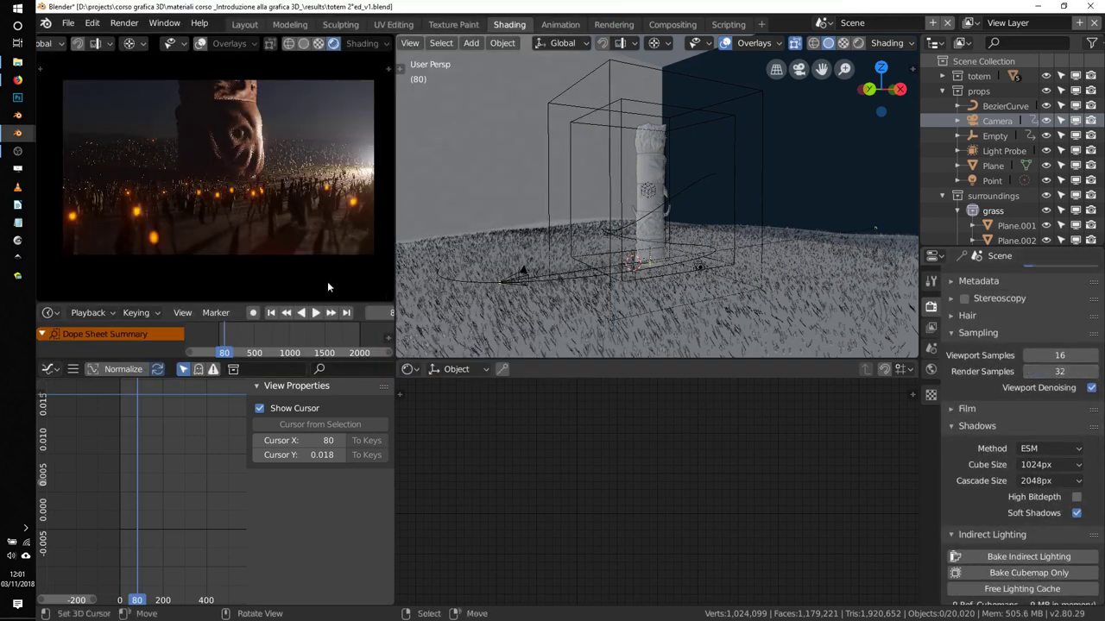
{"action": "left_click", "coordinate": [149, 427]}
{"action": "key", "text": "F12"}
Raise the motion blur shutter to 1.00 and re-render frame 138.
{"action": "scroll", "coordinate": [1056, 516], "scroll_direction": "down", "scroll_amount": 5}
{"action": "scroll", "coordinate": [1057, 516], "scroll_direction": "down", "scroll_amount": 5}
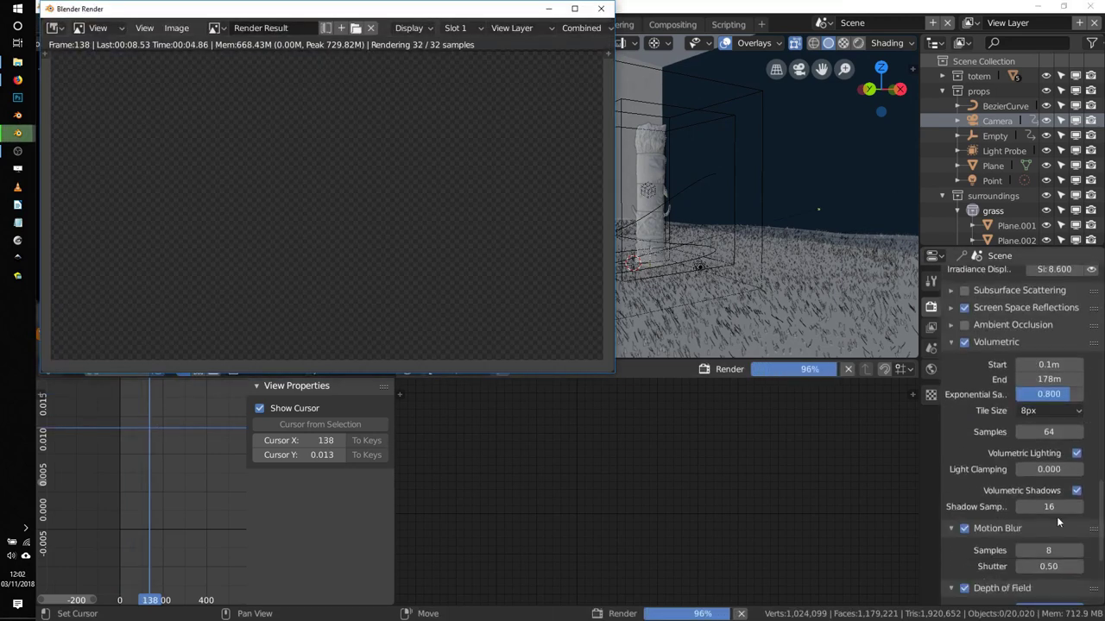
{"action": "scroll", "coordinate": [1054, 516], "scroll_direction": "down", "scroll_amount": 2}
{"action": "left_click_drag", "start_coordinate": [1054, 516], "coordinate": [1089, 516]}
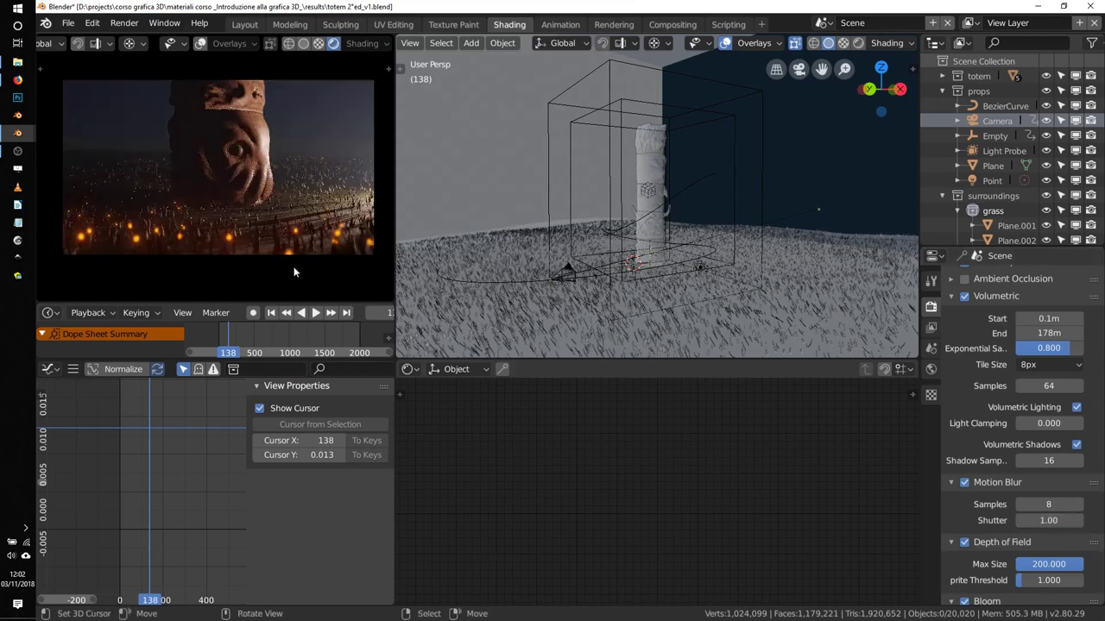
{"action": "key", "text": "F12"}
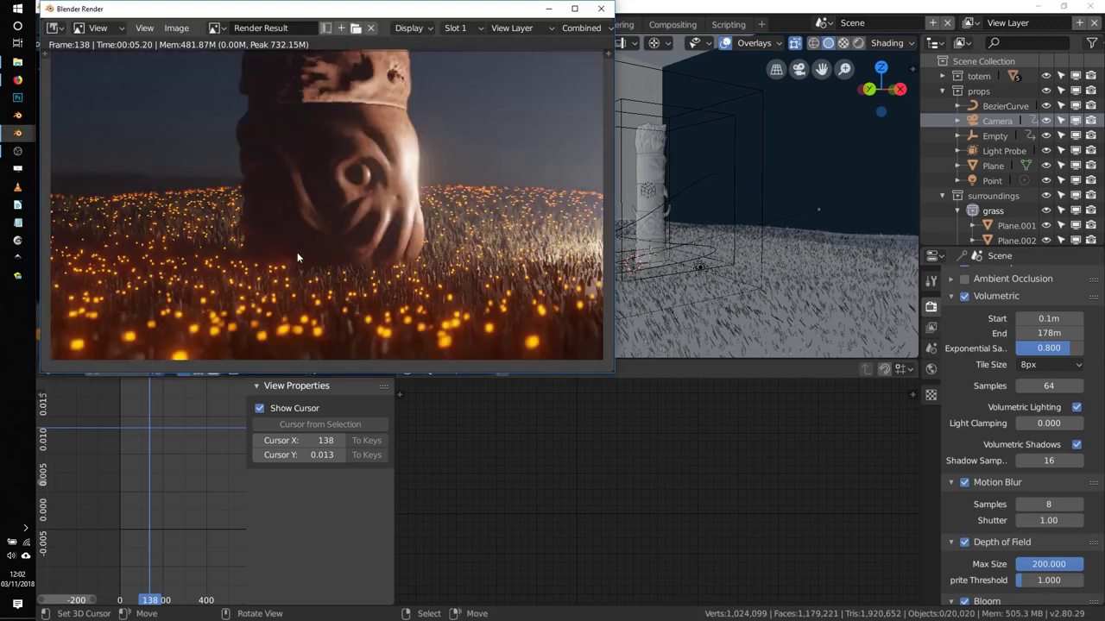
{"action": "key", "text": "Escape"}
Set motion blur samples to 10 and test-render frames 175 and 37.
{"action": "left_click_drag", "start_coordinate": [1029, 511], "coordinate": [1046, 511]}
{"action": "left_click", "coordinate": [157, 419]}
{"action": "key", "text": "F12"}
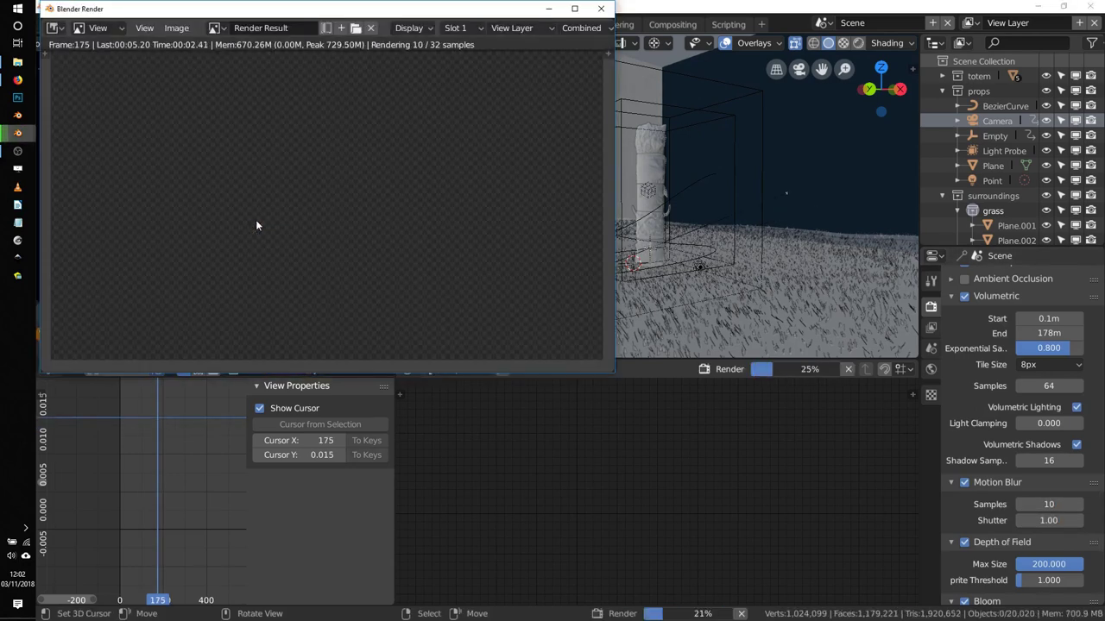
{"action": "key", "text": "Escape"}
{"action": "left_click", "coordinate": [127, 427]}
{"action": "key", "text": "F12"}
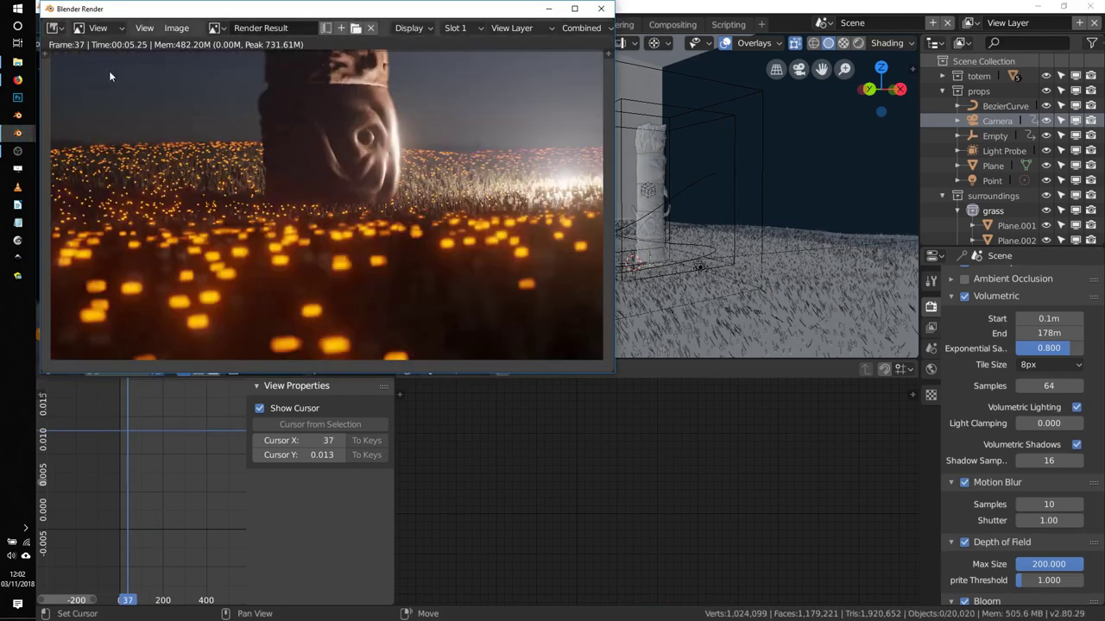
Start rendering the full animation to PNG frames with Render Animation.
{"action": "key", "text": "Escape"}
{"action": "left_click", "coordinate": [123, 20]}
{"action": "left_click", "coordinate": [185, 43]}
{"action": "left_click", "coordinate": [17, 80]}
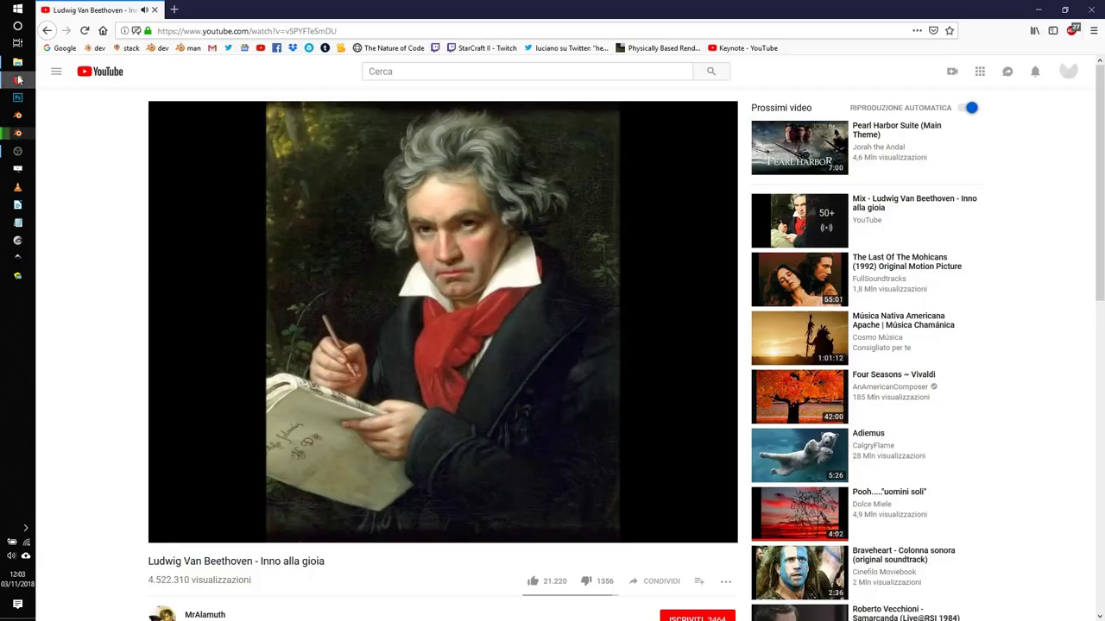
{"action": "left_click", "coordinate": [17, 79]}
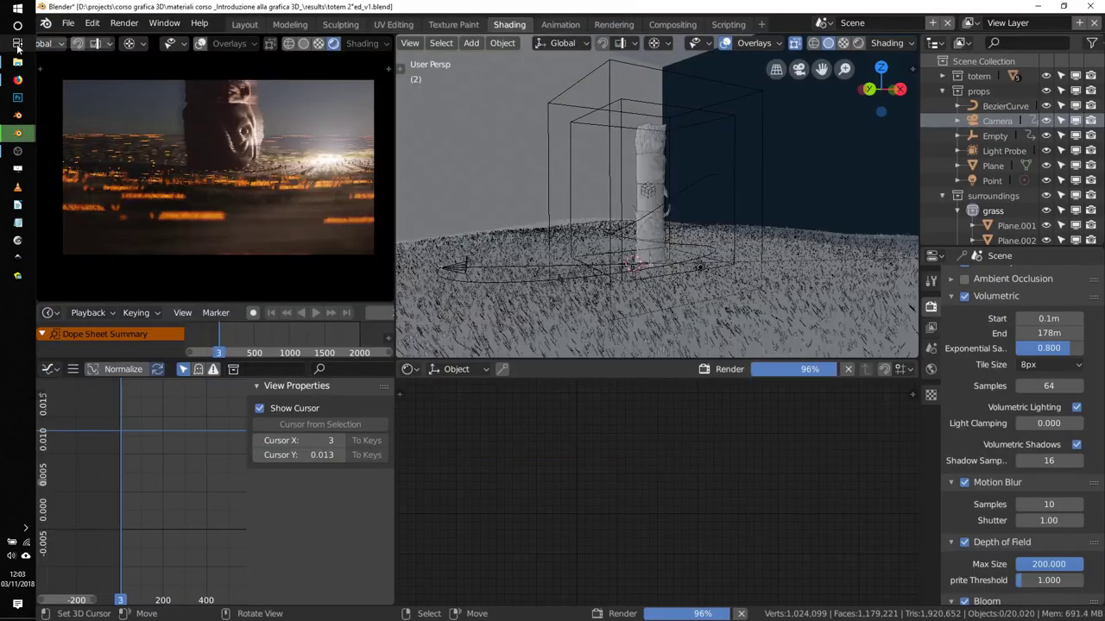
Check the rendered PNG frames saved in the frames folder.
{"action": "left_click", "coordinate": [18, 61]}
{"action": "double_click", "coordinate": [685, 131]}
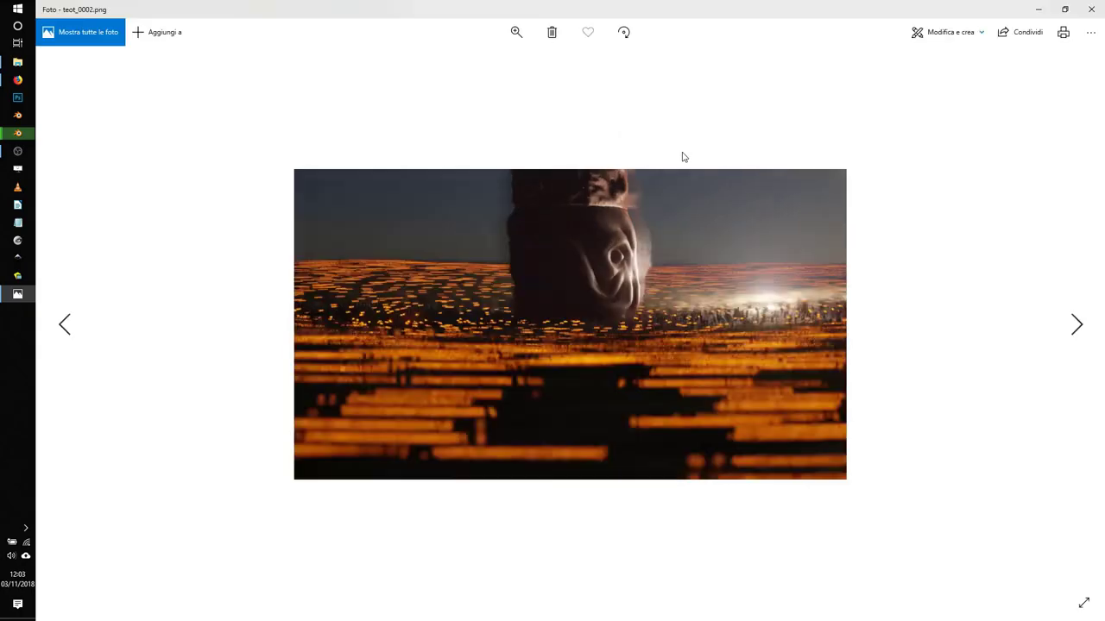
{"action": "key", "text": "Right"}
{"action": "left_click", "coordinate": [1085, 8]}
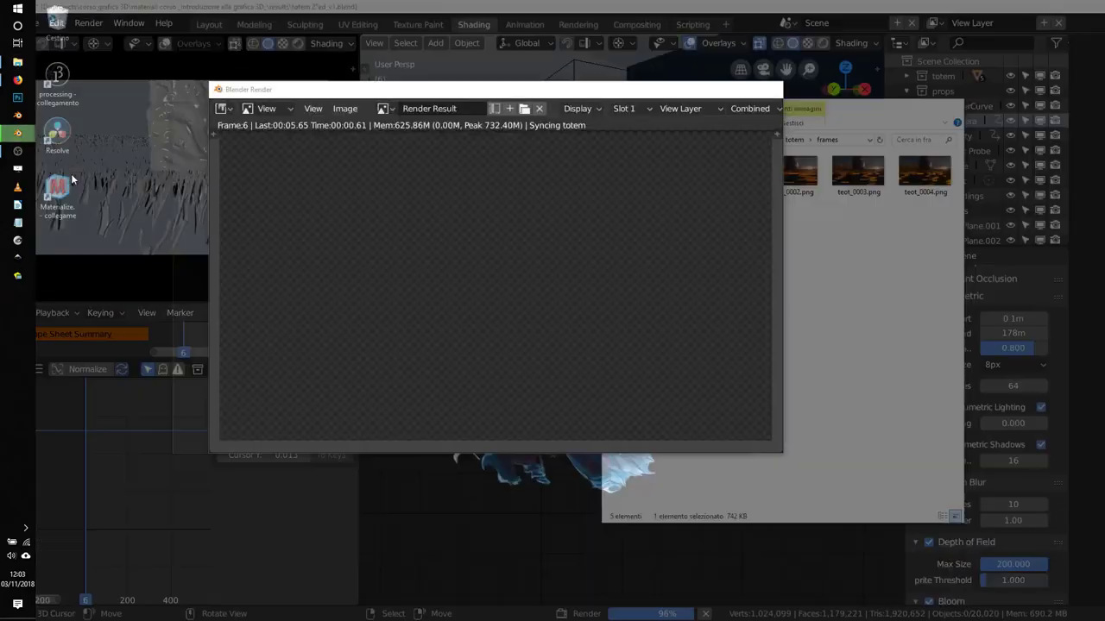